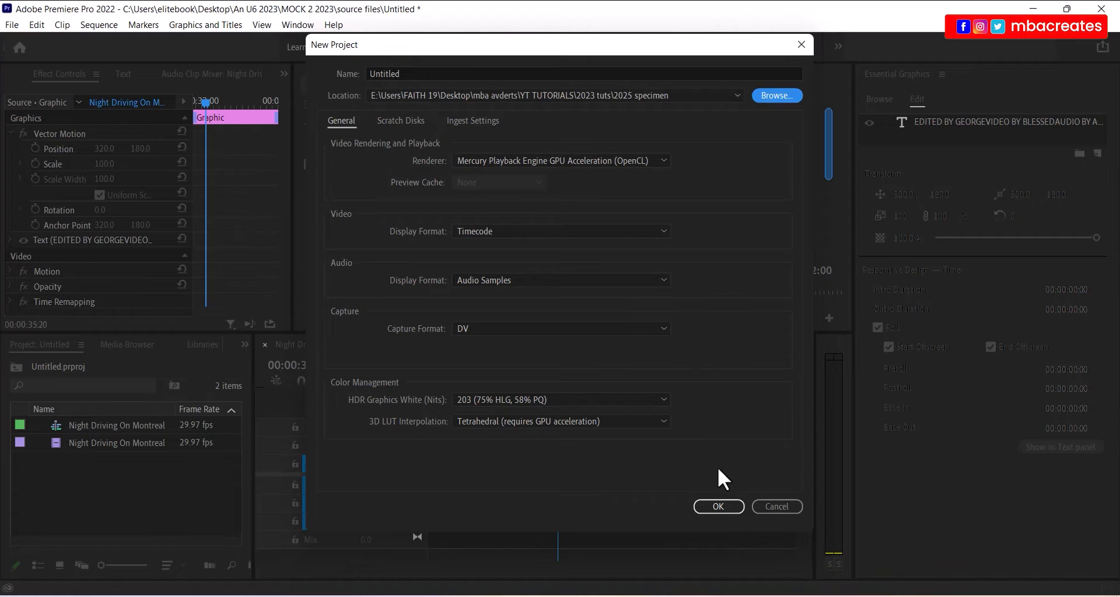
- Create the new Untitled project in the 2025 specimen folder and check the File menu
{"action": "left_click", "coordinate": [719, 506]}
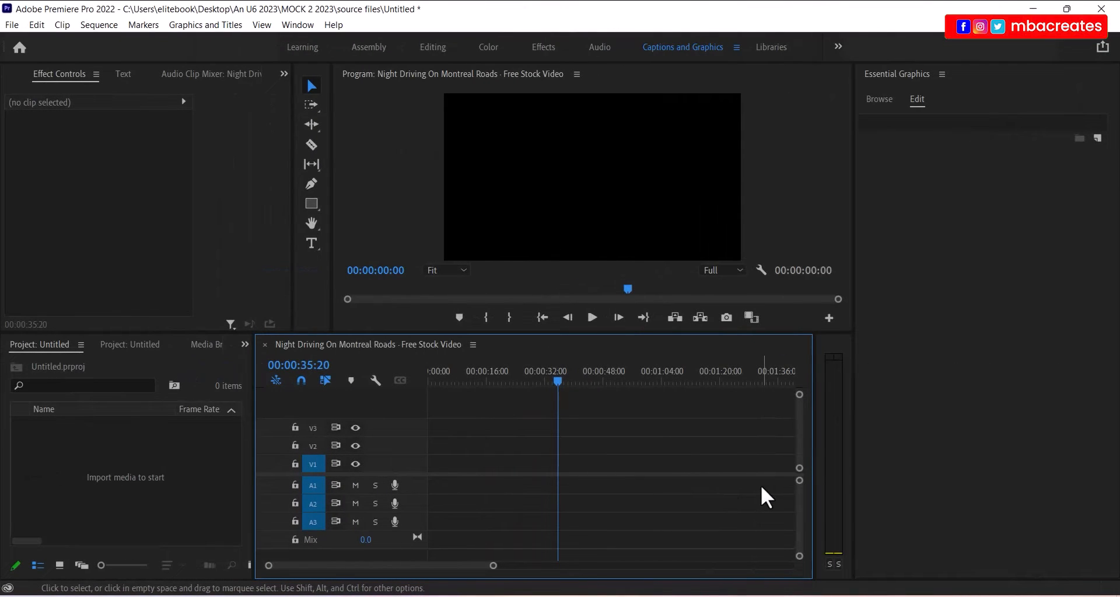
{"action": "left_click", "coordinate": [12, 24]}
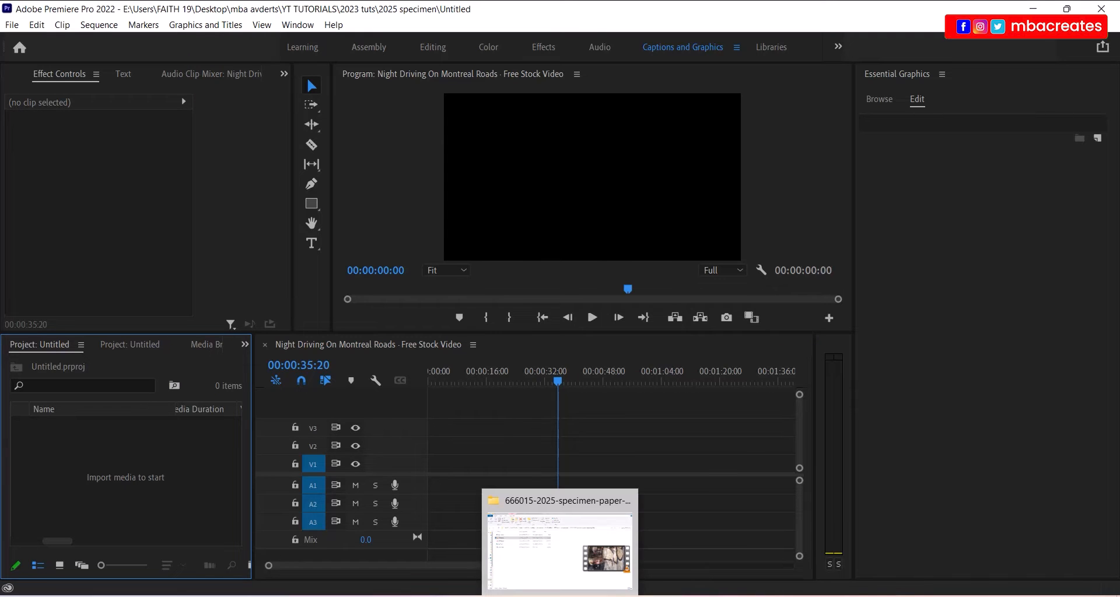
- Drag specdance.mp4, specdance2.mp4 and specvoice.mp3 from Explorer into the Project panel
{"action": "left_click", "coordinate": [560, 596]}
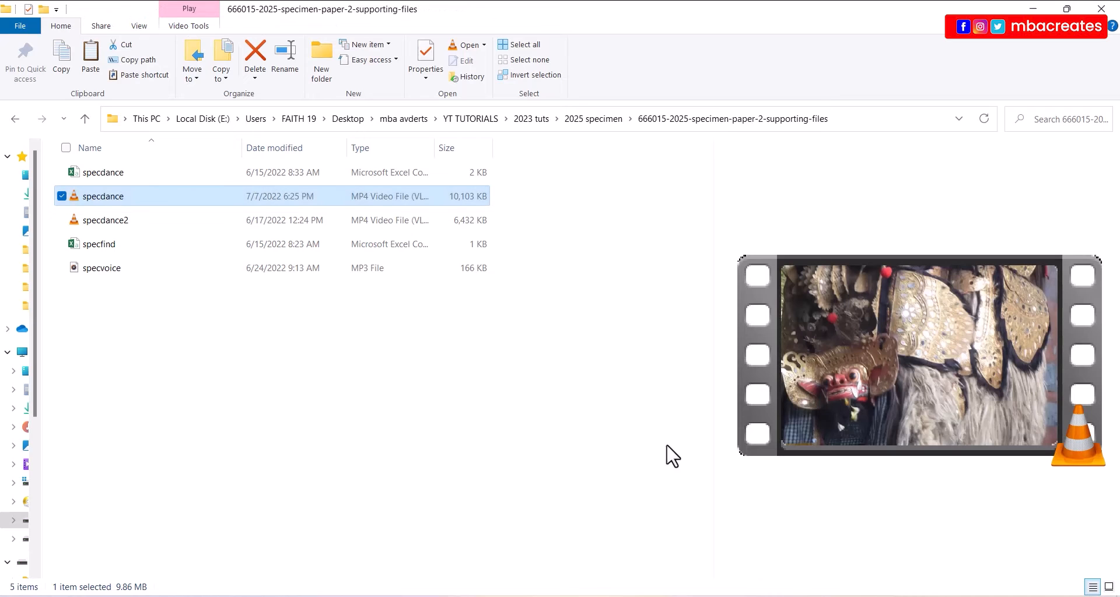
{"action": "left_click", "coordinate": [1066, 9]}
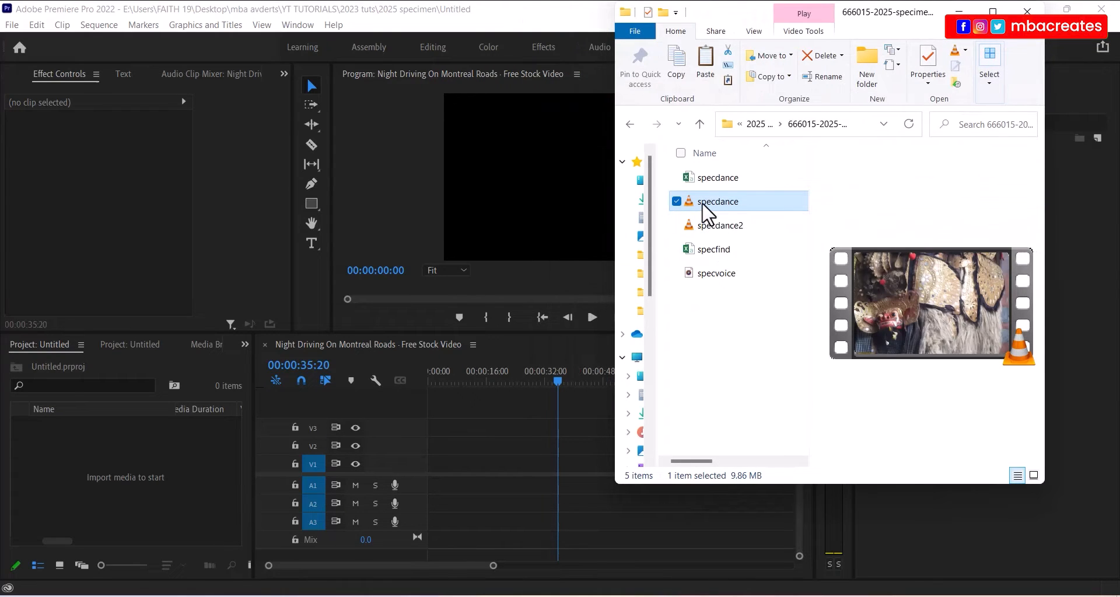
{"action": "left_click", "coordinate": [721, 228], "text": "ctrl"}
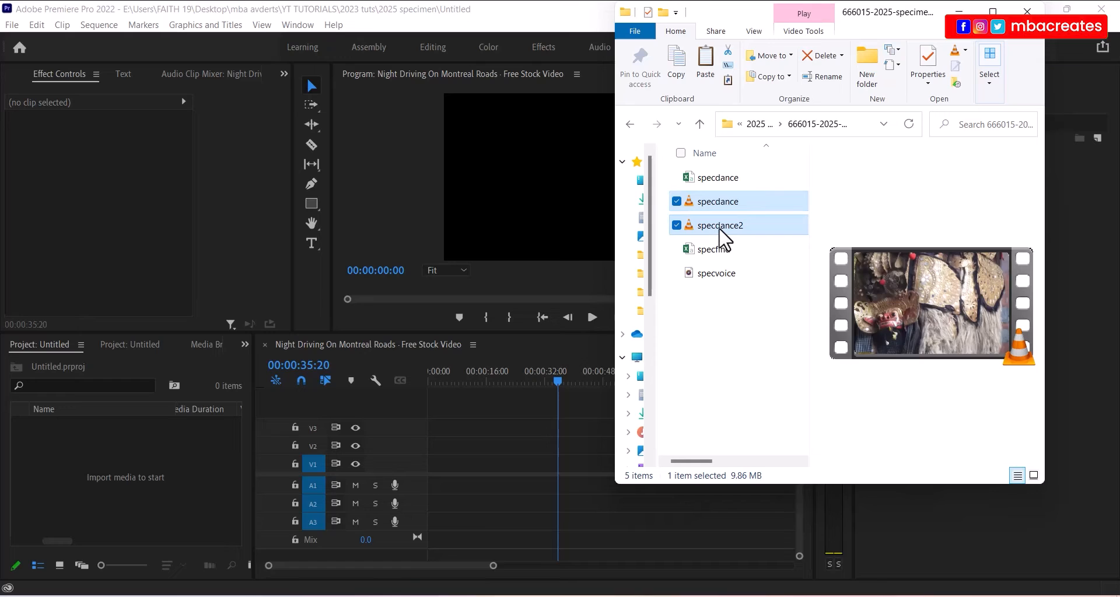
{"action": "left_click", "coordinate": [718, 275], "text": "ctrl"}
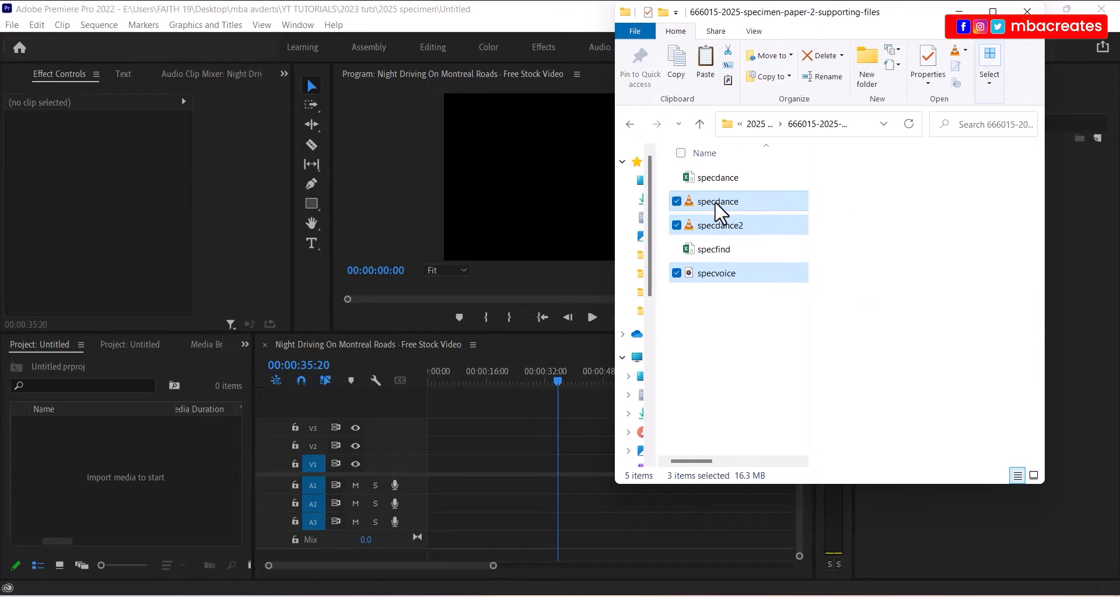
{"action": "left_click_drag", "start_coordinate": [715, 201], "coordinate": [313, 414]}
{"action": "left_click_drag", "start_coordinate": [170, 471], "coordinate": [119, 460]}
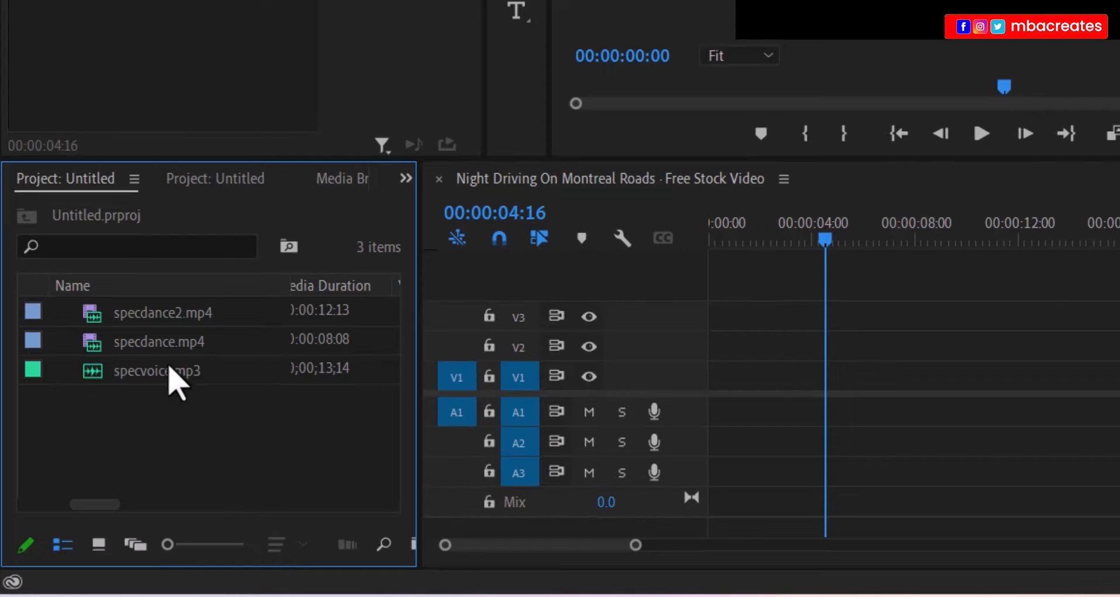
- Put specdance.mp4 at the sequence start on V1/A1 and select it
{"action": "left_click_drag", "start_coordinate": [163, 343], "coordinate": [817, 449]}
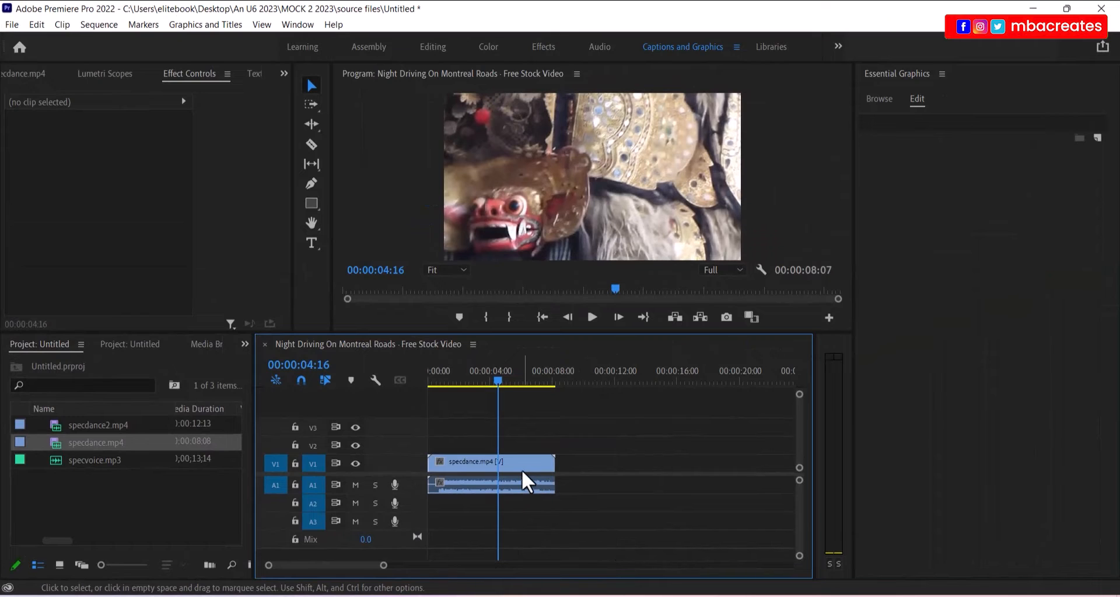
{"action": "left_click", "coordinate": [521, 469]}
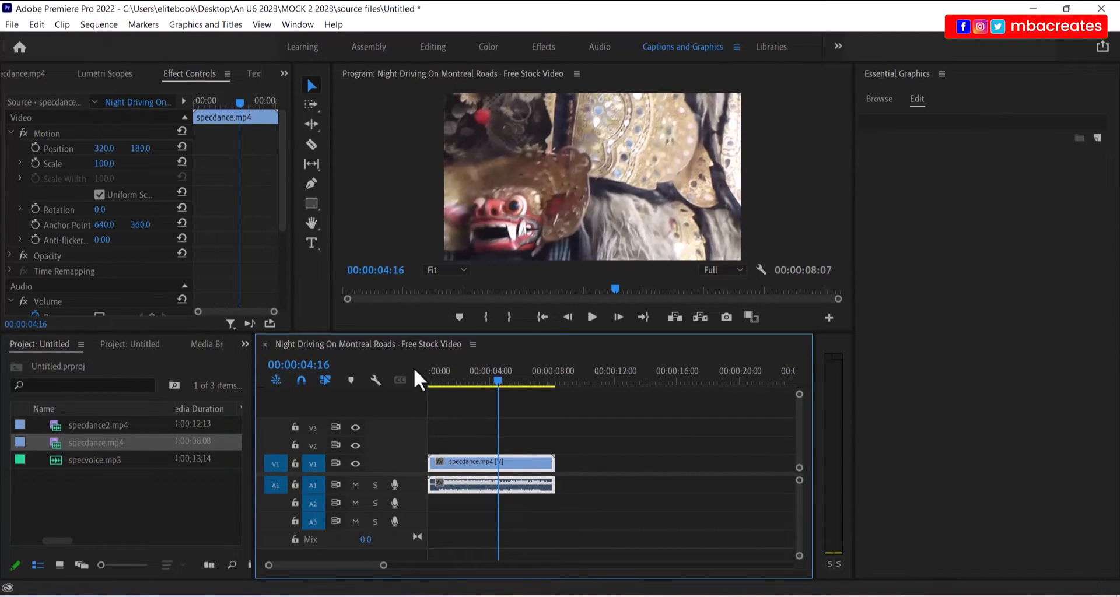
{"action": "left_click", "coordinate": [105, 24]}
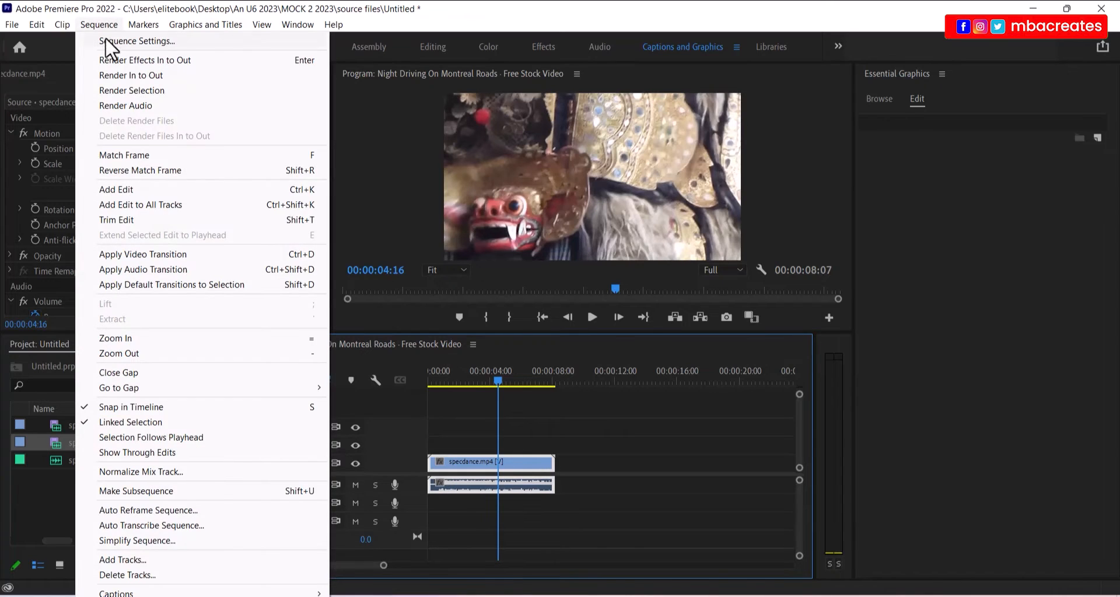
{"action": "left_click", "coordinate": [115, 42]}
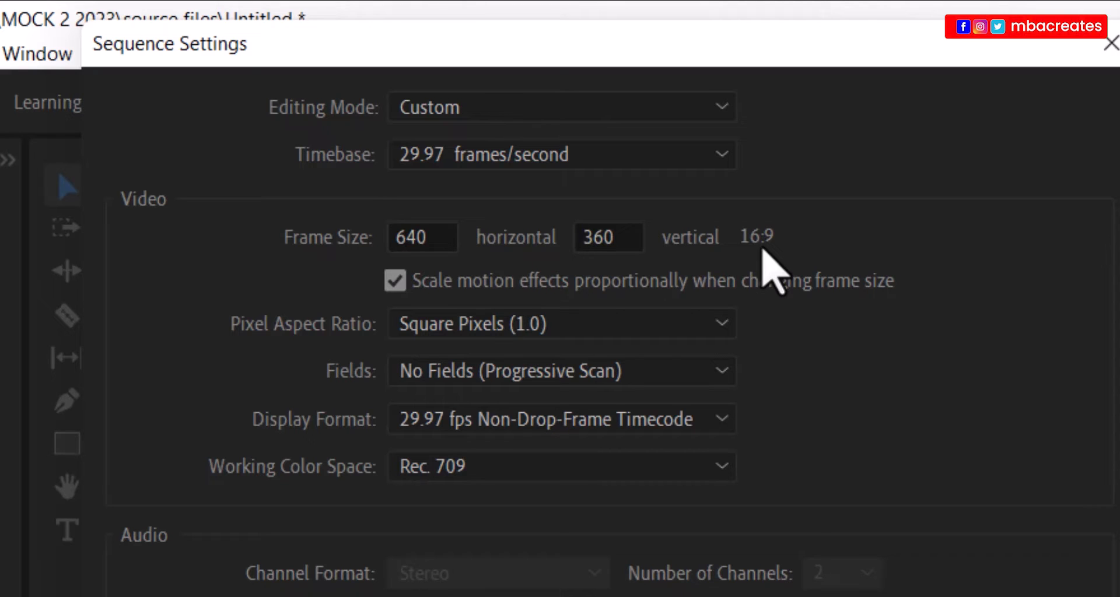
{"action": "left_click", "coordinate": [439, 233]}
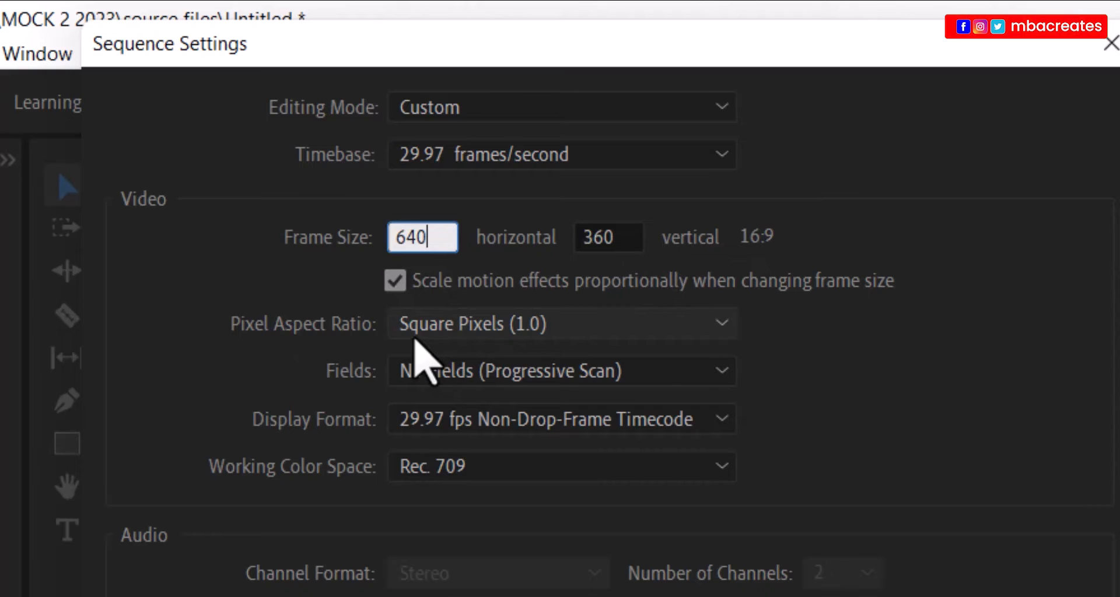
{"action": "key", "text": "BackSpace"}
{"action": "key", "text": "BackSpace"}
{"action": "key", "text": "BackSpace"}
{"action": "type", "text": "700"}
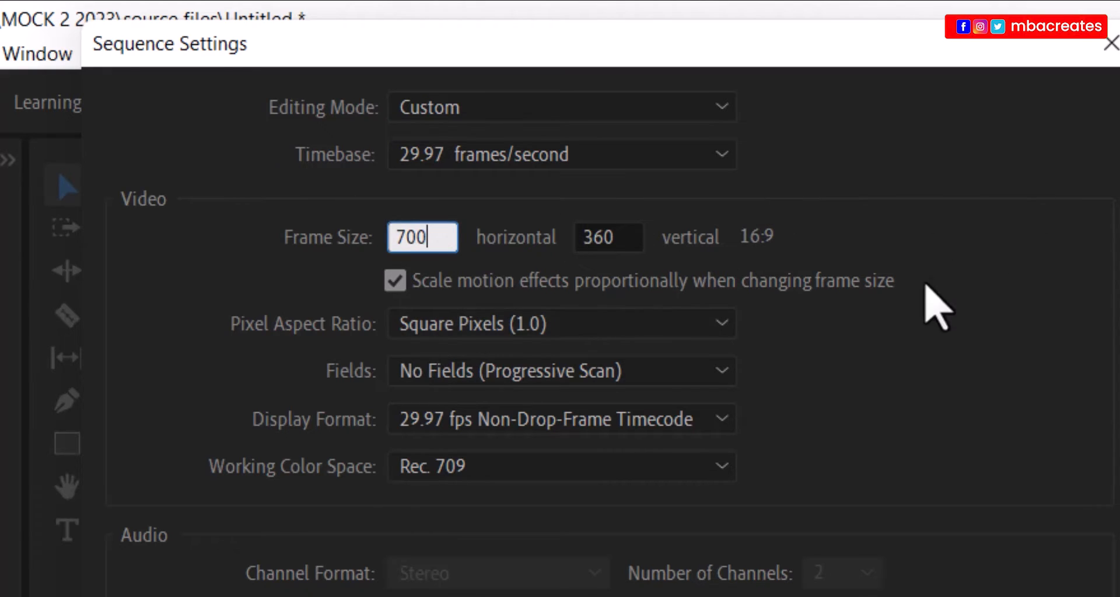
{"action": "key", "text": "Tab"}
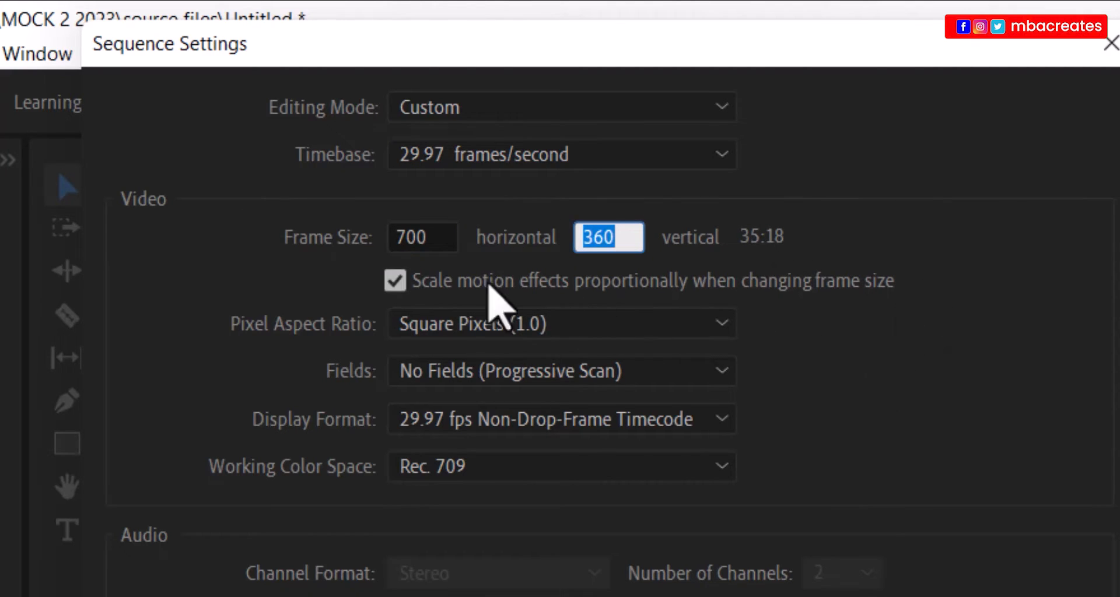
{"action": "left_click", "coordinate": [432, 236]}
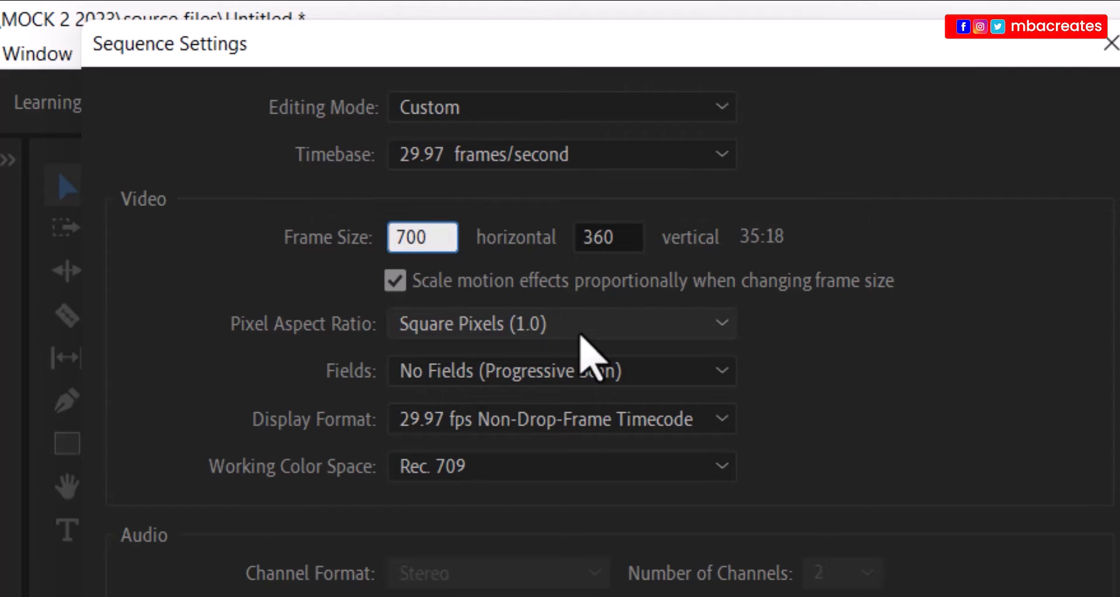
{"action": "key", "text": "BackSpace"}
{"action": "key", "text": "BackSpace"}
{"action": "key", "text": "BackSpace"}
{"action": "type", "text": "1920"}
{"action": "left_click", "coordinate": [574, 233]}
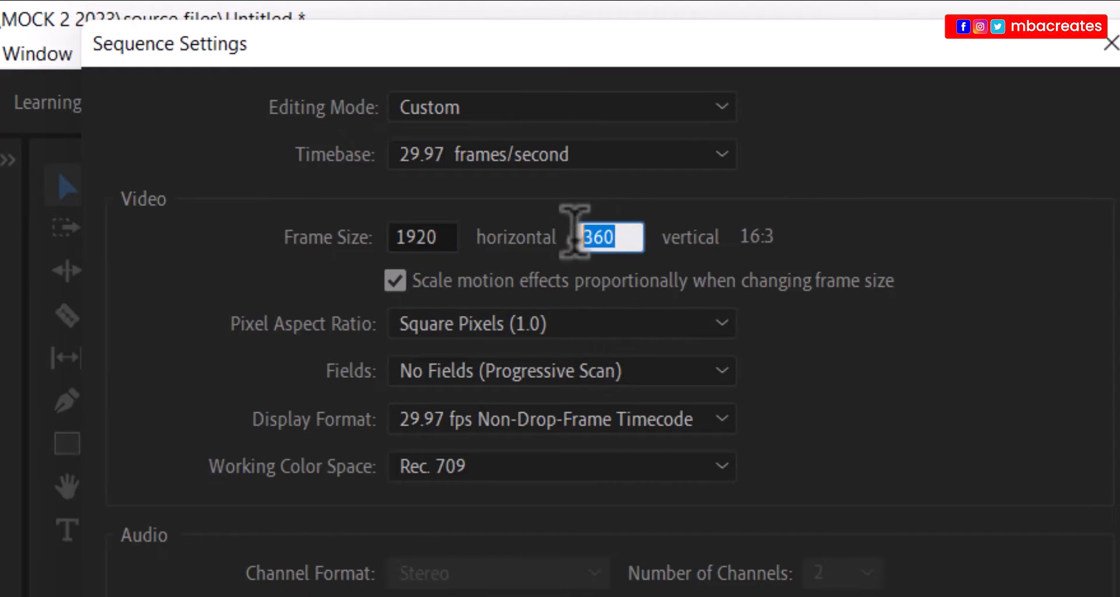
{"action": "type", "text": "1080"}
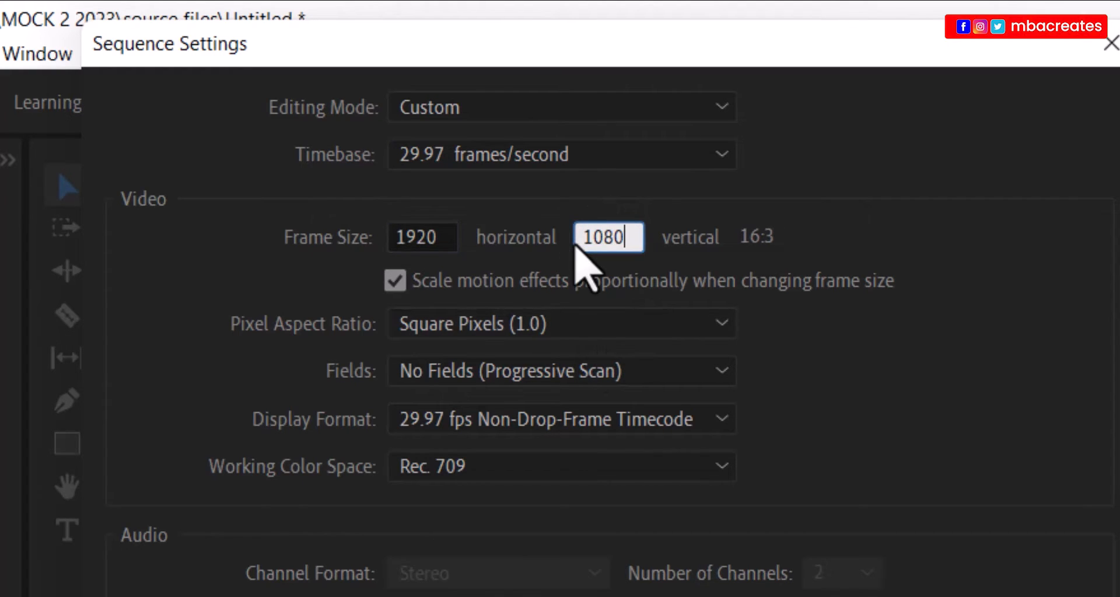
{"action": "key", "text": "Tab"}
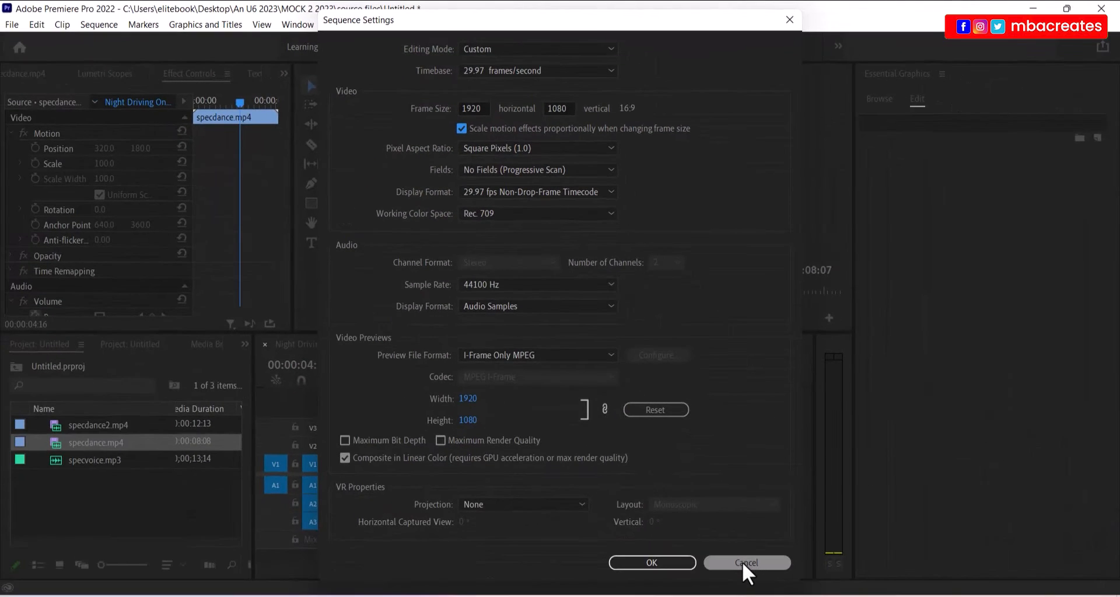
{"action": "left_click", "coordinate": [743, 563]}
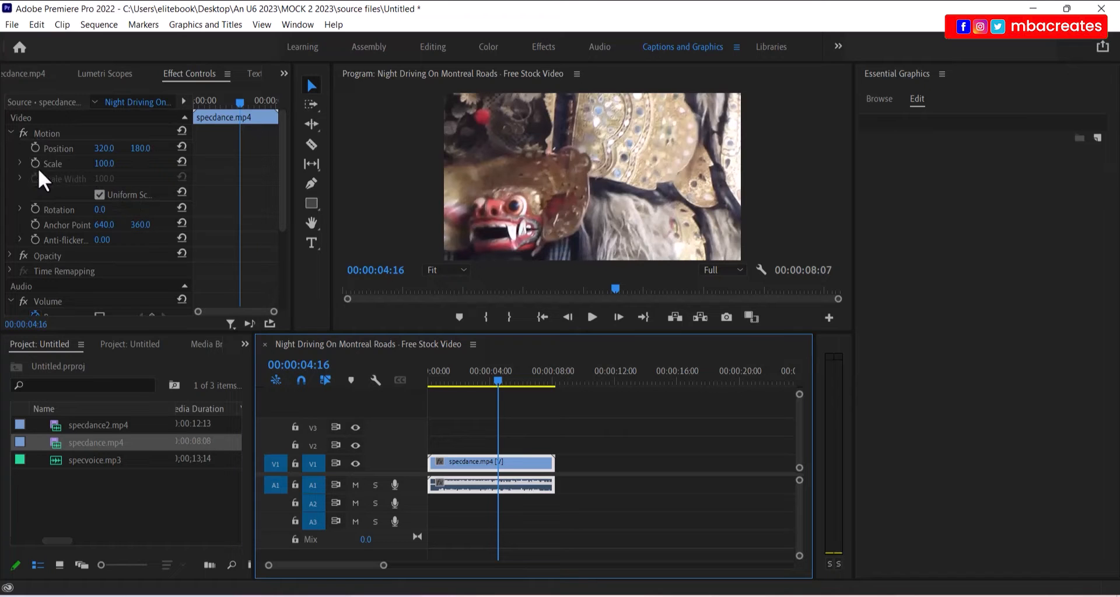
- Set the specdance clip's Motion Scale to 50 in Effect Controls
{"action": "left_click", "coordinate": [20, 163]}
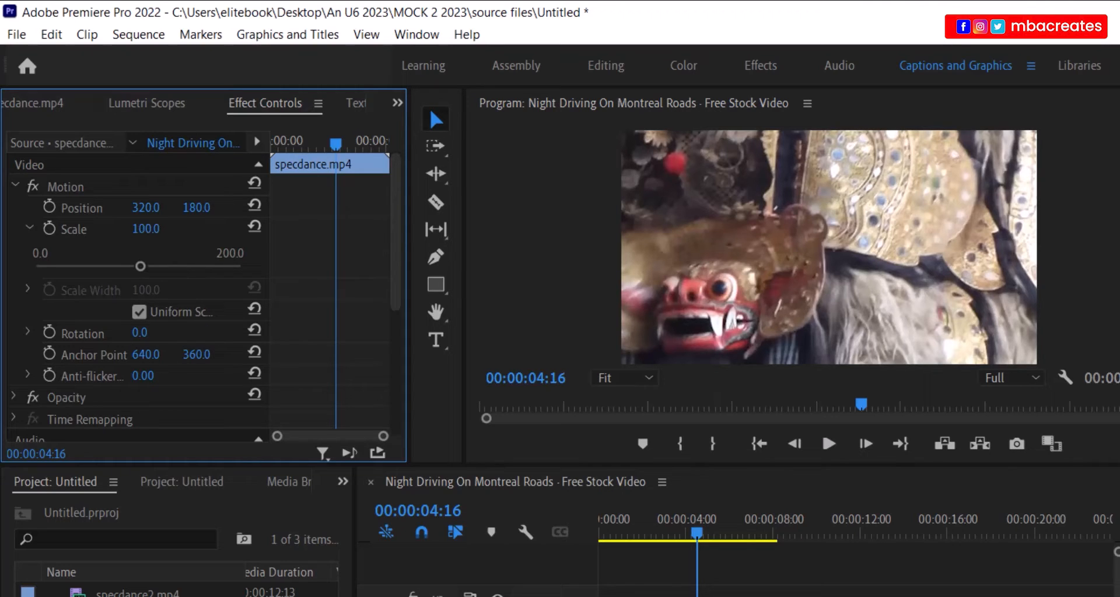
{"action": "left_click_drag", "start_coordinate": [146, 229], "coordinate": [117, 228]}
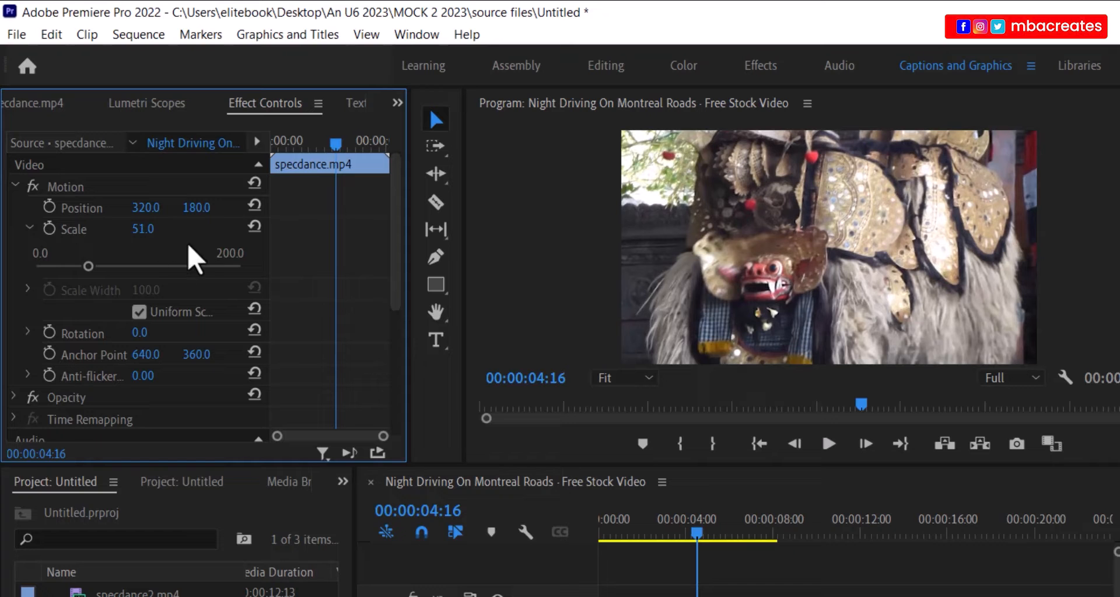
{"action": "left_click", "coordinate": [145, 229]}
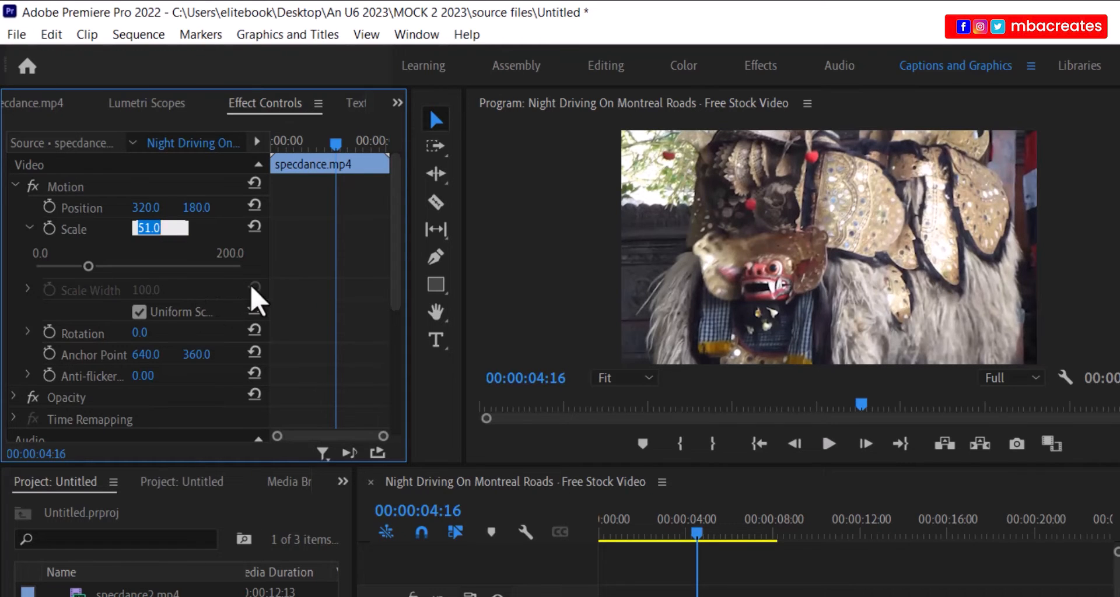
{"action": "type", "text": "50"}
{"action": "key", "text": "Return"}
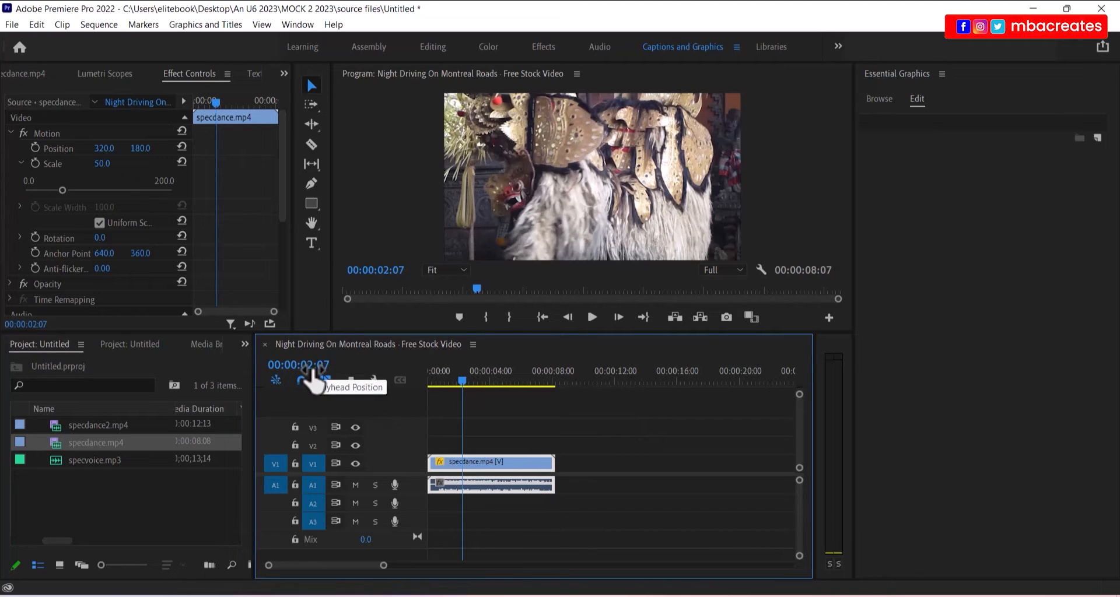
- Move the playhead to 00:00:07:00 by editing the timeline timecode
{"action": "left_click", "coordinate": [310, 368]}
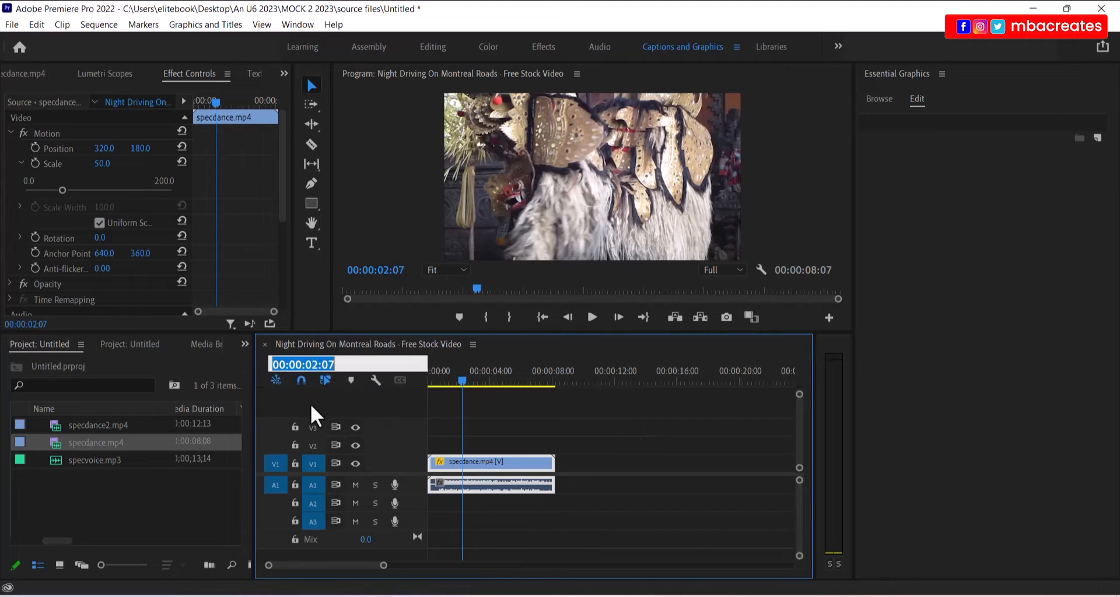
{"action": "left_click", "coordinate": [319, 364]}
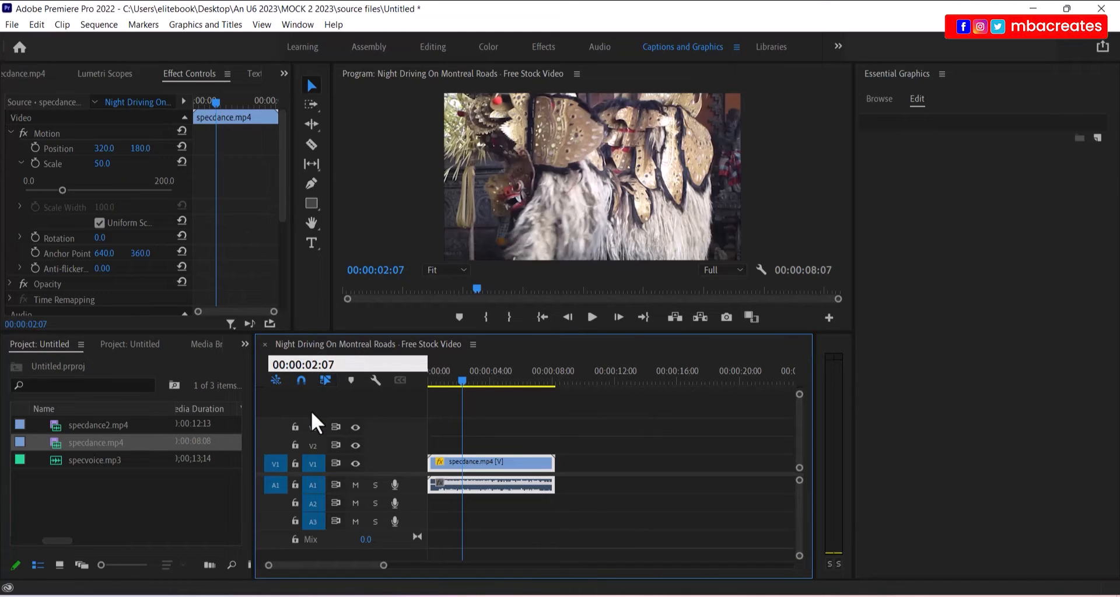
{"action": "key", "text": "BackSpace"}
{"action": "type", "text": "7:0"}
{"action": "key", "text": "Return"}
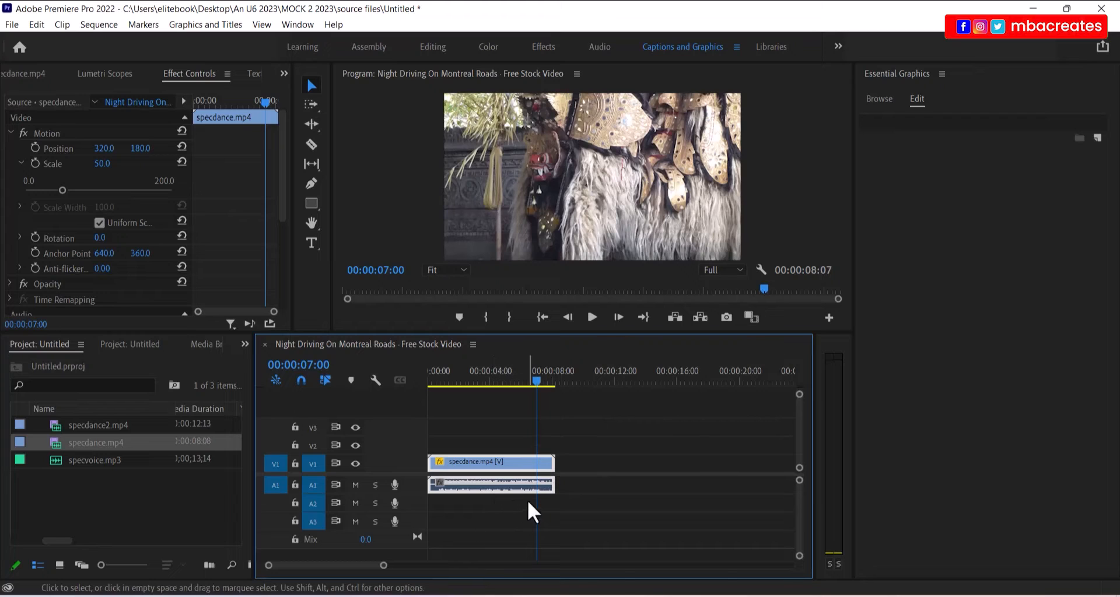
- Razor-cut specdance at 00:00:07:00, delete the tail, and return the playhead to 00:00:05:28
{"action": "left_click", "coordinate": [311, 144]}
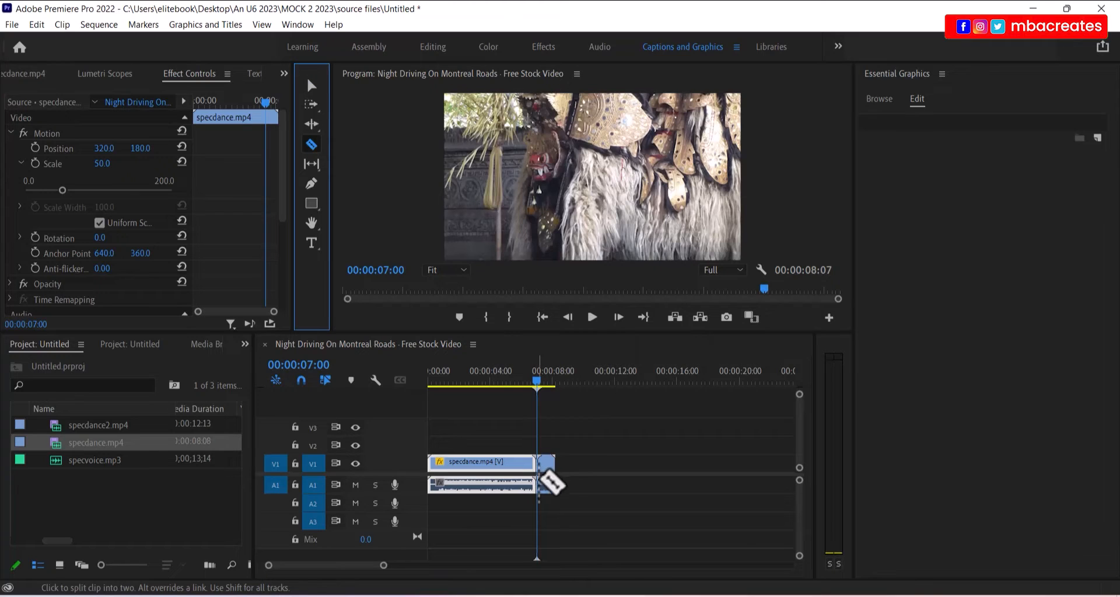
{"action": "left_click", "coordinate": [537, 467]}
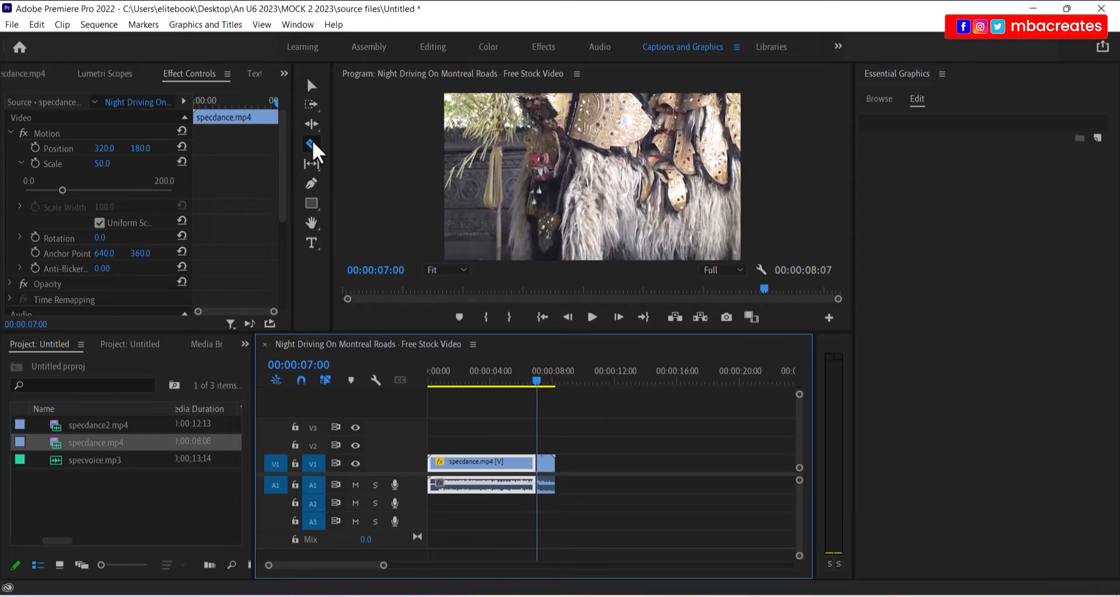
{"action": "left_click", "coordinate": [313, 87]}
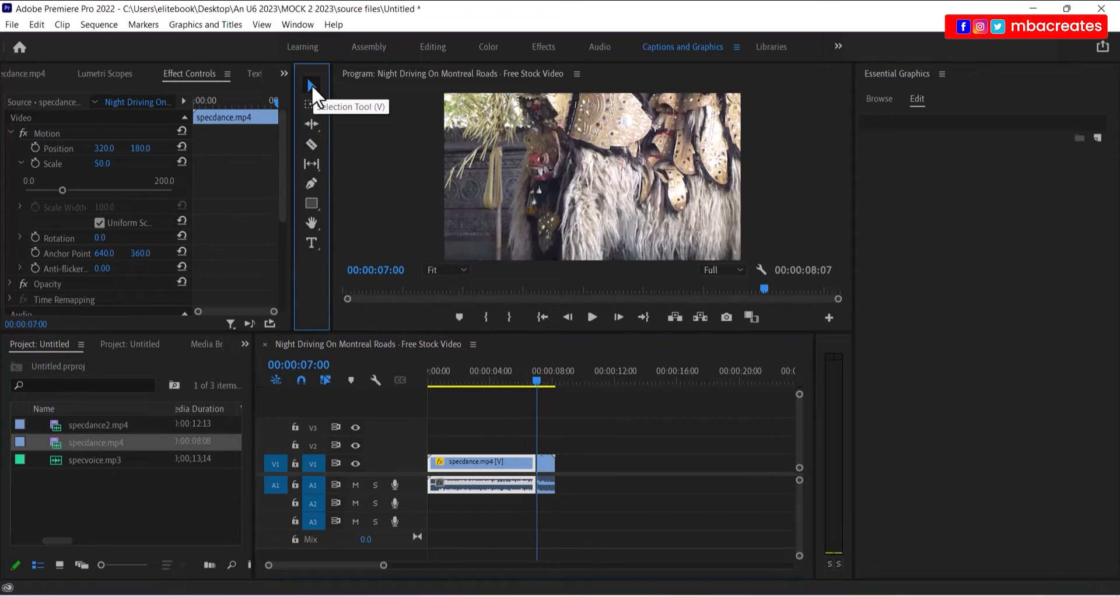
{"action": "left_click_drag", "start_coordinate": [576, 438], "coordinate": [543, 514]}
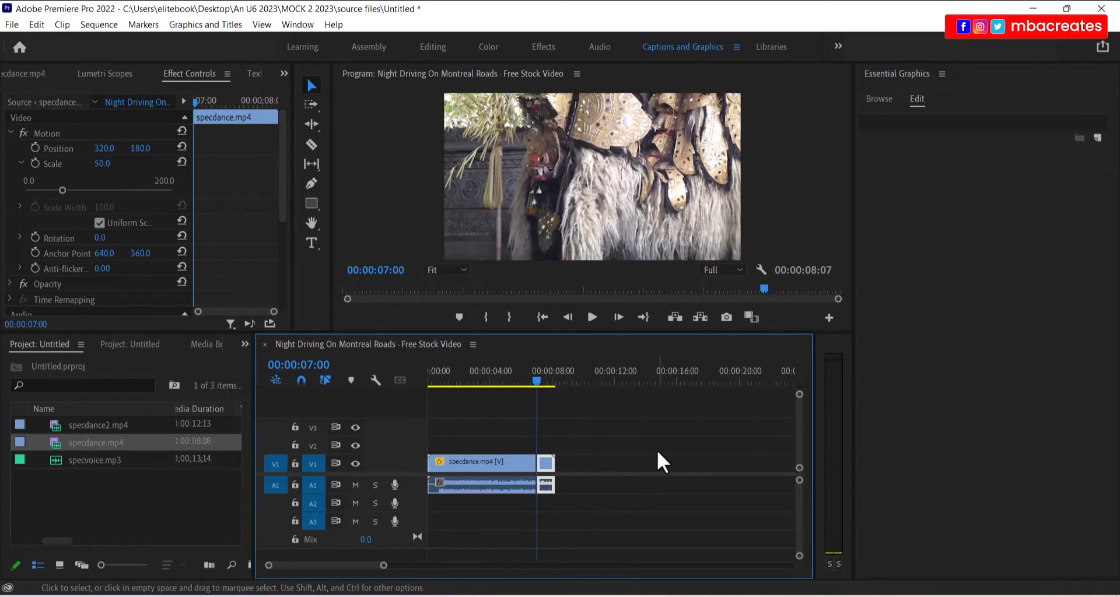
{"action": "key", "text": "Delete"}
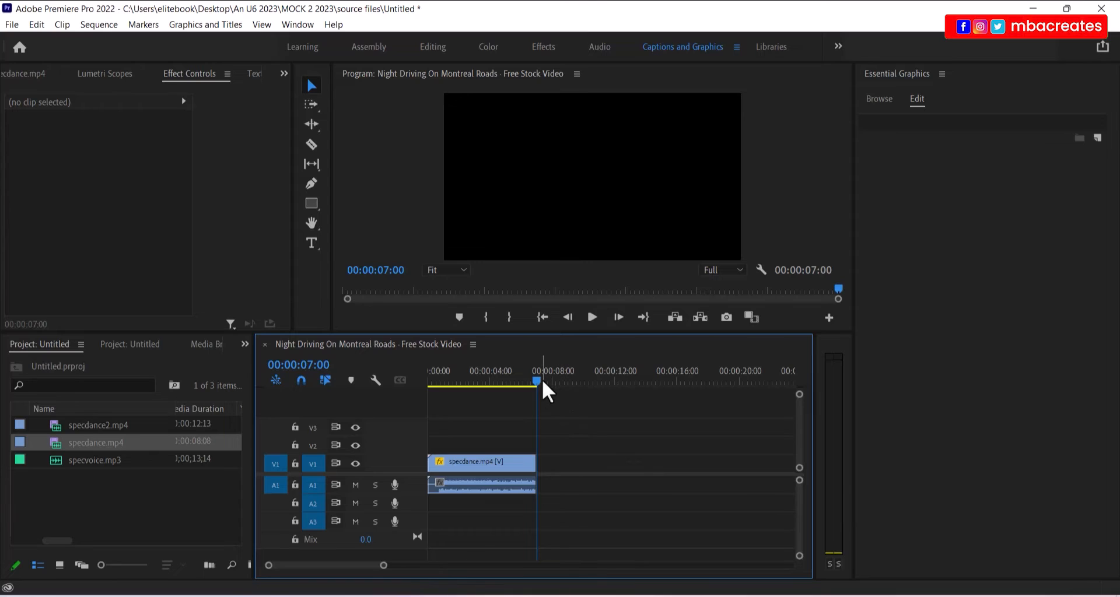
{"action": "left_click_drag", "start_coordinate": [542, 380], "coordinate": [520, 385]}
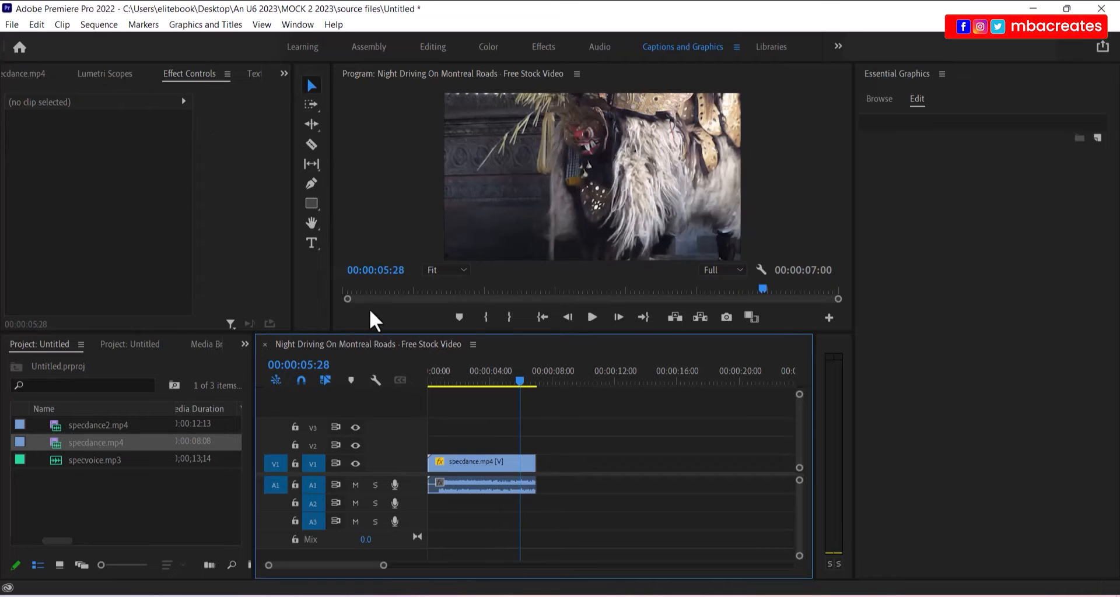
- Select the whole sequence and open Export Settings with H.264 output via Ctrl+M
{"action": "left_click", "coordinate": [12, 24]}
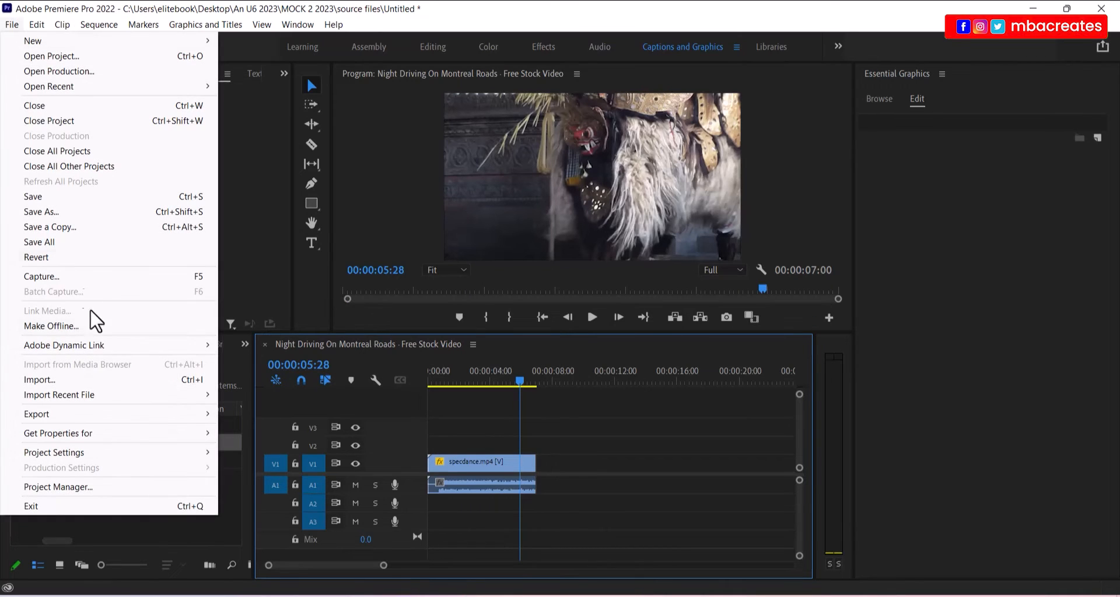
{"action": "mouse_move", "coordinate": [94, 415]}
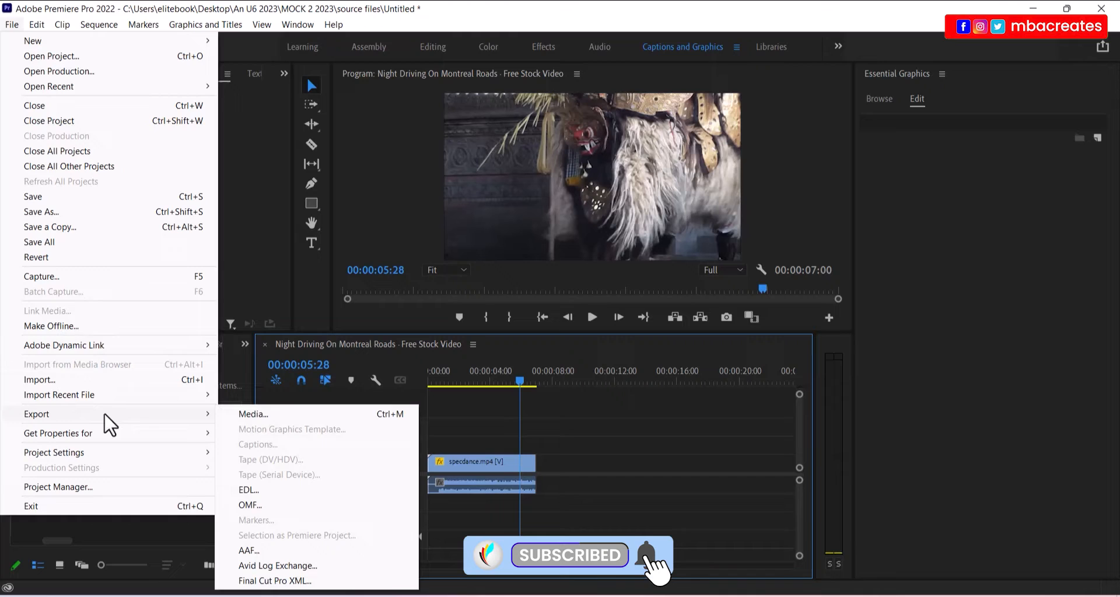
{"action": "left_click", "coordinate": [248, 413]}
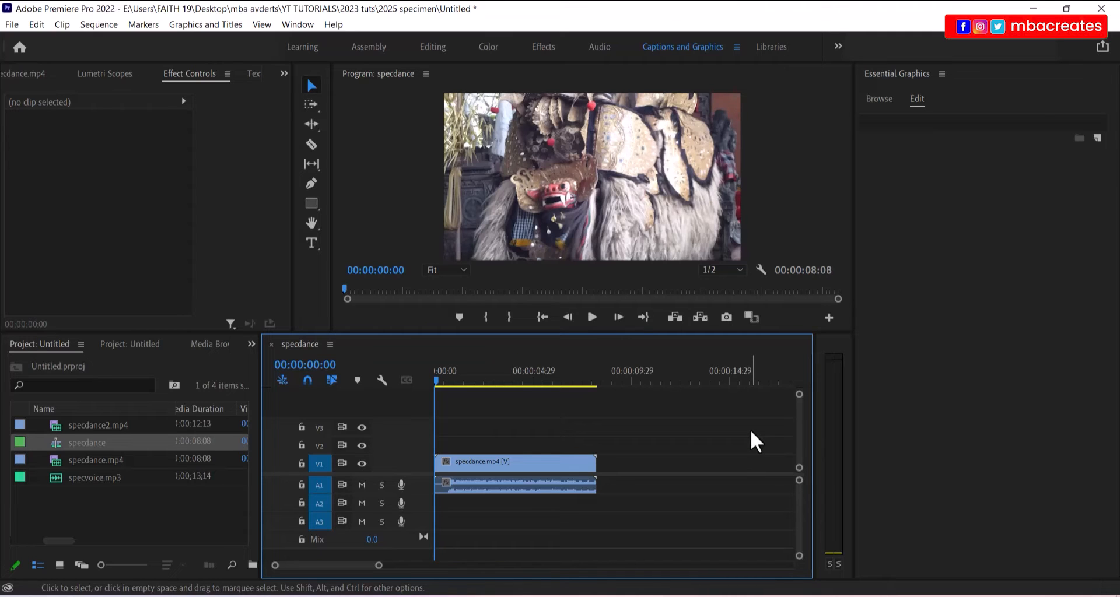
{"action": "key", "text": "ctrl+a"}
{"action": "key", "text": "ctrl+m"}
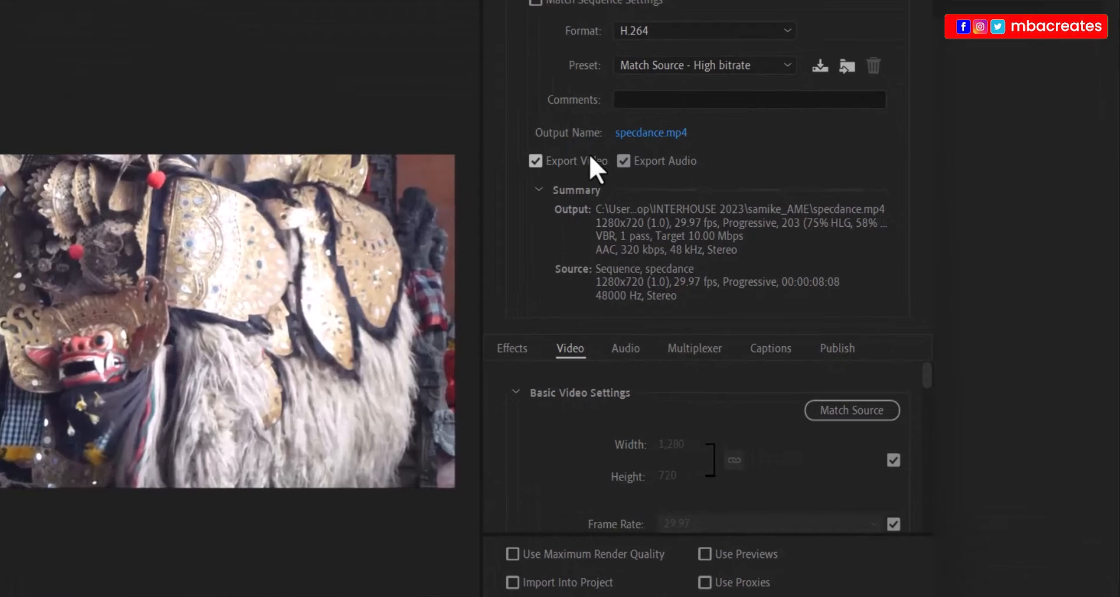
{"action": "left_click", "coordinate": [640, 134]}
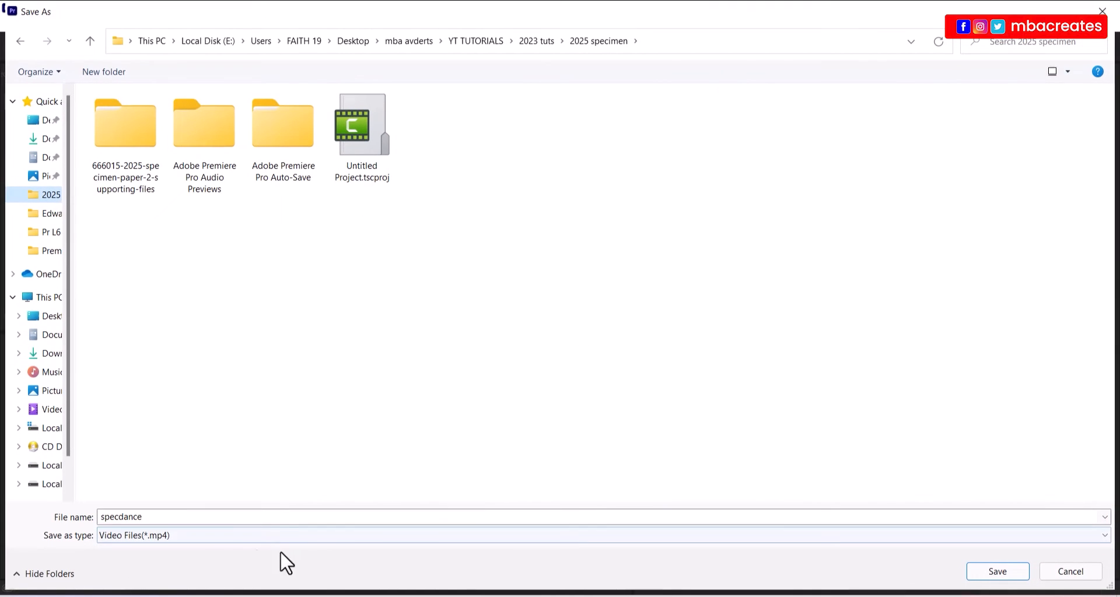
{"action": "double_click", "coordinate": [255, 517]}
{"action": "type", "text": "dan"}
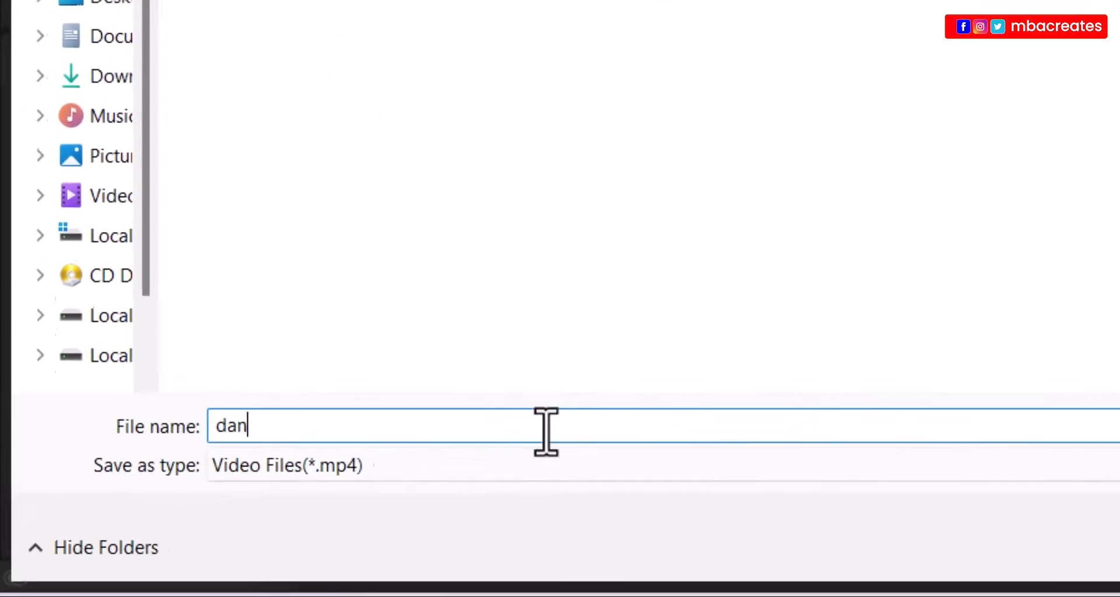
{"action": "type", "text": "ce"}
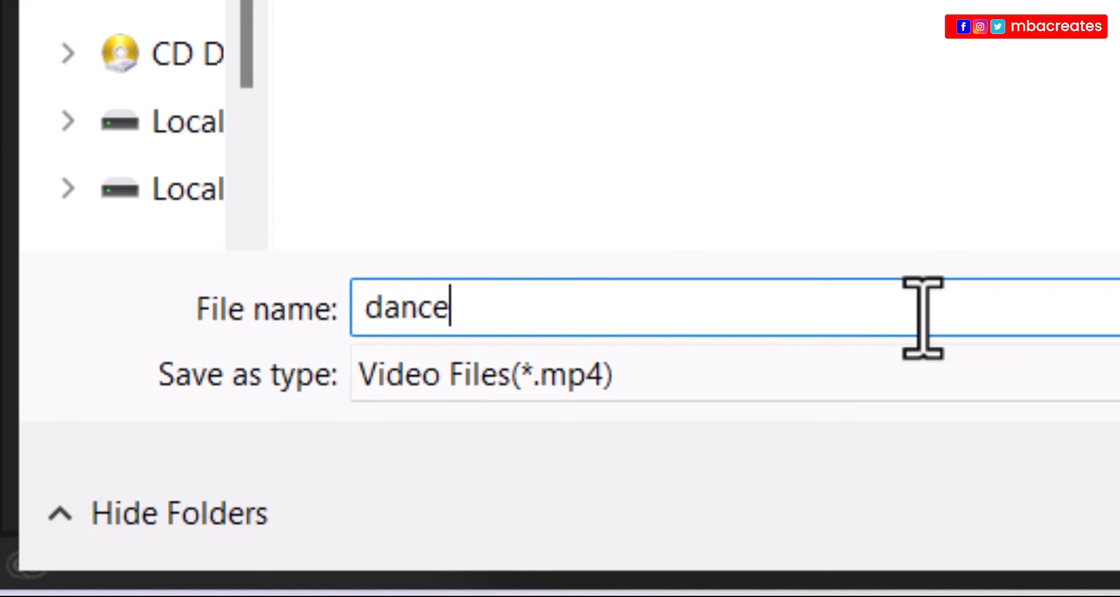
{"action": "type", "text": "2_"}
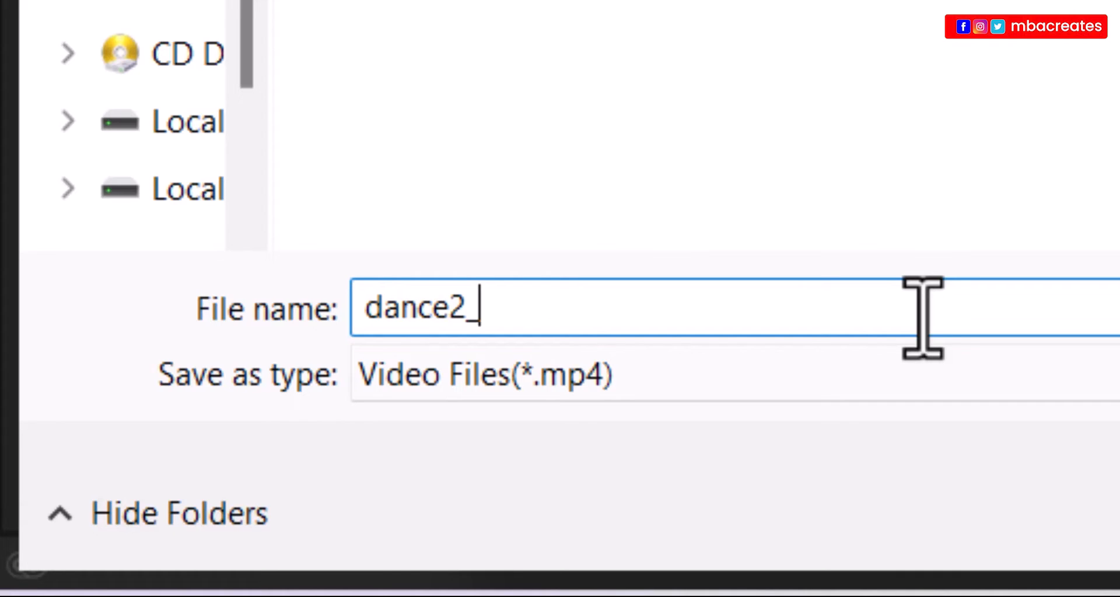
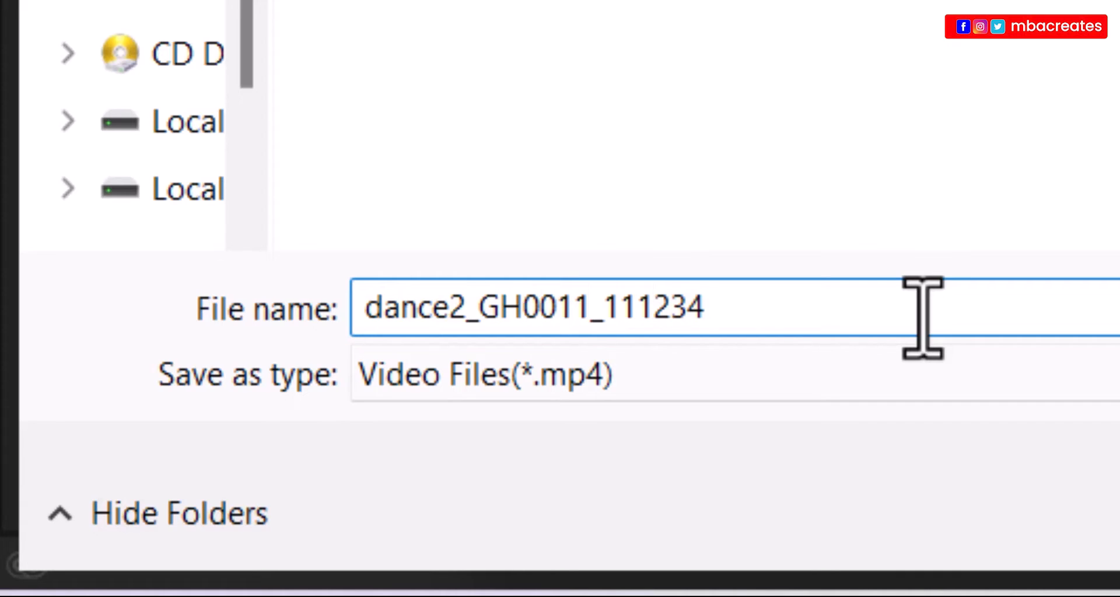
{"action": "key", "text": "Tab"}
{"action": "key", "text": "shift+Tab"}
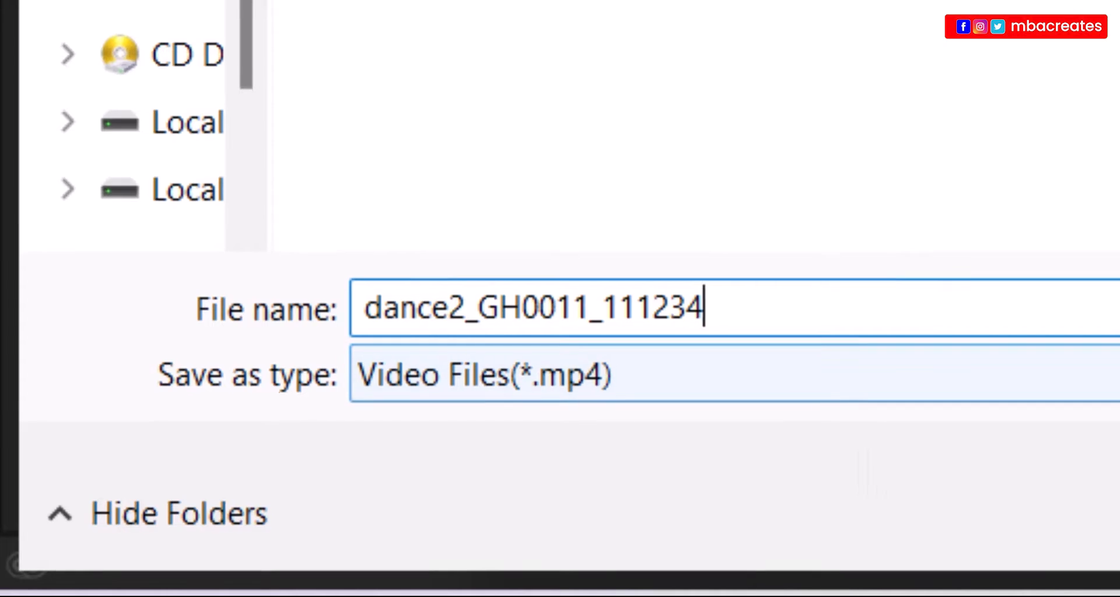
{"action": "key", "text": "Return"}
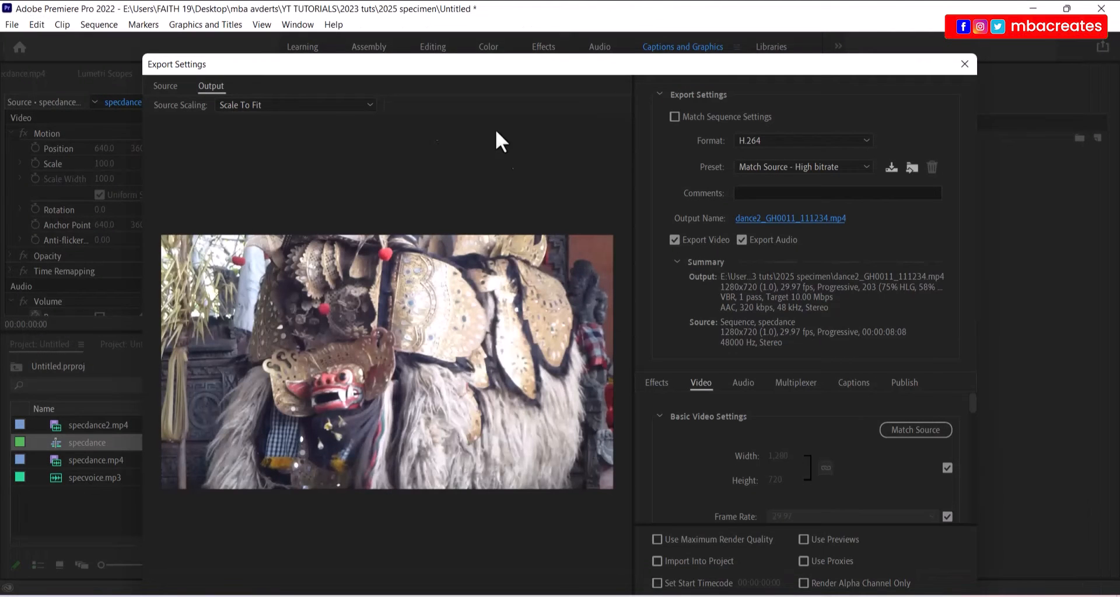
- Shrink the Export Settings window and move it to the top of the screen
{"action": "left_click_drag", "start_coordinate": [147, 55], "coordinate": [200, 127]}
{"action": "left_click_drag", "start_coordinate": [304, 139], "coordinate": [308, 34]}
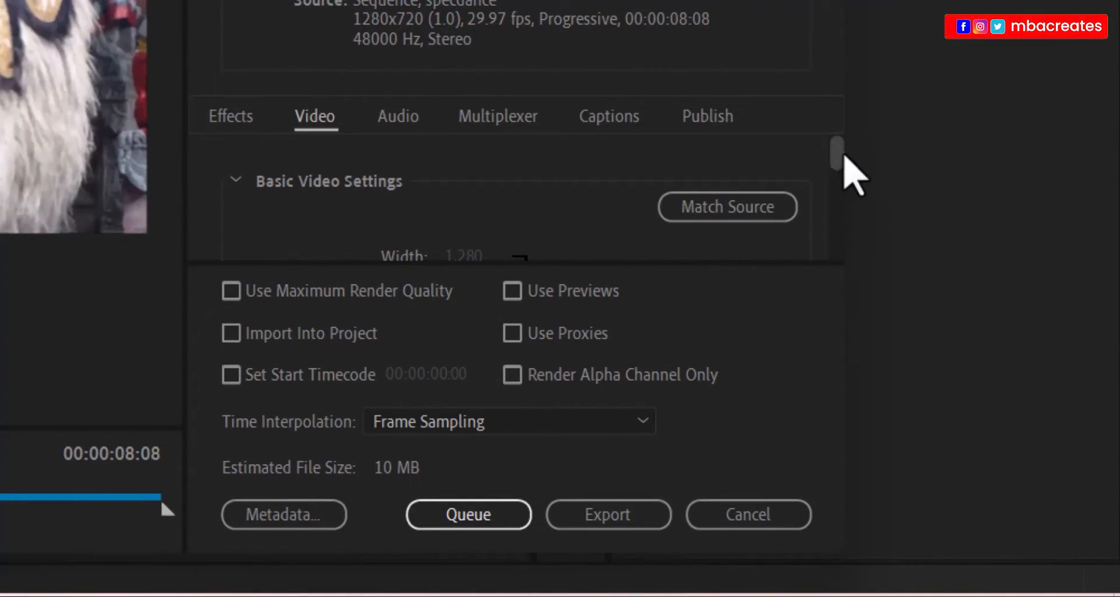
{"action": "scroll", "coordinate": [840, 156], "scroll_direction": "down", "scroll_amount": 3}
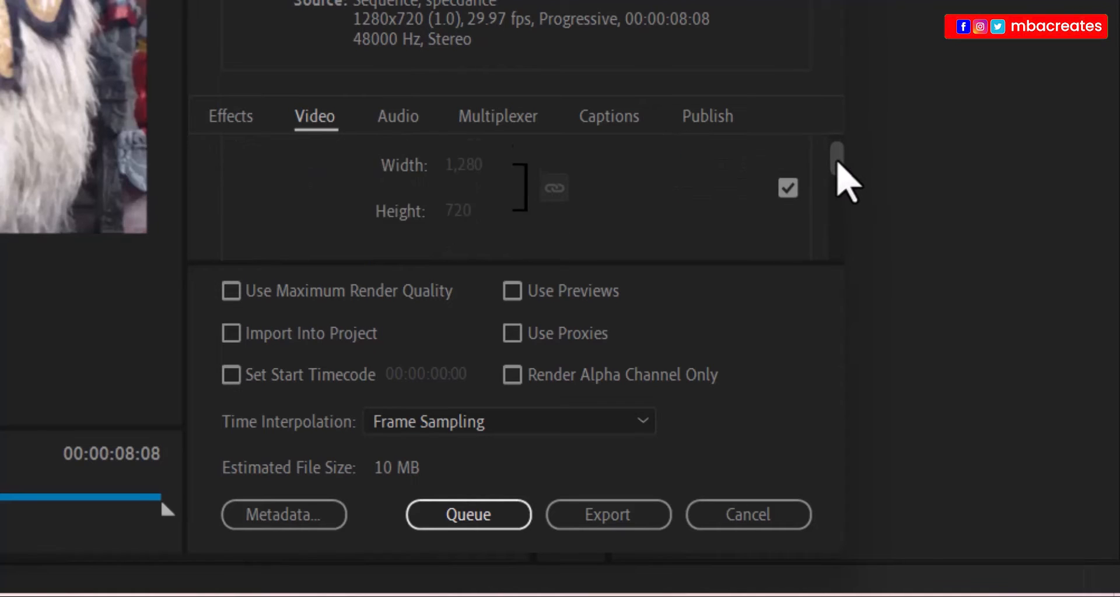
- Uncheck Match Source and unlink the width-height aspect chain
{"action": "scroll", "coordinate": [838, 164], "scroll_direction": "down", "scroll_amount": 1}
{"action": "scroll", "coordinate": [846, 180], "scroll_direction": "up", "scroll_amount": 2}
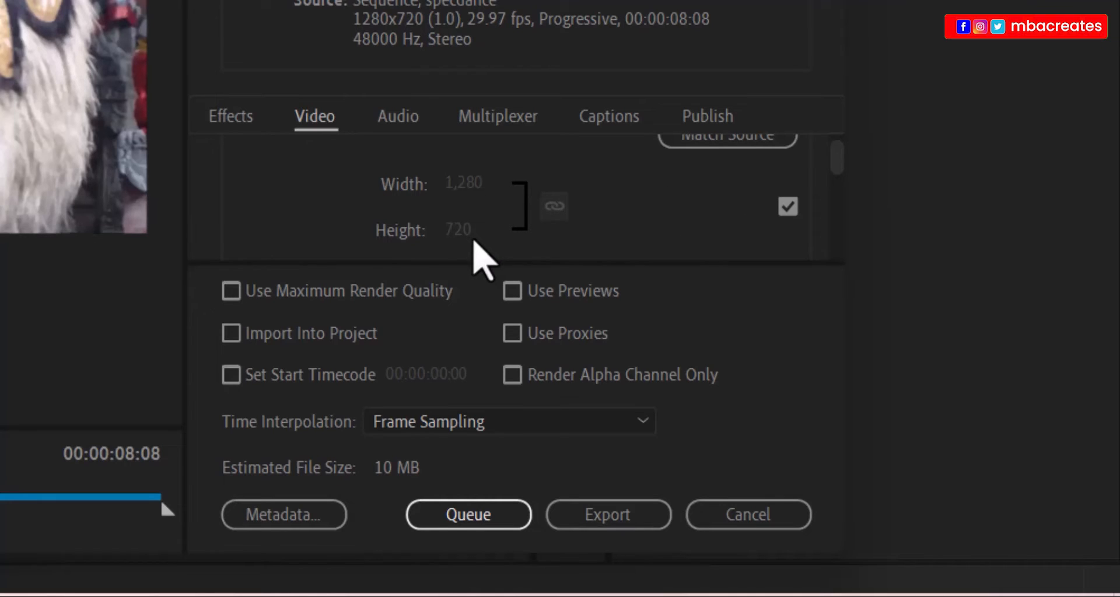
{"action": "left_click", "coordinate": [789, 209]}
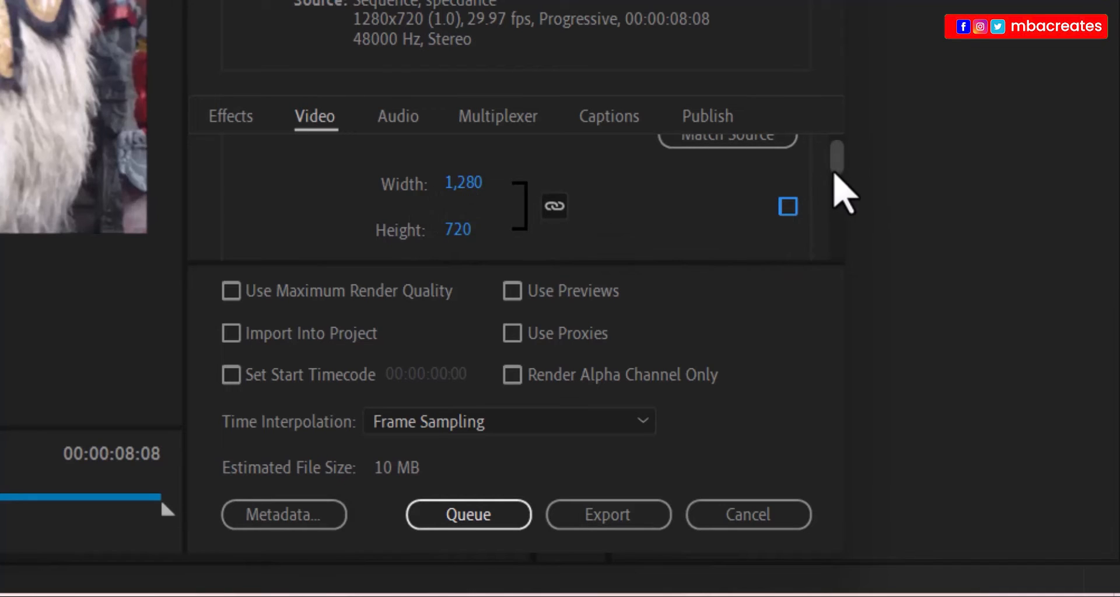
{"action": "scroll", "coordinate": [781, 201], "scroll_direction": "down", "scroll_amount": 1}
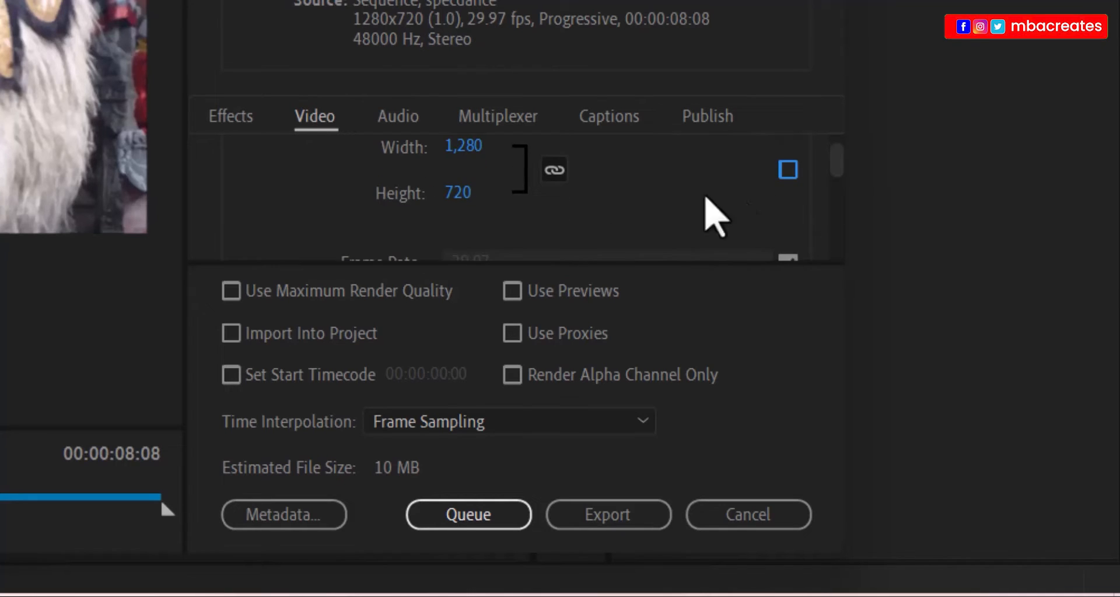
{"action": "left_click", "coordinate": [554, 175]}
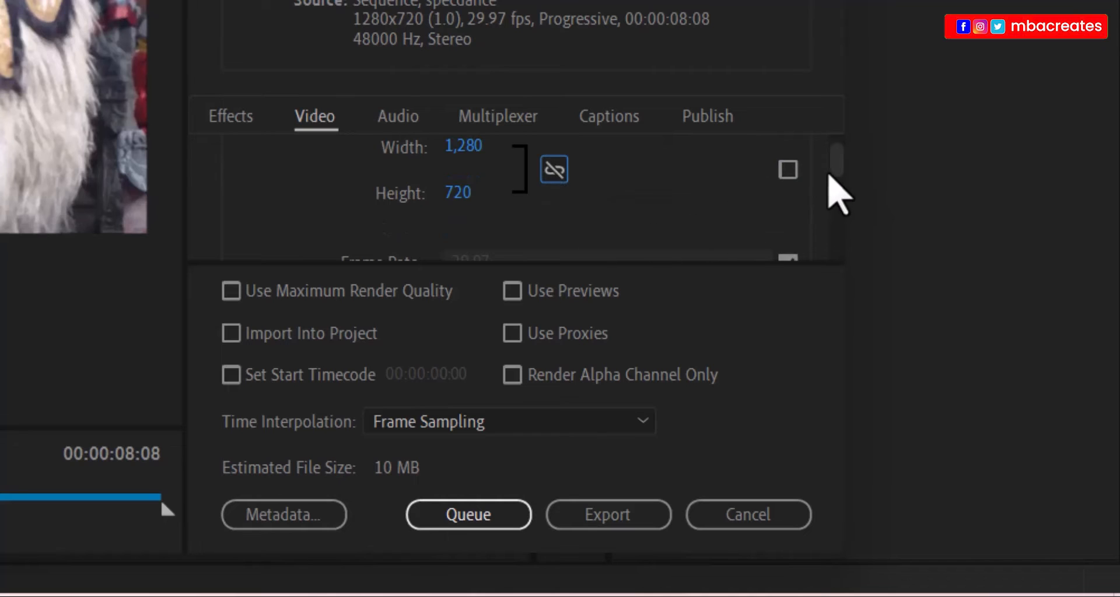
{"action": "scroll", "coordinate": [834, 182], "scroll_direction": "up", "scroll_amount": 2}
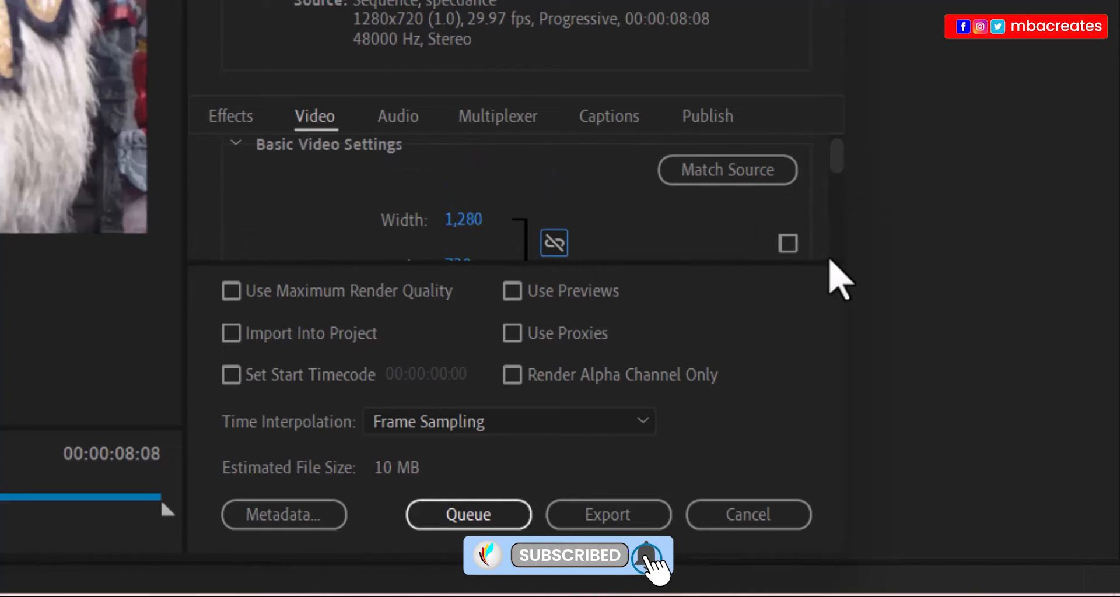
- Set the export frame to width 1024 and height 576, then start the export
{"action": "left_click", "coordinate": [470, 227]}
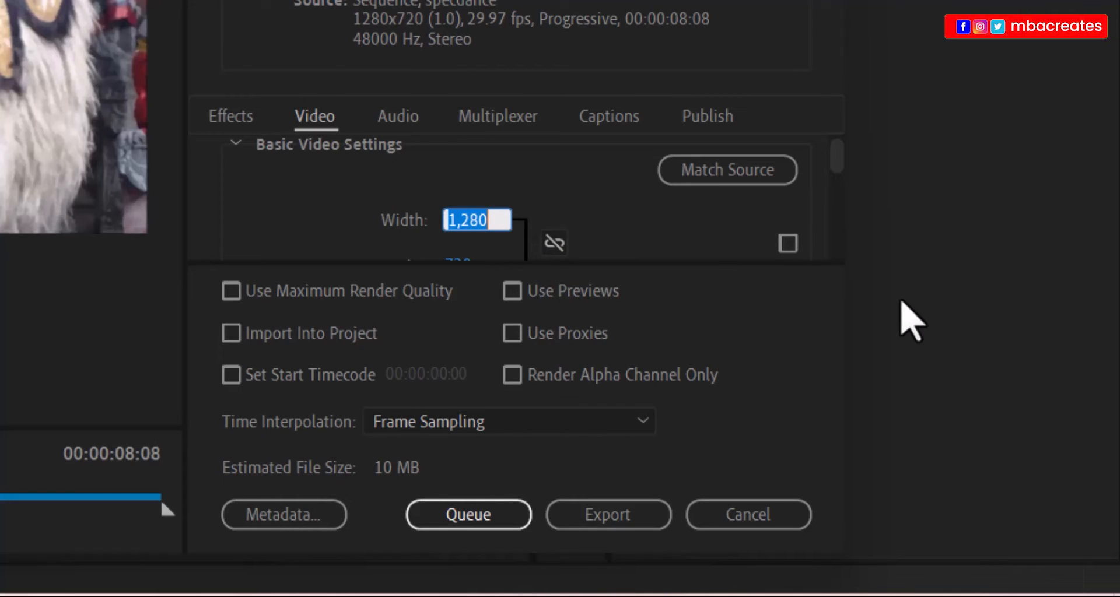
{"action": "type", "text": "1024"}
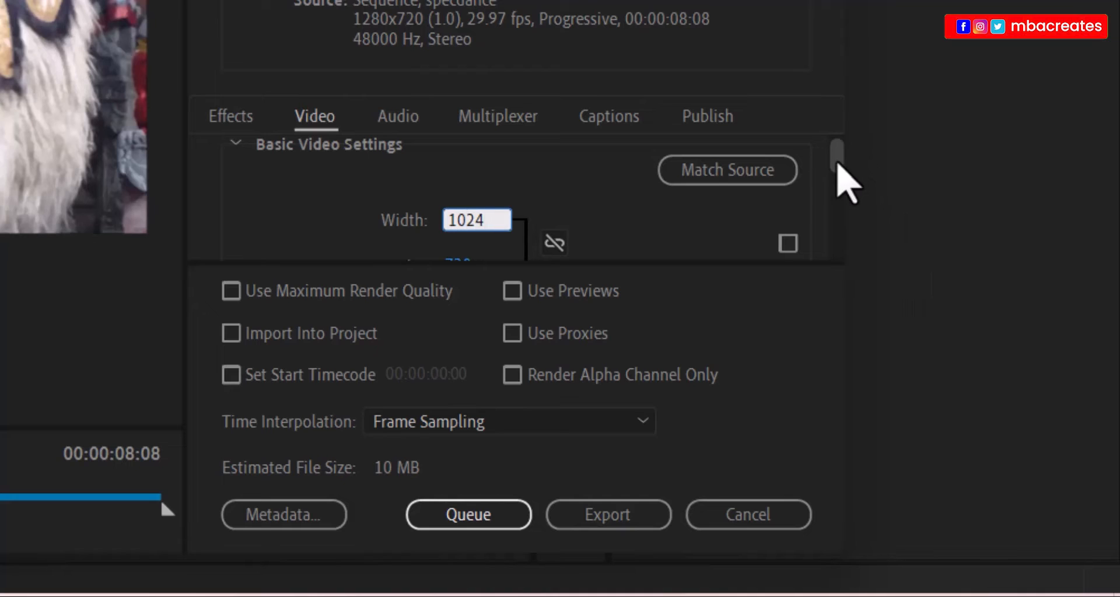
{"action": "scroll", "coordinate": [838, 164], "scroll_direction": "down", "scroll_amount": 1}
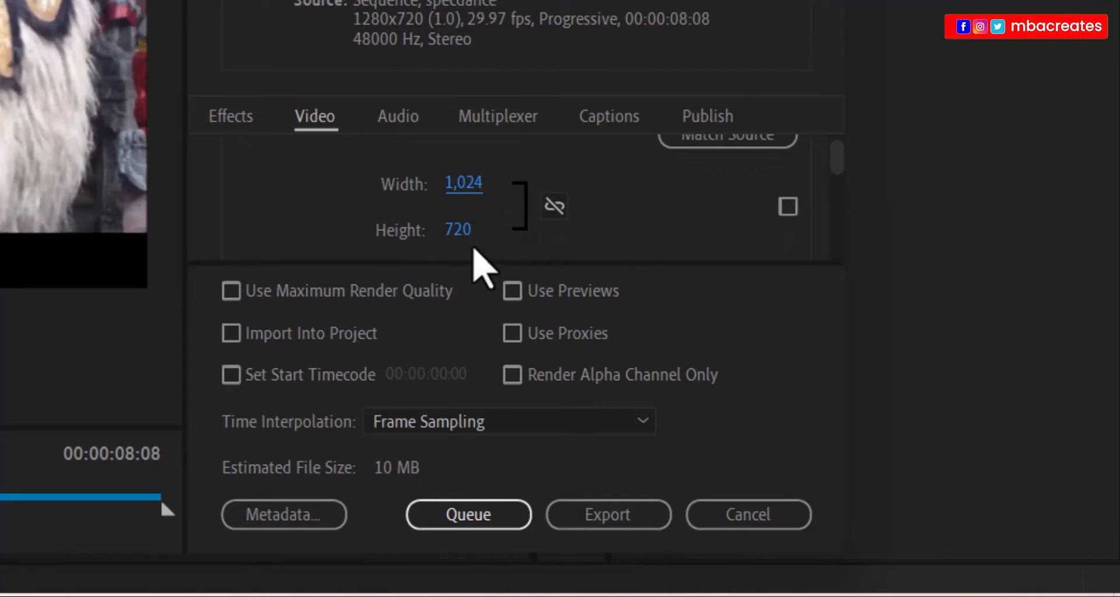
{"action": "left_click", "coordinate": [458, 231]}
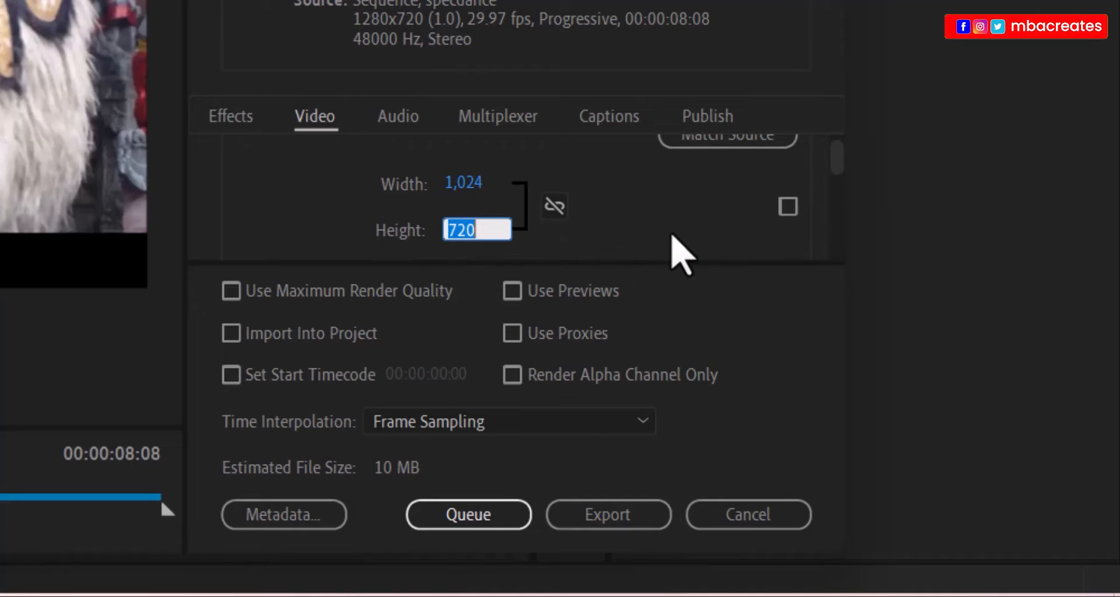
{"action": "type", "text": "576"}
{"action": "scroll", "coordinate": [677, 251], "scroll_direction": "down", "scroll_amount": 2}
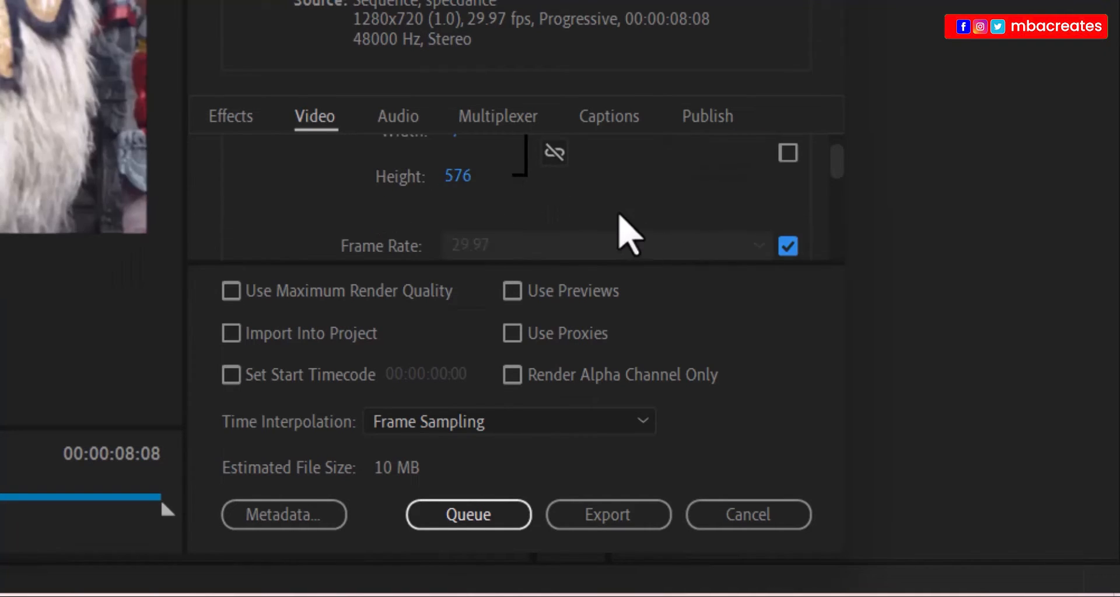
{"action": "scroll", "coordinate": [620, 232], "scroll_direction": "up", "scroll_amount": 2}
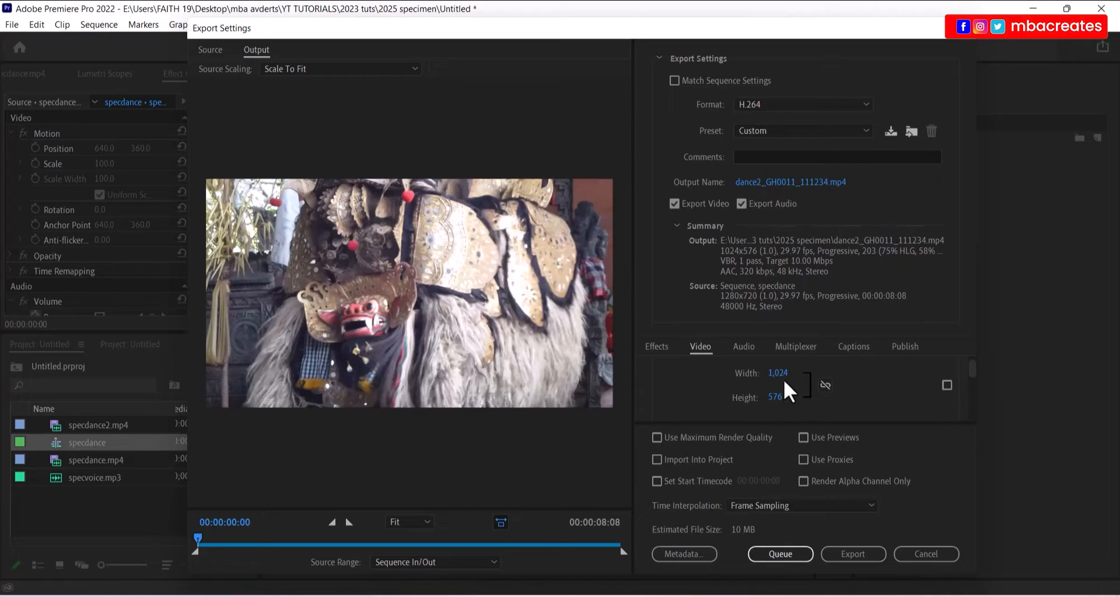
{"action": "left_click", "coordinate": [844, 551]}
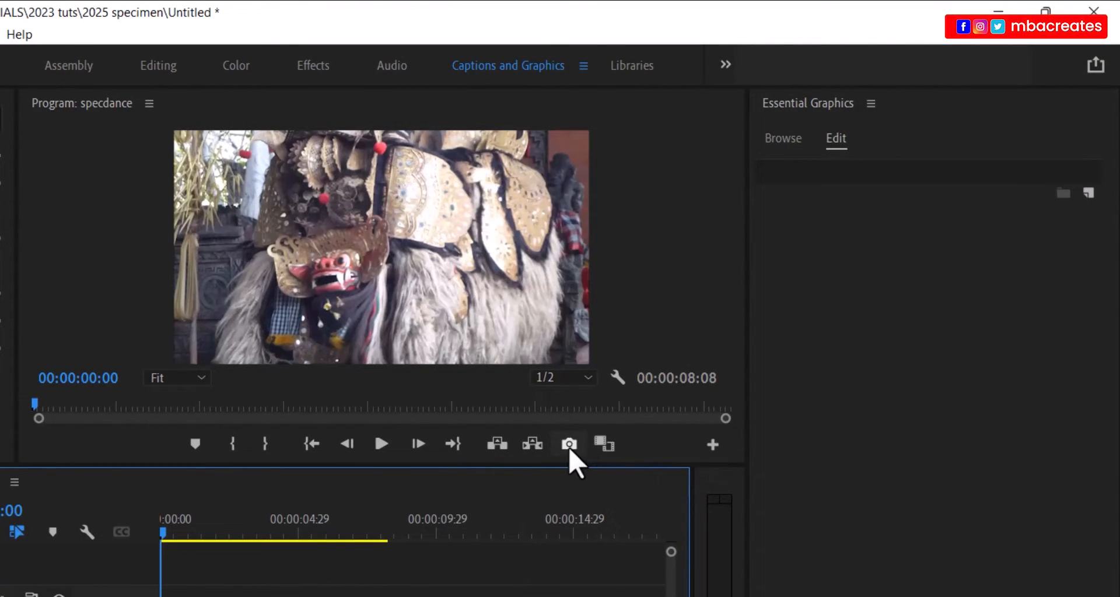
- Open Export Frame from the Program monitor and name the JPEG still dance1
{"action": "left_click", "coordinate": [569, 446]}
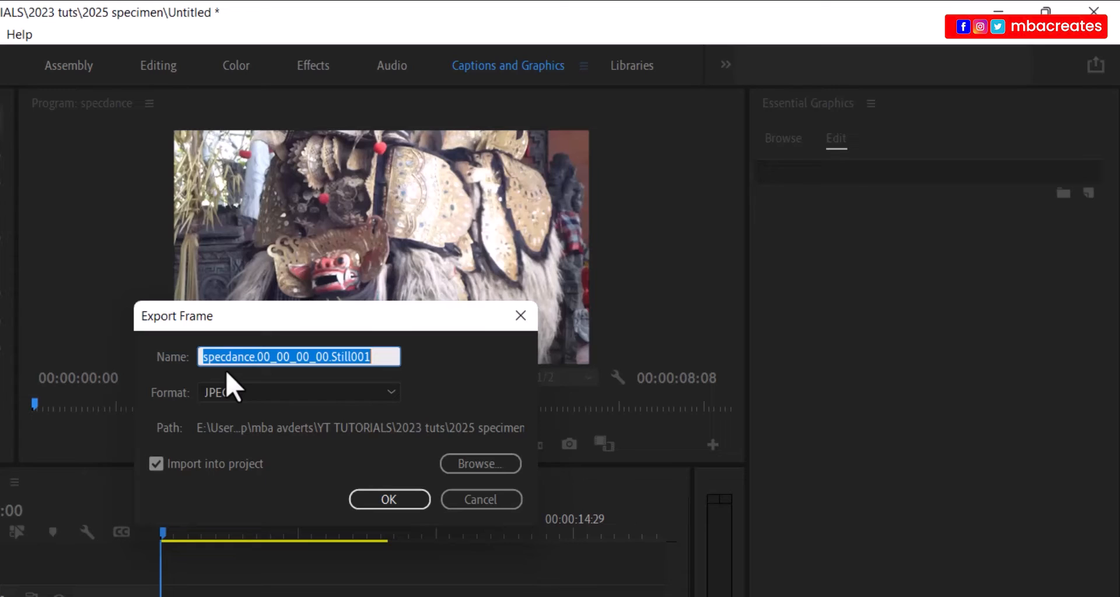
{"action": "type", "text": "da"}
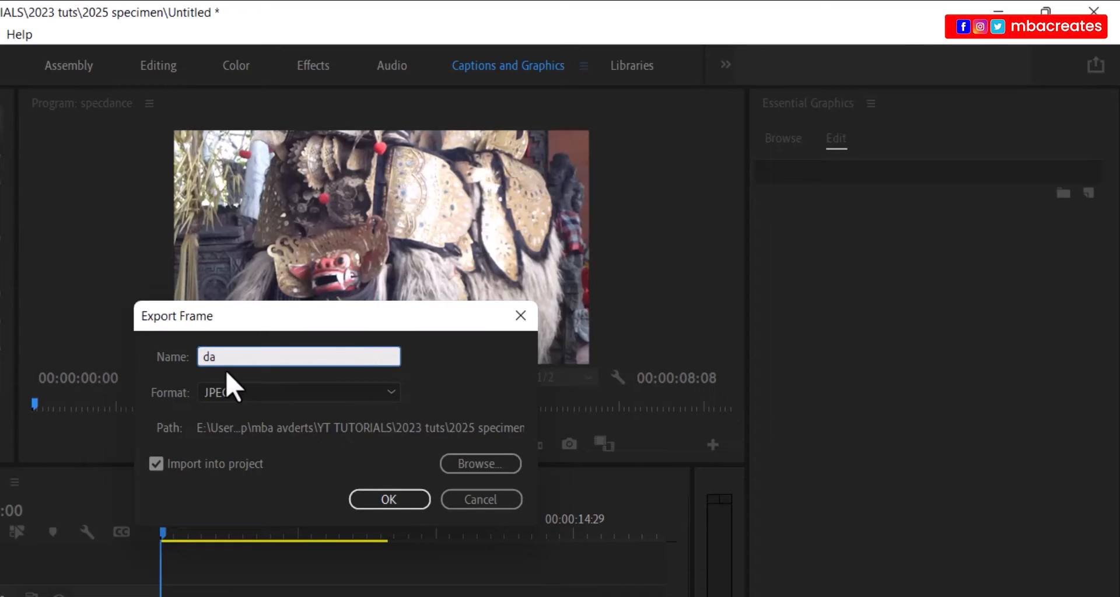
{"action": "type", "text": "nce1"}
- Finish saving dance1.jpg, then export the frame at 00:00:08:07 as dance3.jpg
{"action": "left_click", "coordinate": [391, 503]}
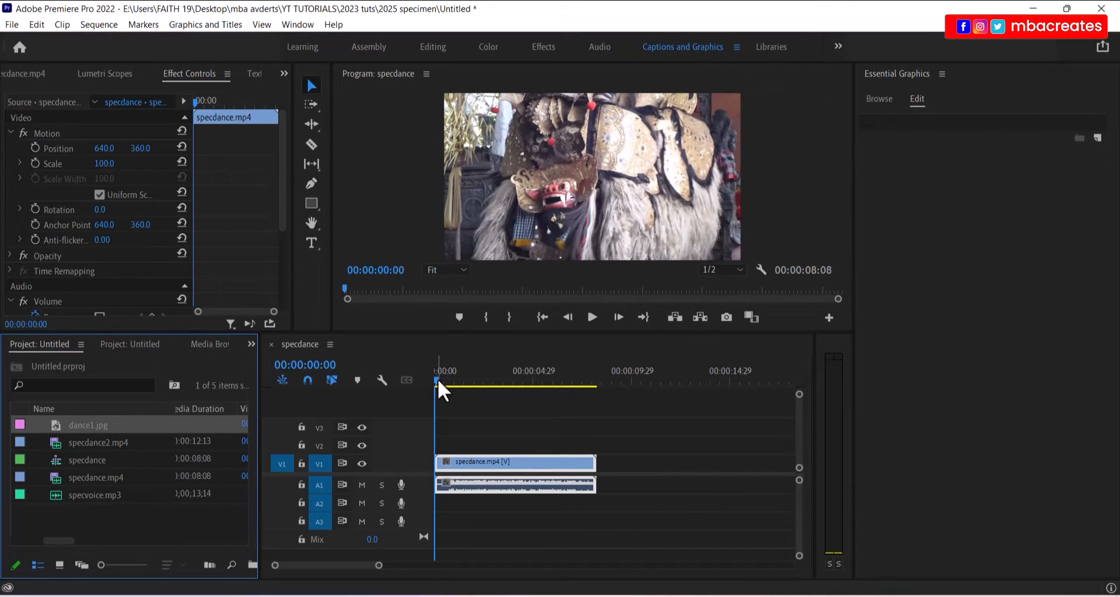
{"action": "left_click_drag", "start_coordinate": [435, 379], "coordinate": [595, 397]}
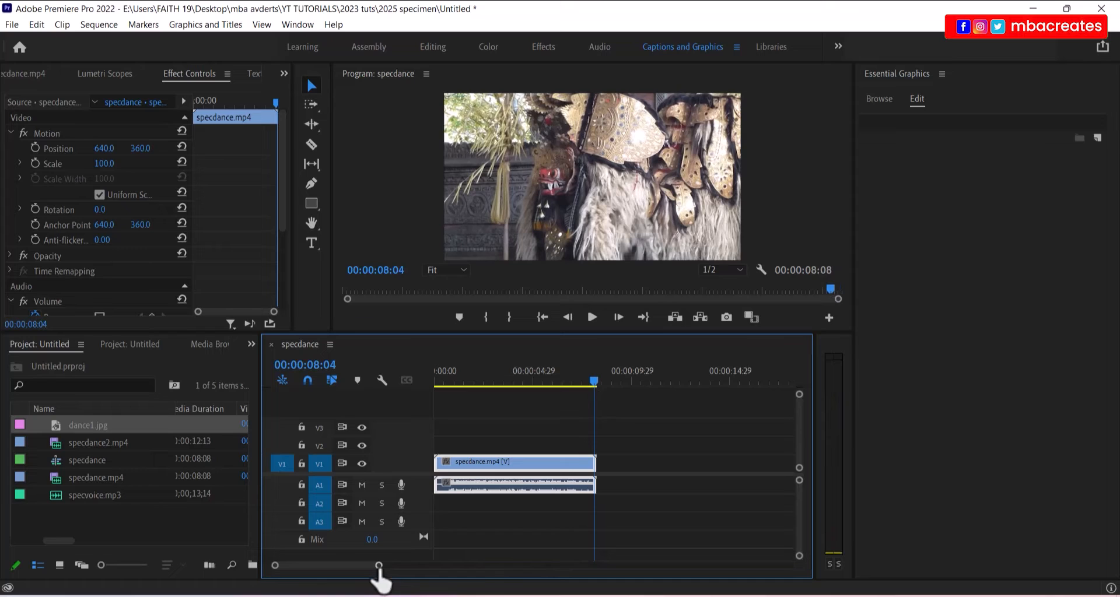
{"action": "left_click_drag", "start_coordinate": [379, 566], "coordinate": [315, 566]}
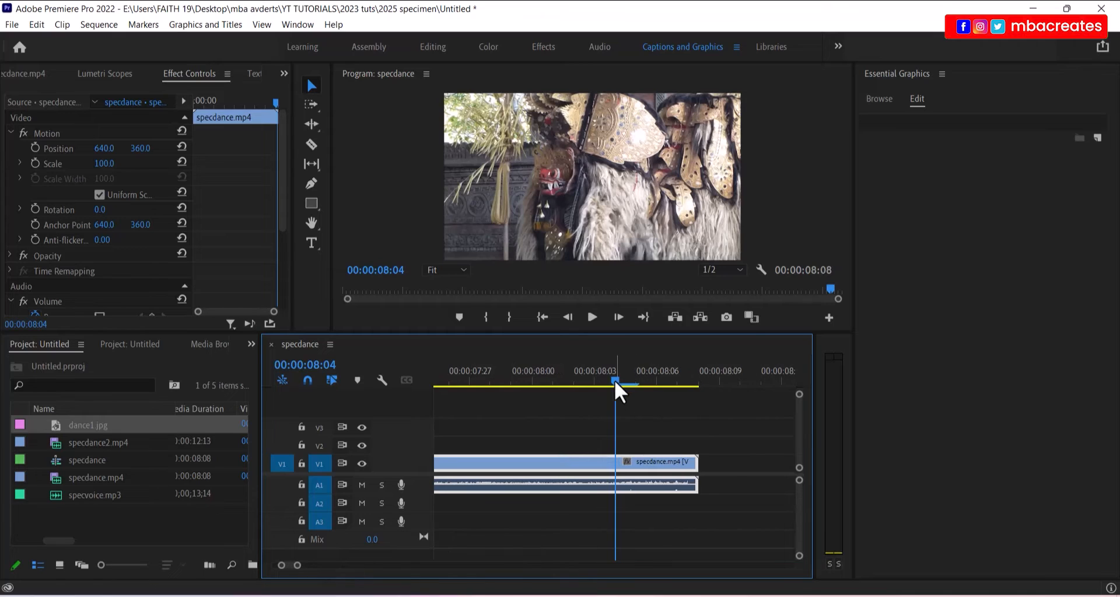
{"action": "left_click_drag", "start_coordinate": [614, 380], "coordinate": [683, 377]}
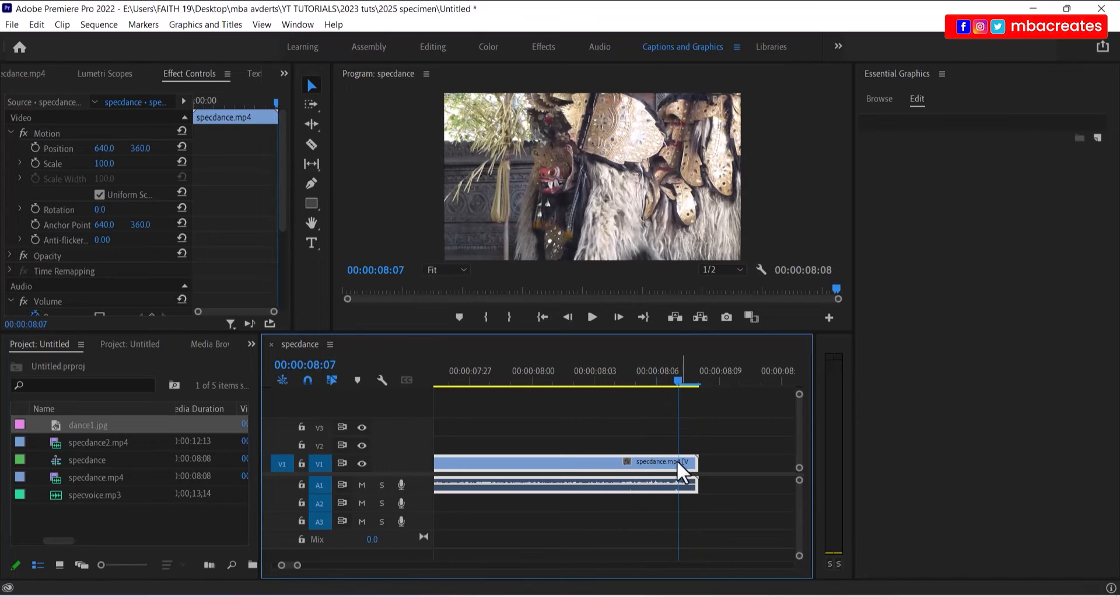
{"action": "left_click", "coordinate": [727, 317]}
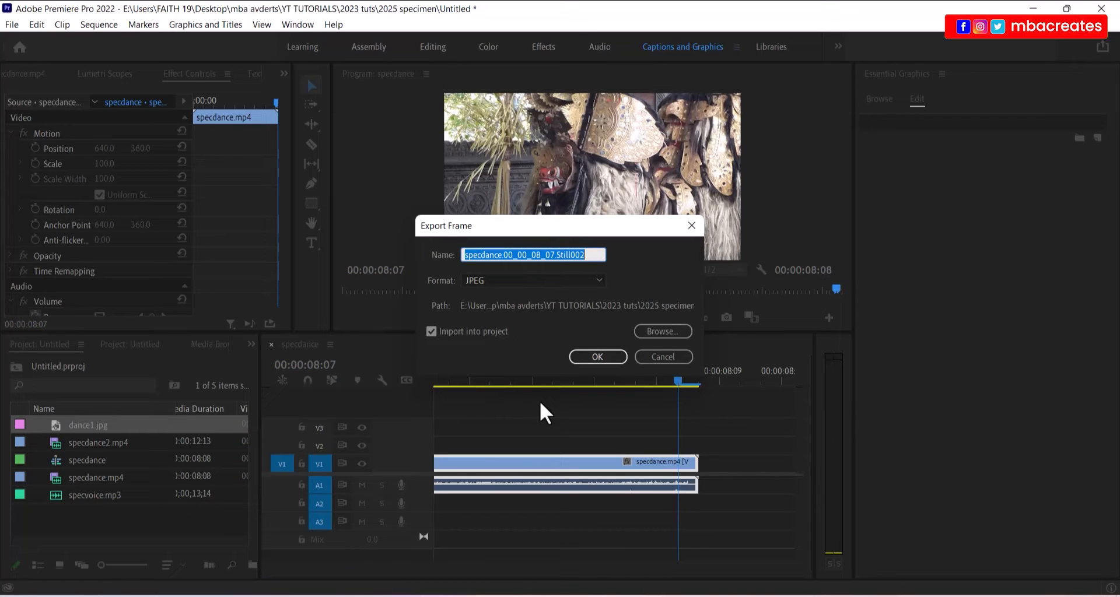
{"action": "type", "text": "dance"}
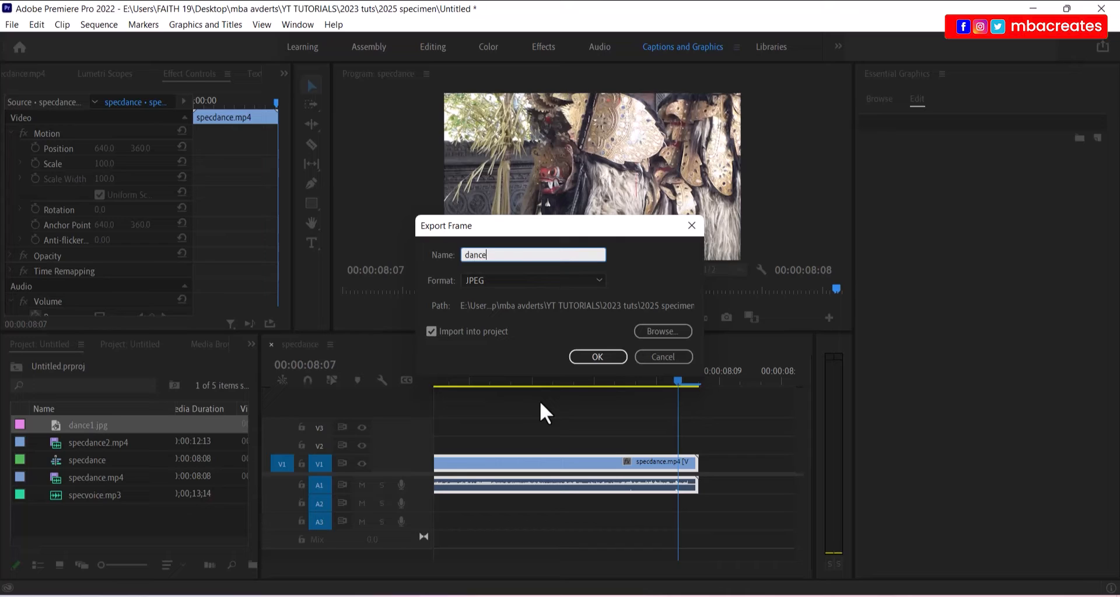
{"action": "type", "text": "3"}
{"action": "left_click", "coordinate": [593, 356]}
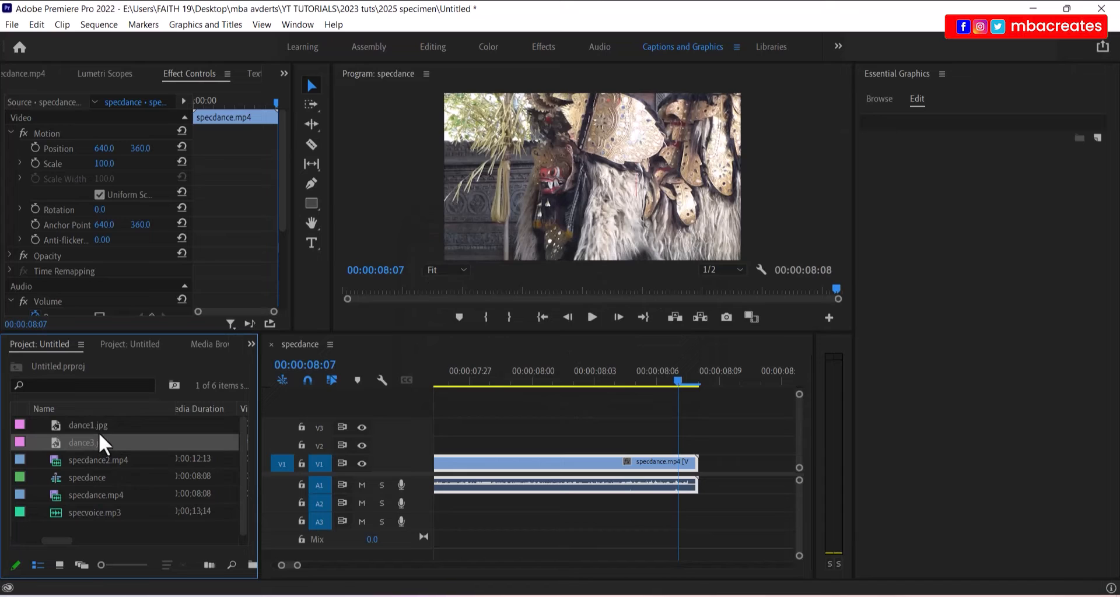
- Shift the specdance video and audio clips later in the sequence
{"action": "left_click_drag", "start_coordinate": [297, 565], "coordinate": [412, 563]}
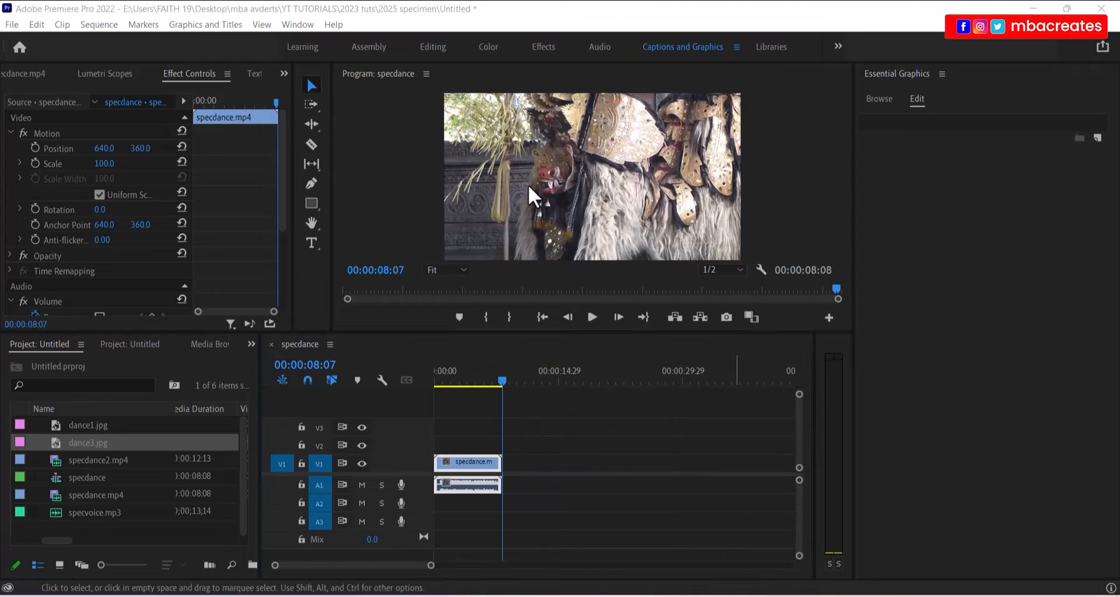
{"action": "left_click", "coordinate": [606, 493]}
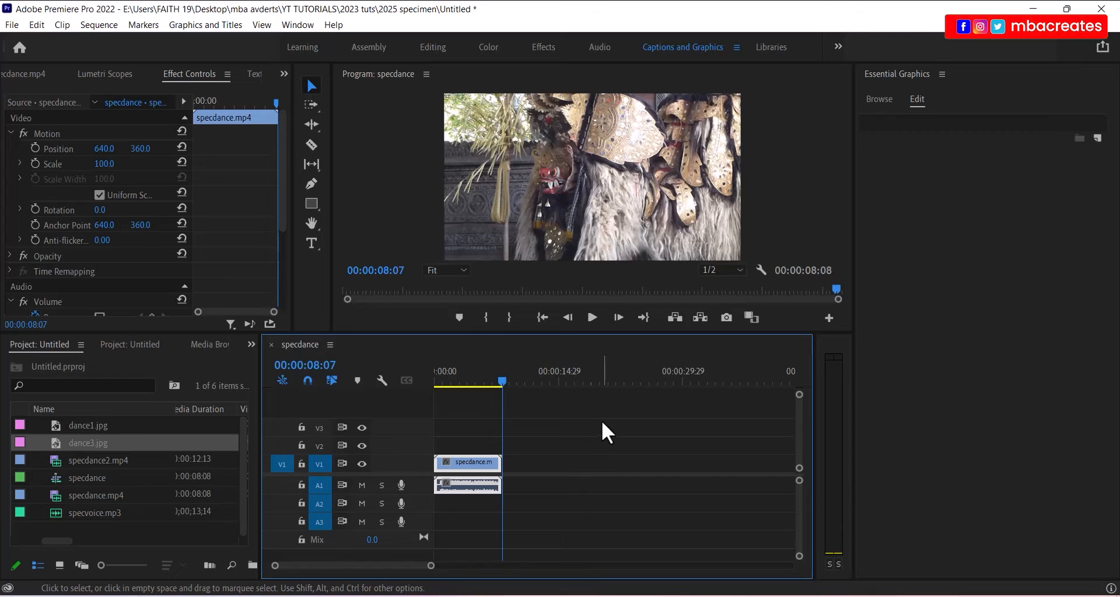
{"action": "left_click_drag", "start_coordinate": [596, 416], "coordinate": [440, 525]}
{"action": "left_click_drag", "start_coordinate": [463, 465], "coordinate": [555, 469]}
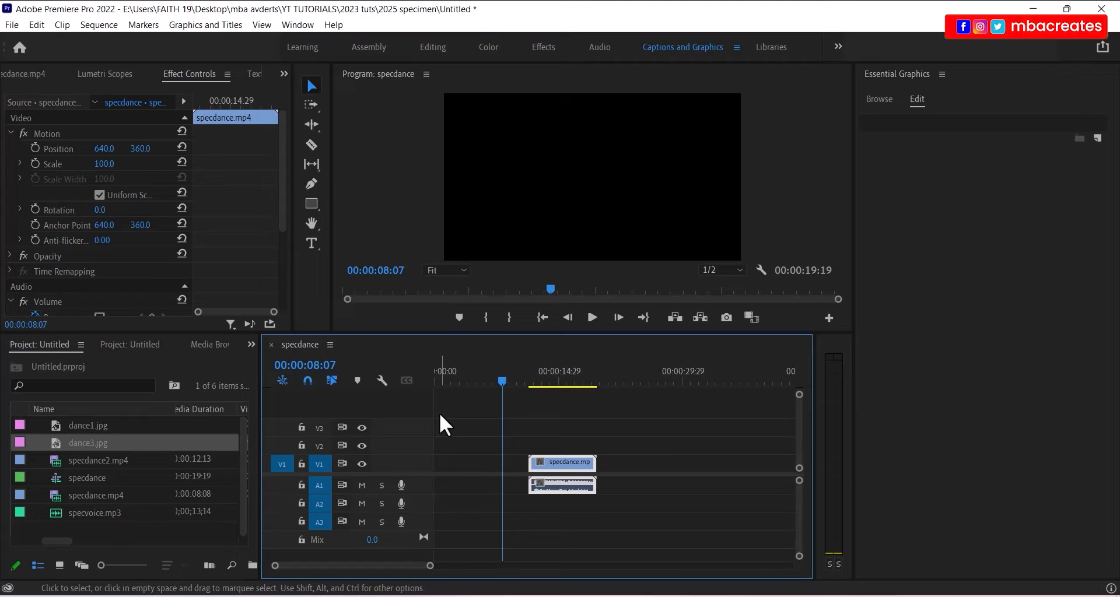
- Return the playhead to 0 and place dance1.jpg at the start of V1
{"action": "left_click", "coordinate": [321, 366]}
{"action": "type", "text": "0"}
{"action": "key", "text": "Return"}
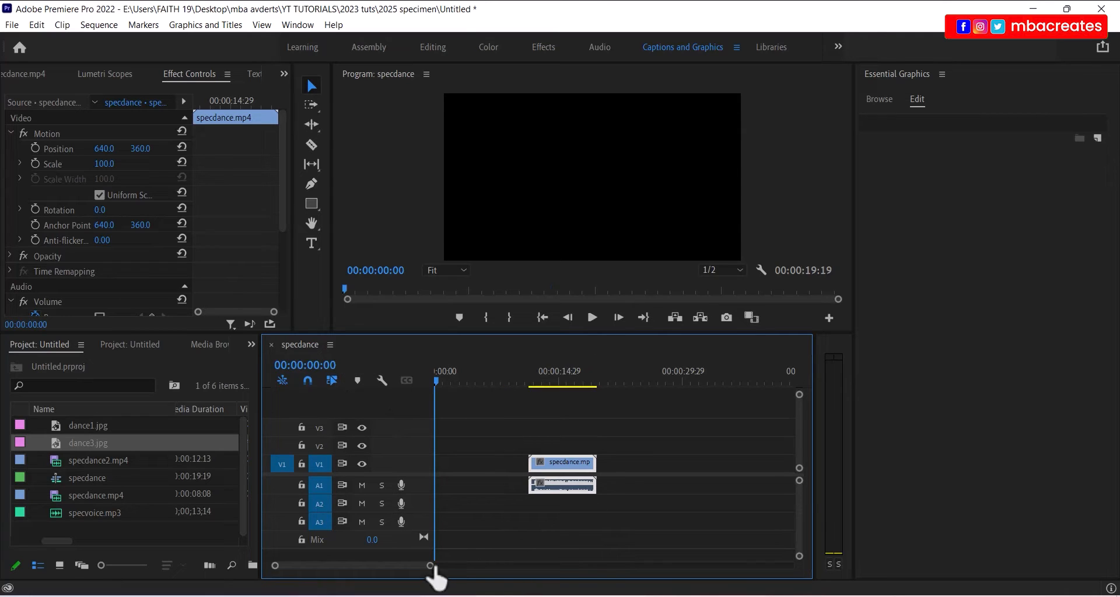
{"action": "left_click_drag", "start_coordinate": [431, 568], "coordinate": [398, 565]}
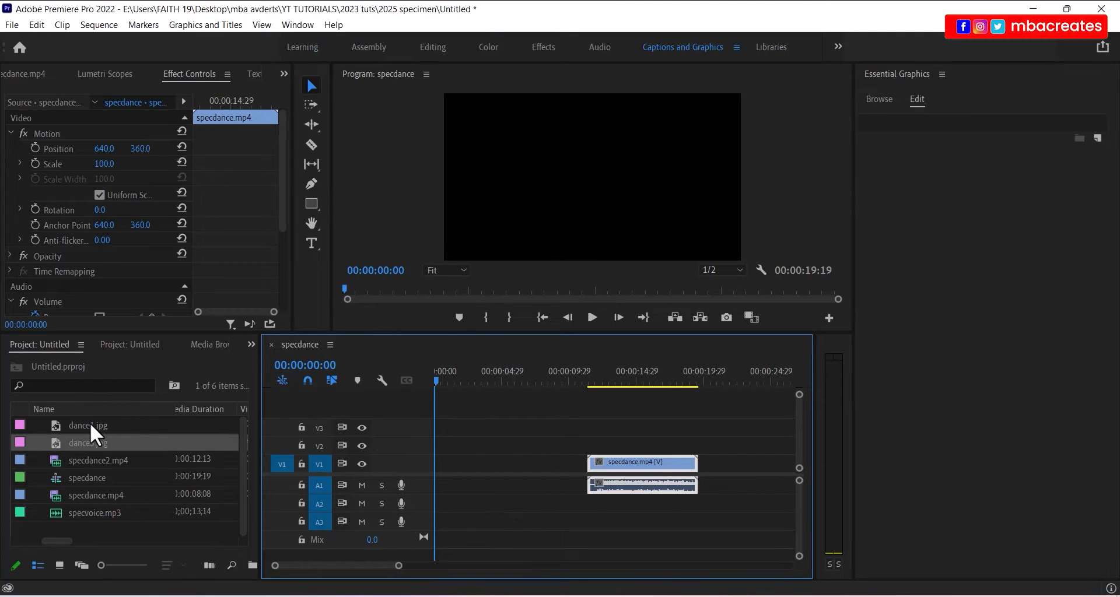
{"action": "left_click_drag", "start_coordinate": [89, 425], "coordinate": [439, 470]}
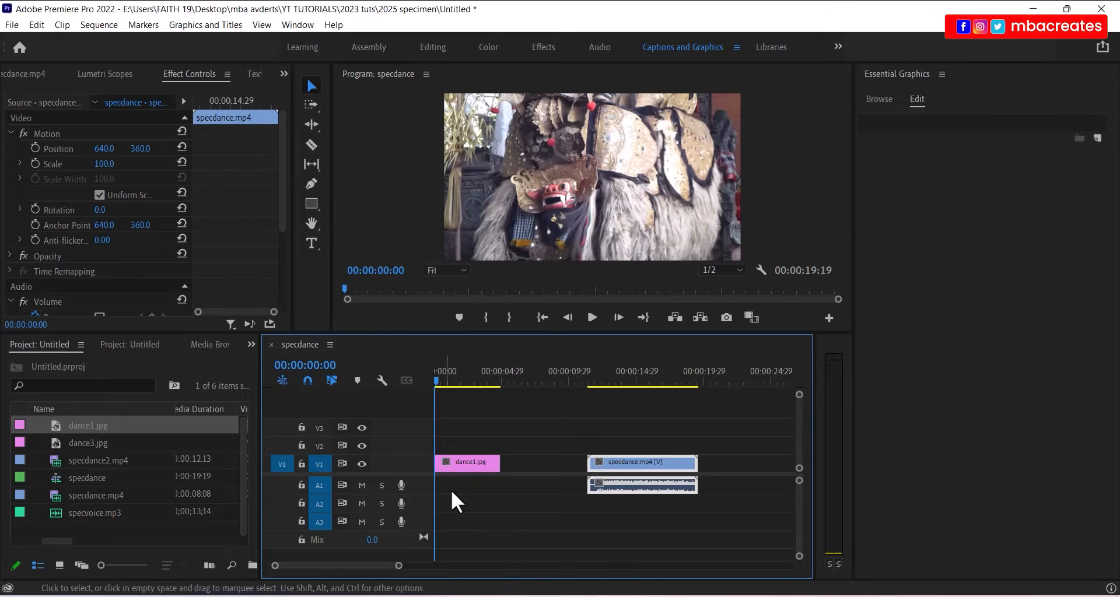
- Draw a text box at the top-left of the opening frame and type 'Balong Ke'
{"action": "key", "text": "t"}
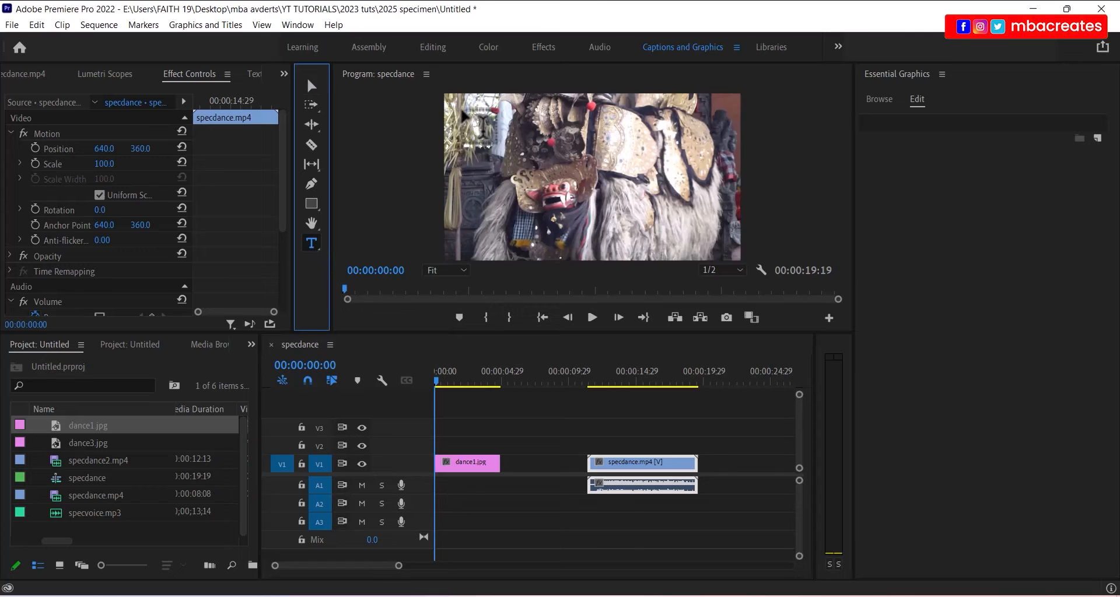
{"action": "left_click_drag", "start_coordinate": [460, 113], "coordinate": [683, 172]}
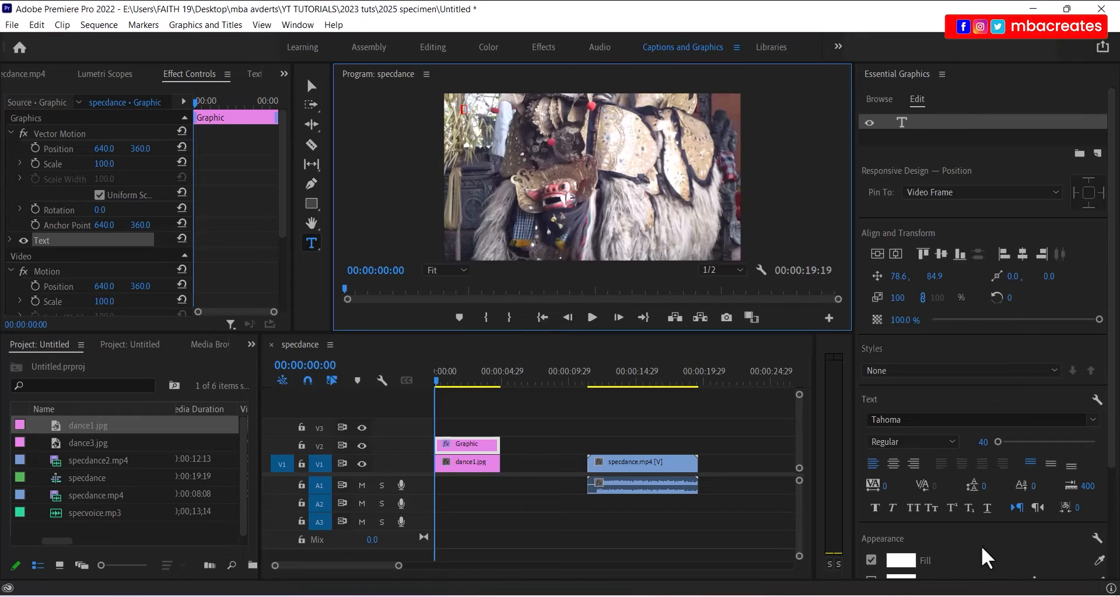
{"action": "scroll", "coordinate": [982, 548], "scroll_direction": "down", "scroll_amount": 3}
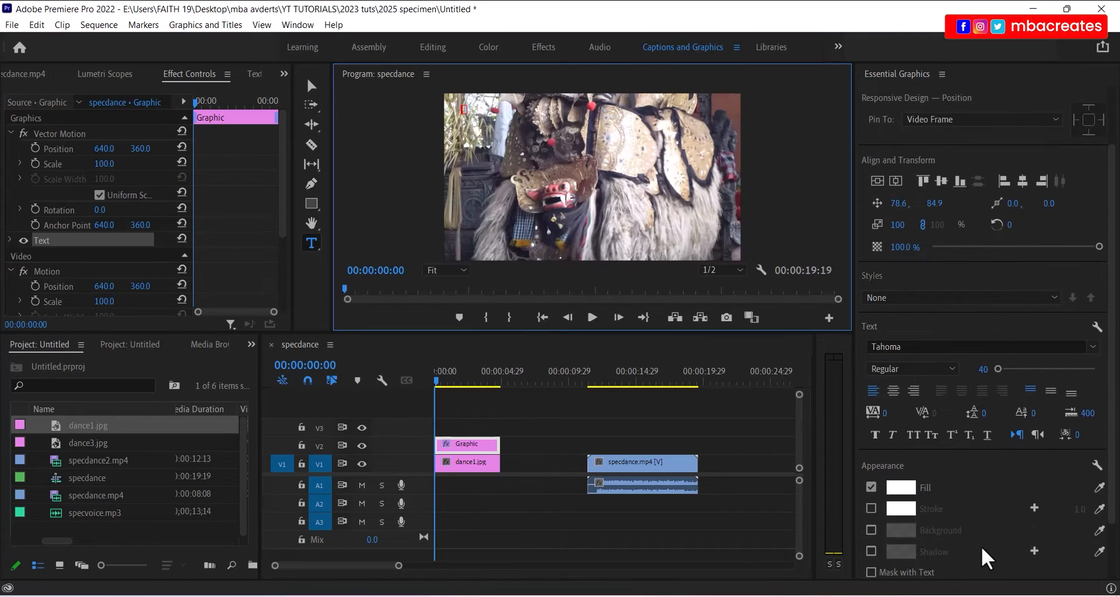
{"action": "scroll", "coordinate": [983, 551], "scroll_direction": "down", "scroll_amount": 2}
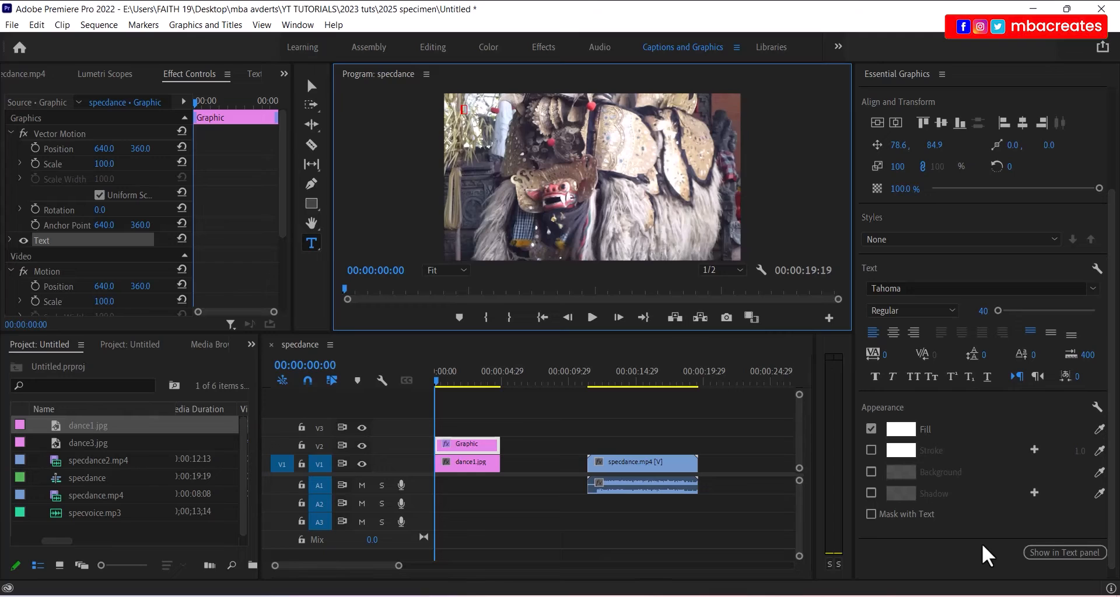
{"action": "type", "text": "Balong Ke"}
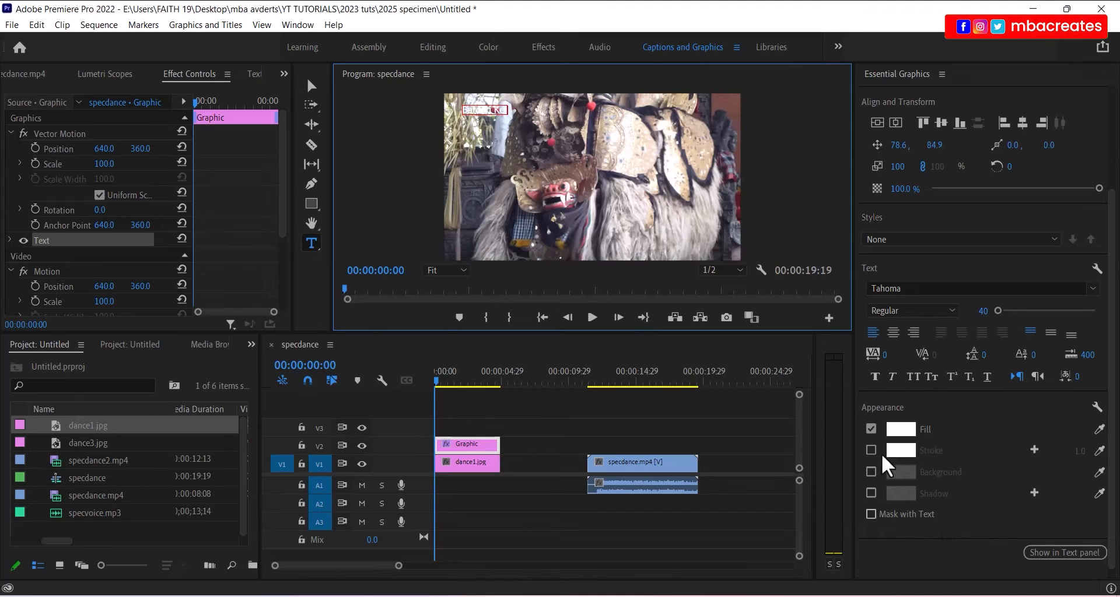
- Give the Barong Ket title a bright yellow fill
{"action": "left_click", "coordinate": [311, 86]}
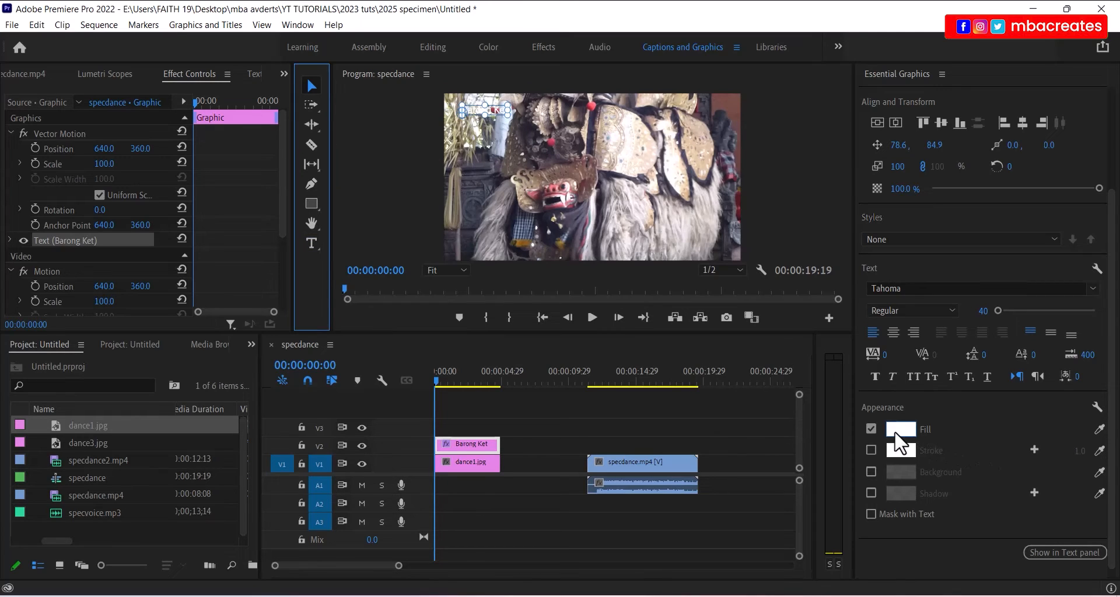
{"action": "left_click", "coordinate": [902, 449]}
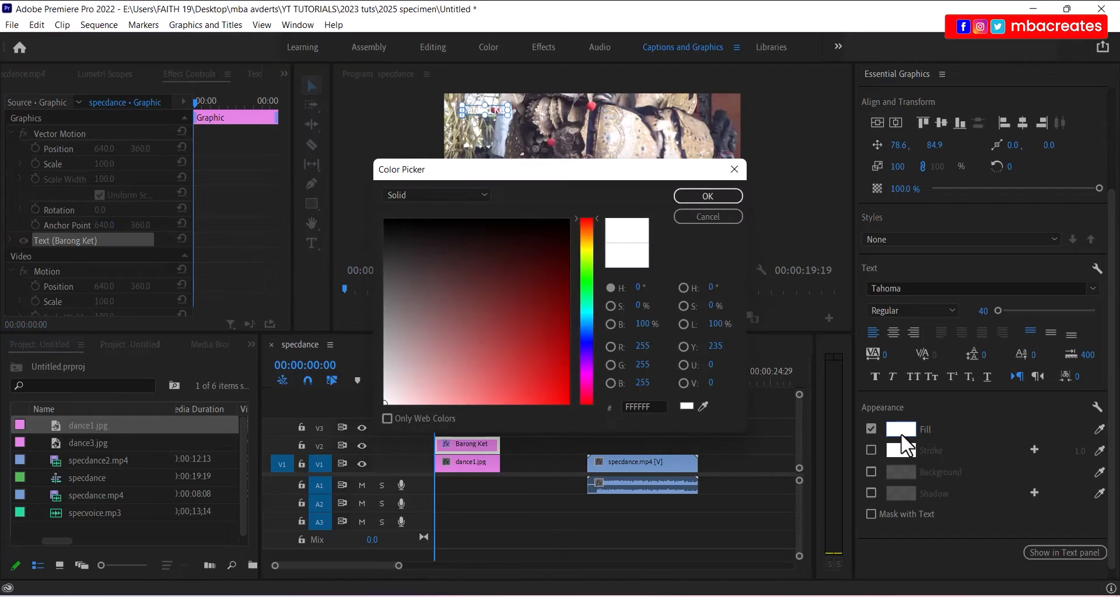
{"action": "left_click", "coordinate": [585, 244]}
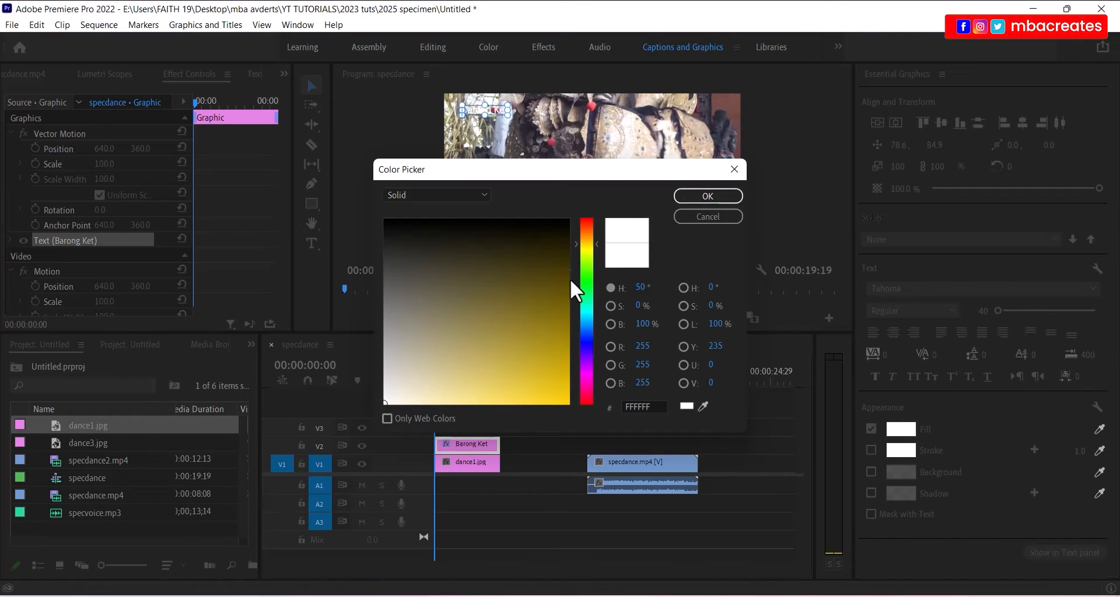
{"action": "left_click_drag", "start_coordinate": [569, 327], "coordinate": [582, 417]}
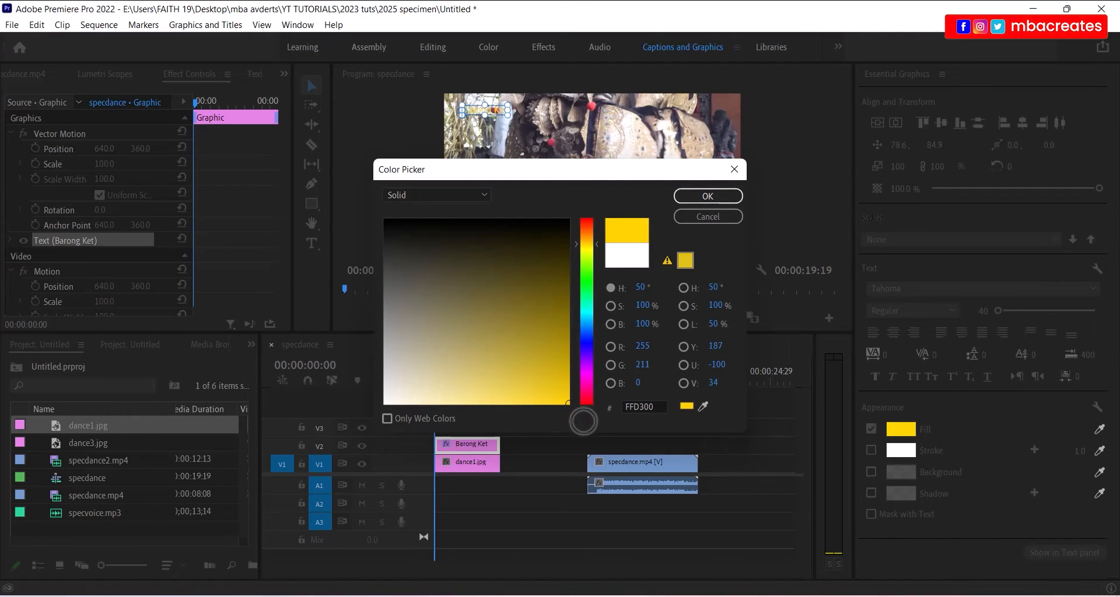
{"action": "left_click", "coordinate": [723, 194]}
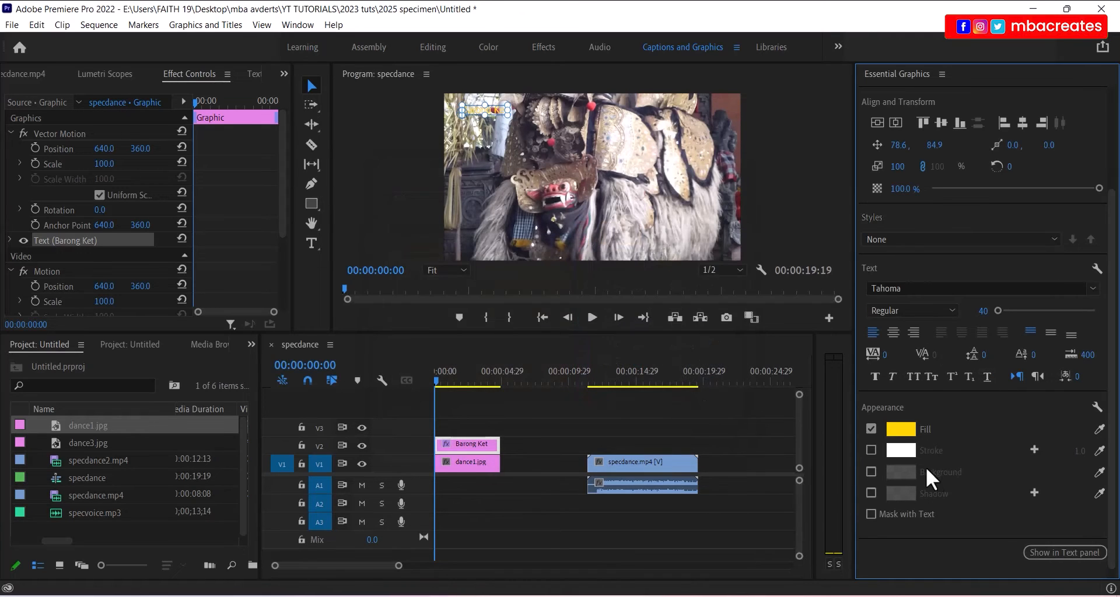
- Add a black outline stroke to the title
{"action": "left_click", "coordinate": [871, 450]}
{"action": "left_click", "coordinate": [900, 452]}
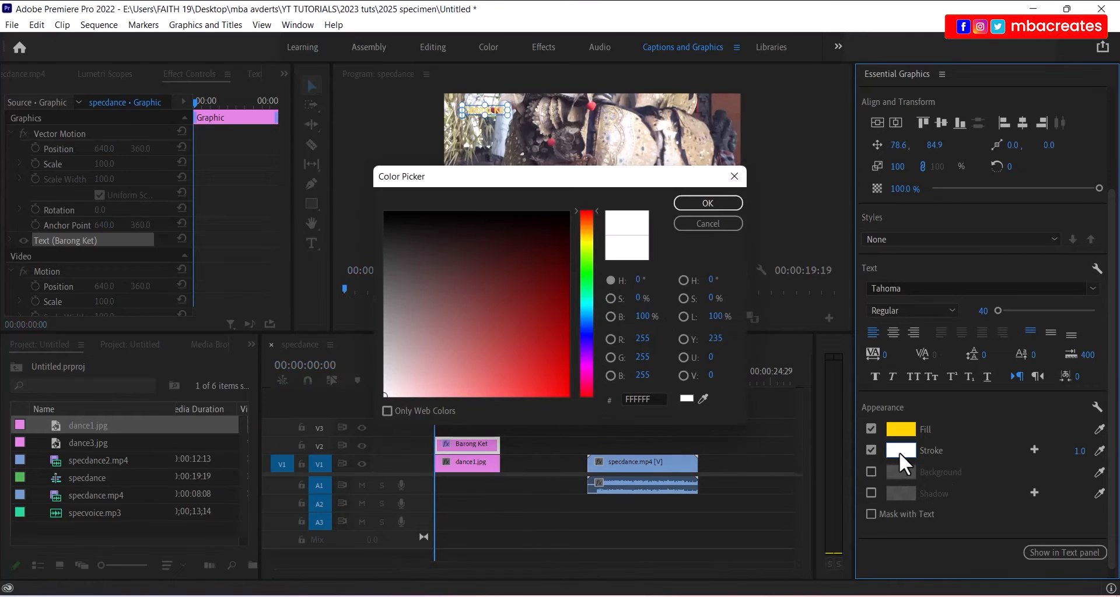
{"action": "left_click_drag", "start_coordinate": [530, 353], "coordinate": [543, 210]}
{"action": "left_click", "coordinate": [719, 198]}
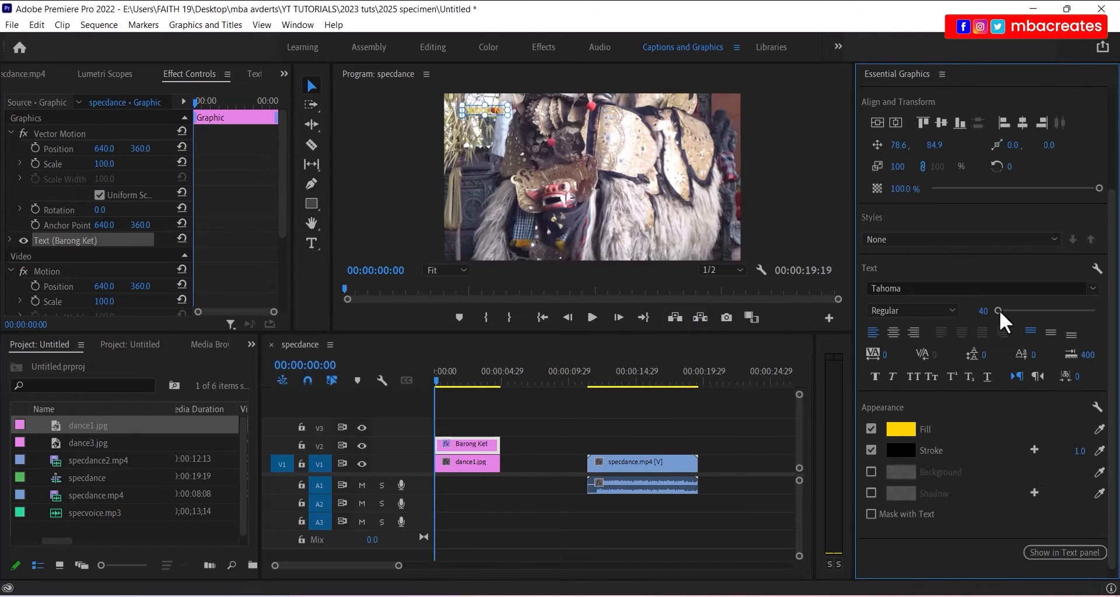
- Set the title's font size to 80
{"action": "left_click_drag", "start_coordinate": [999, 309], "coordinate": [999, 310]}
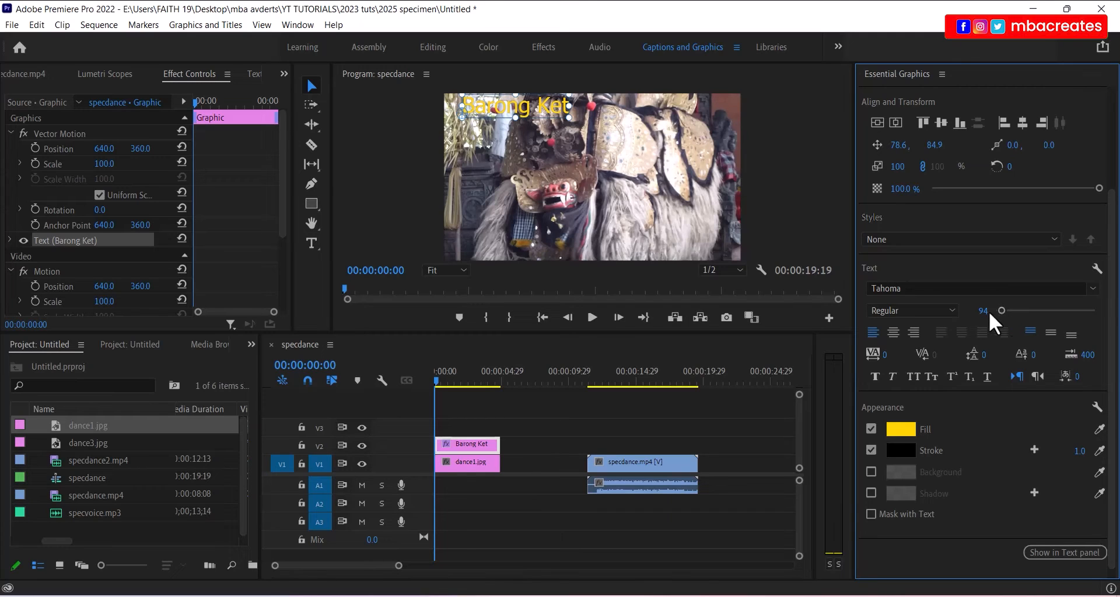
{"action": "left_click", "coordinate": [985, 311]}
{"action": "type", "text": "80"}
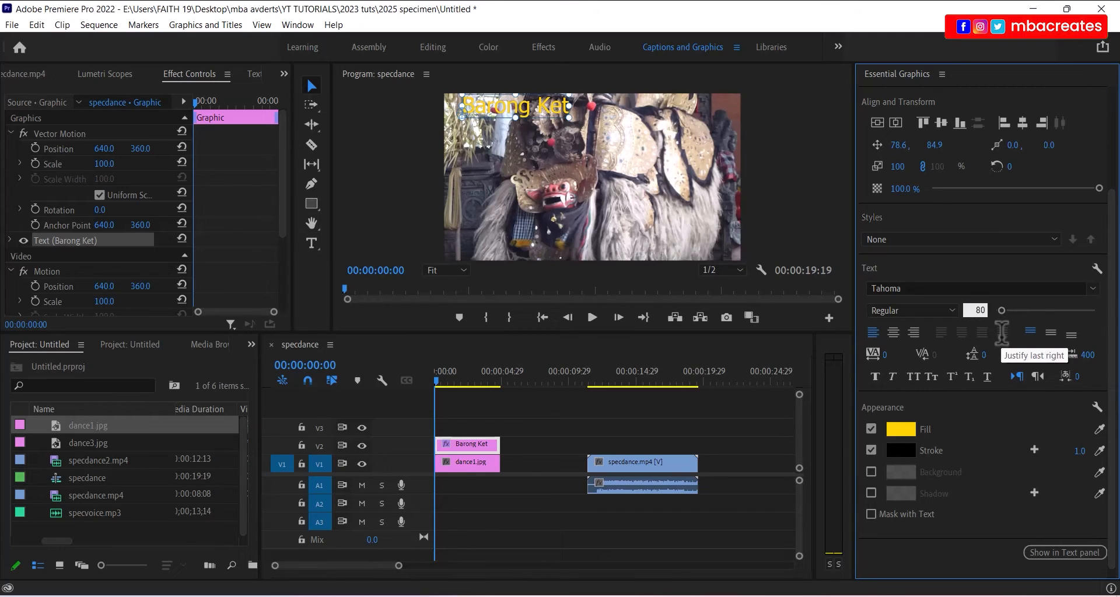
{"action": "key", "text": "Return"}
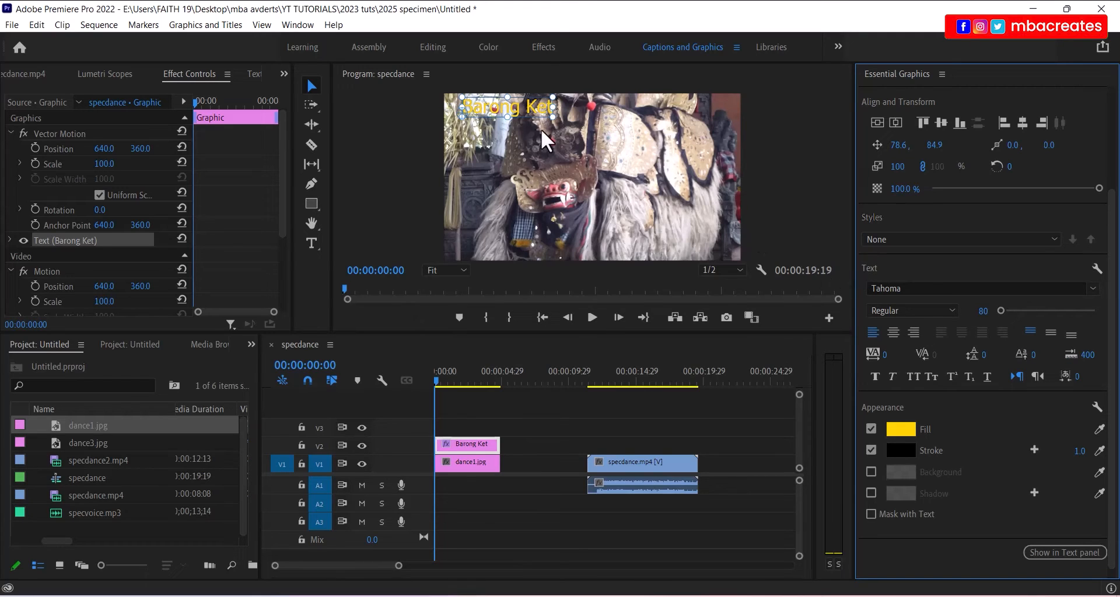
- Keep the Tahoma font and set the title's font style to Bold
{"action": "left_click", "coordinate": [1092, 289]}
{"action": "left_click", "coordinate": [1093, 292]}
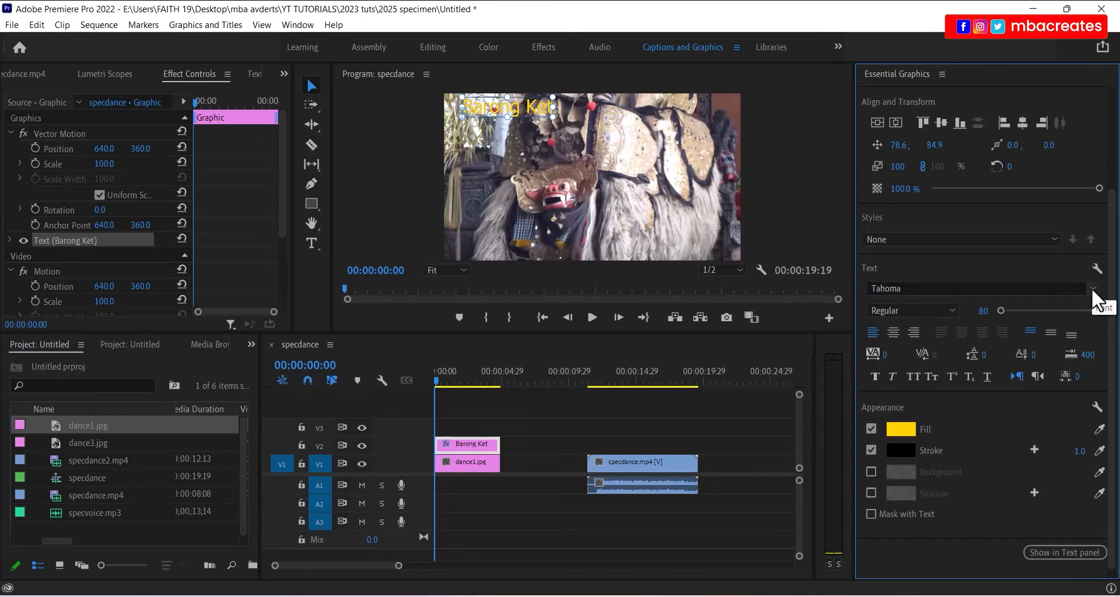
{"action": "left_click", "coordinate": [953, 311]}
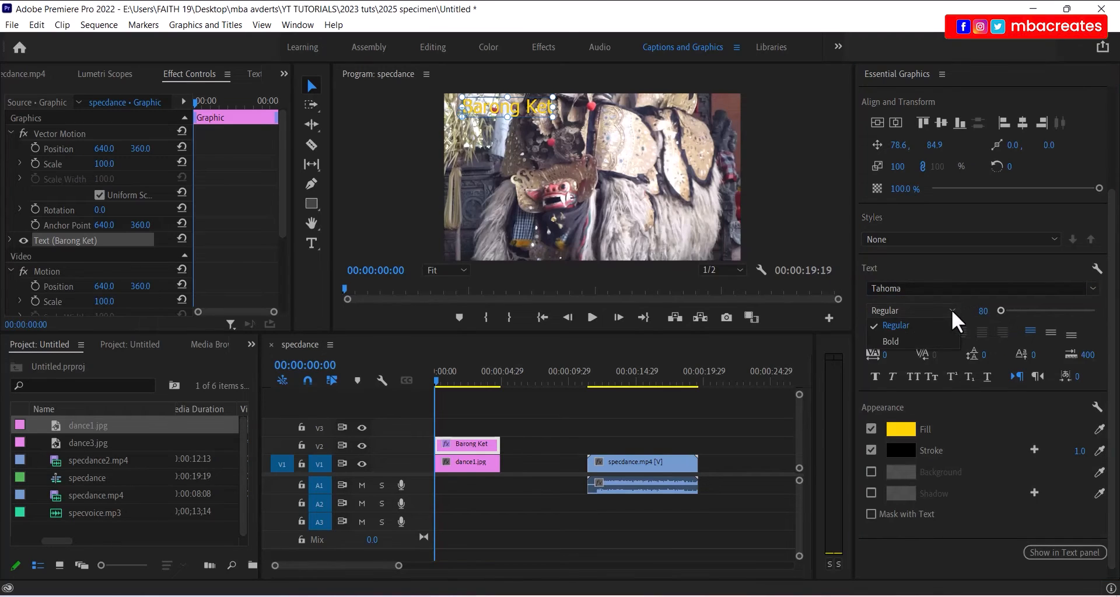
{"action": "left_click", "coordinate": [890, 341]}
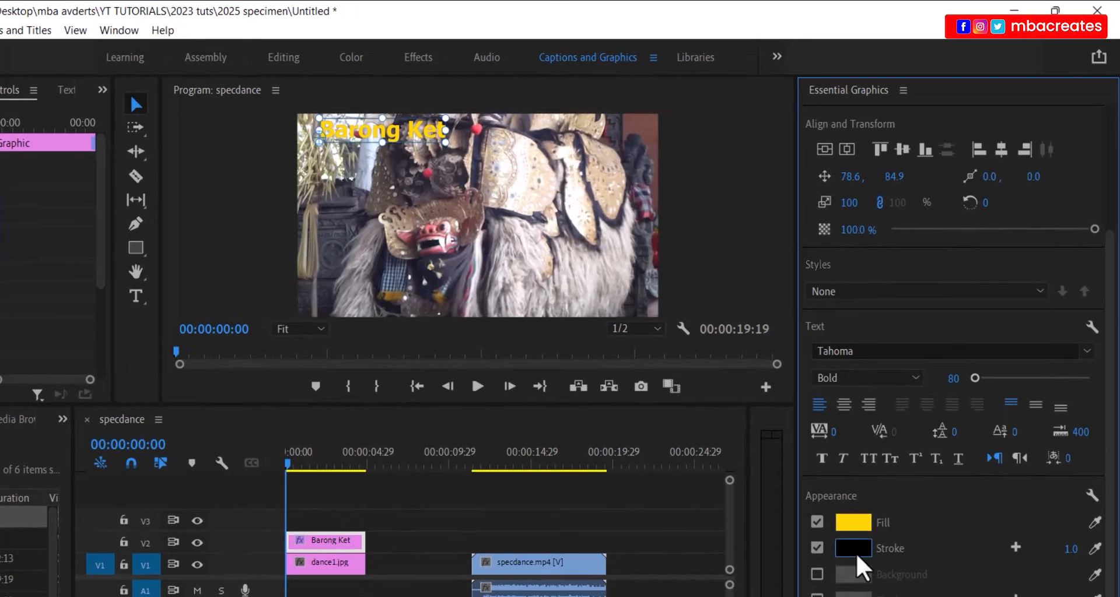
- Set the black outline width to 5 and shift the title down and left
{"action": "left_click", "coordinate": [1016, 549]}
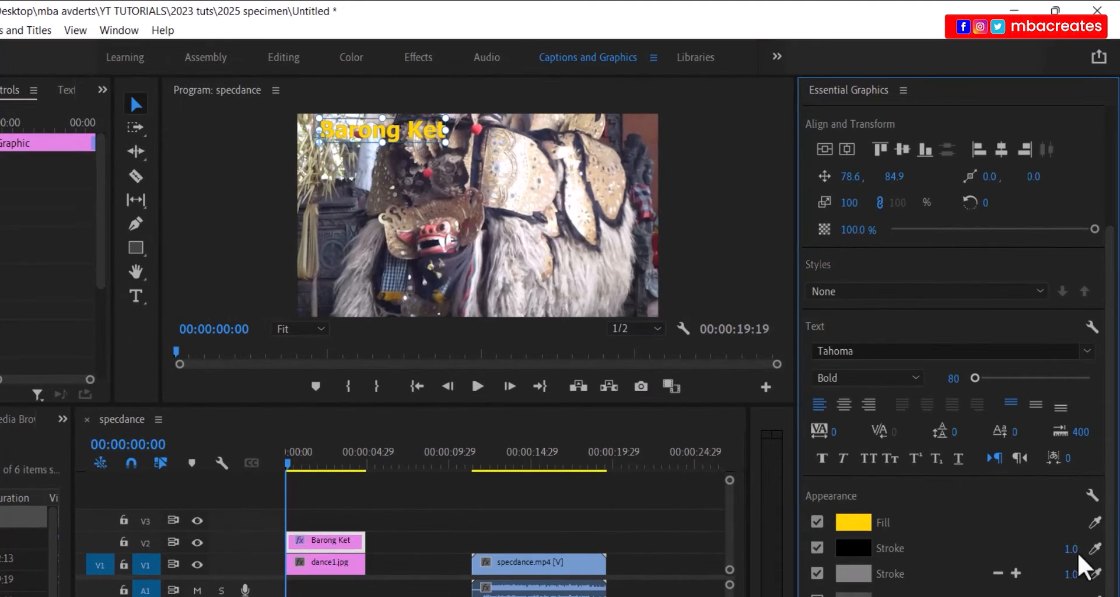
{"action": "left_click_drag", "start_coordinate": [1071, 549], "coordinate": [1097, 550]}
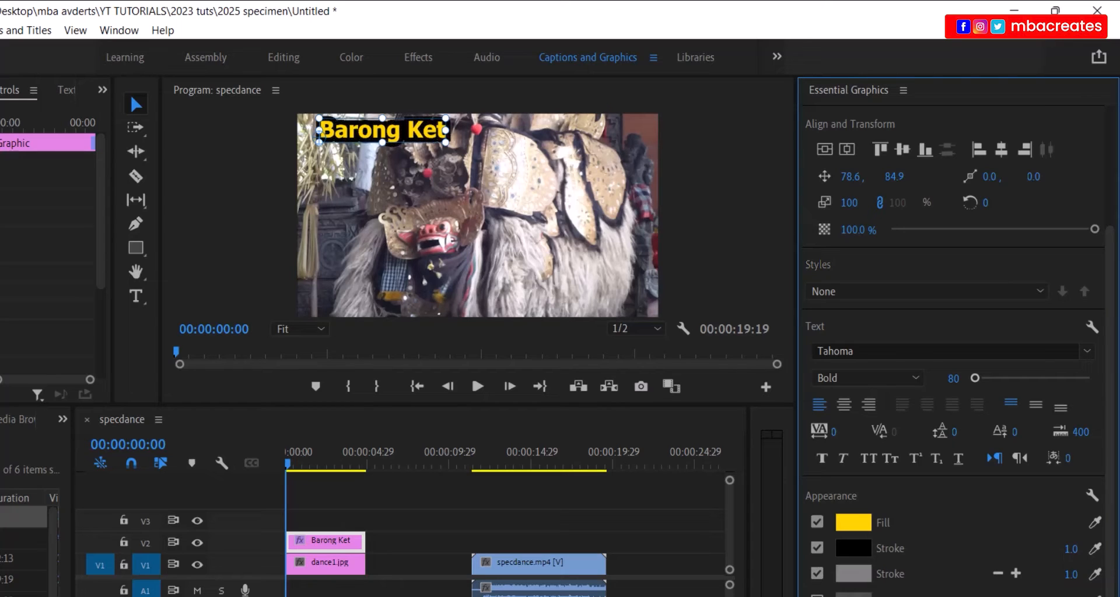
{"action": "left_click", "coordinate": [1069, 549]}
{"action": "type", "text": "3"}
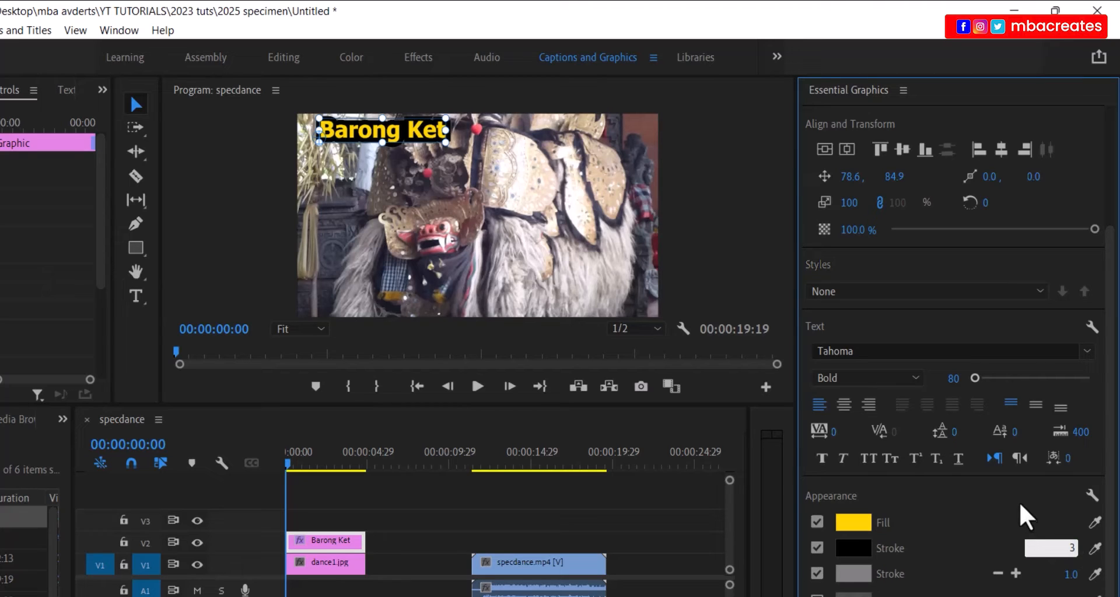
{"action": "key", "text": "Return"}
{"action": "left_click", "coordinate": [1065, 549]}
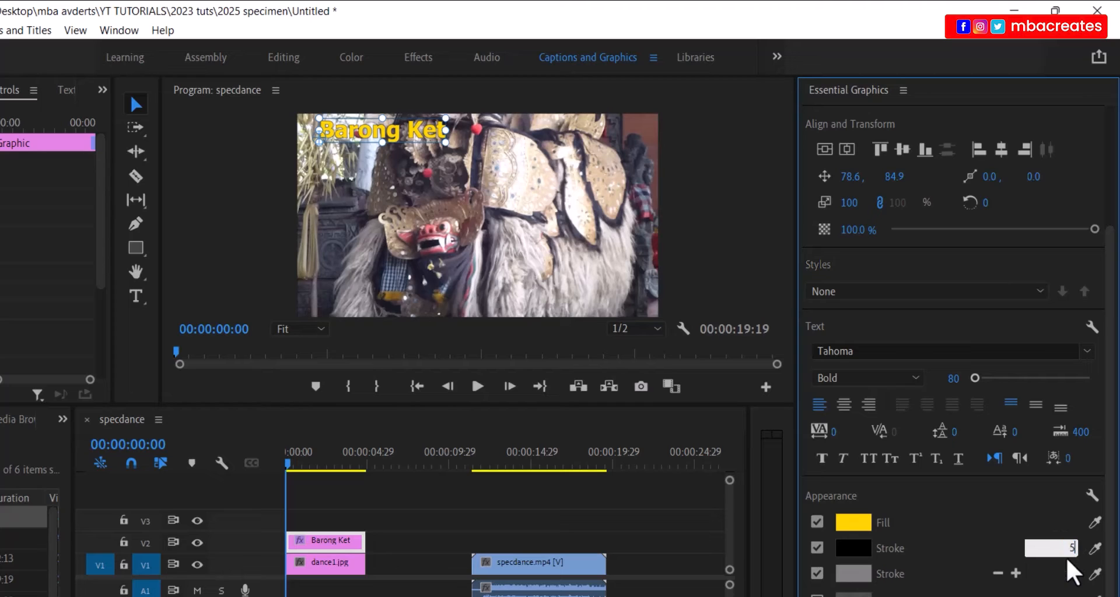
{"action": "type", "text": "5"}
{"action": "key", "text": "Return"}
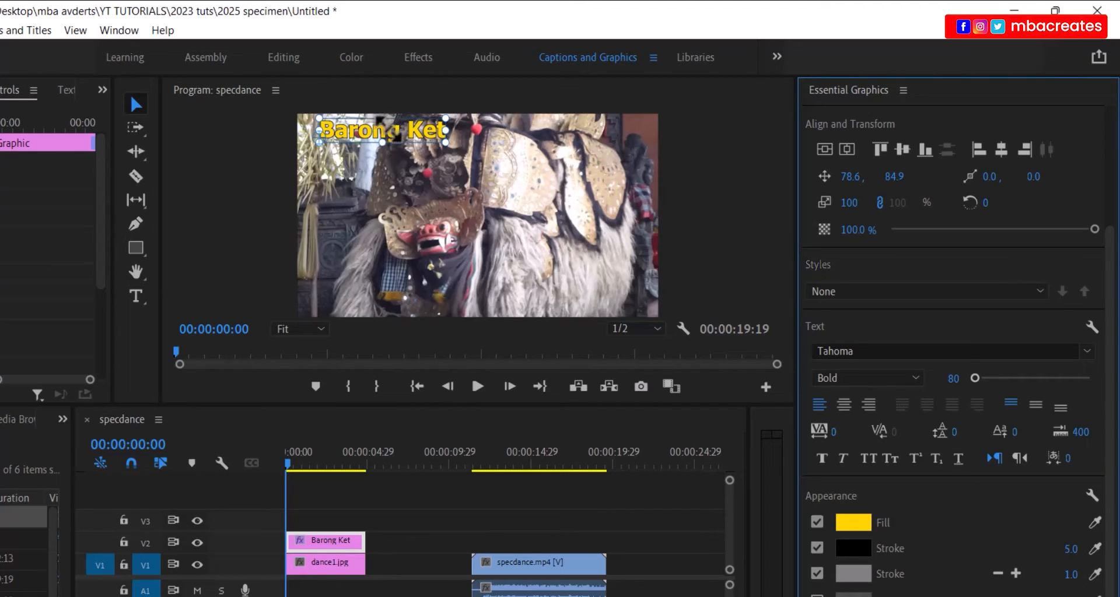
{"action": "left_click_drag", "start_coordinate": [374, 133], "coordinate": [365, 139]}
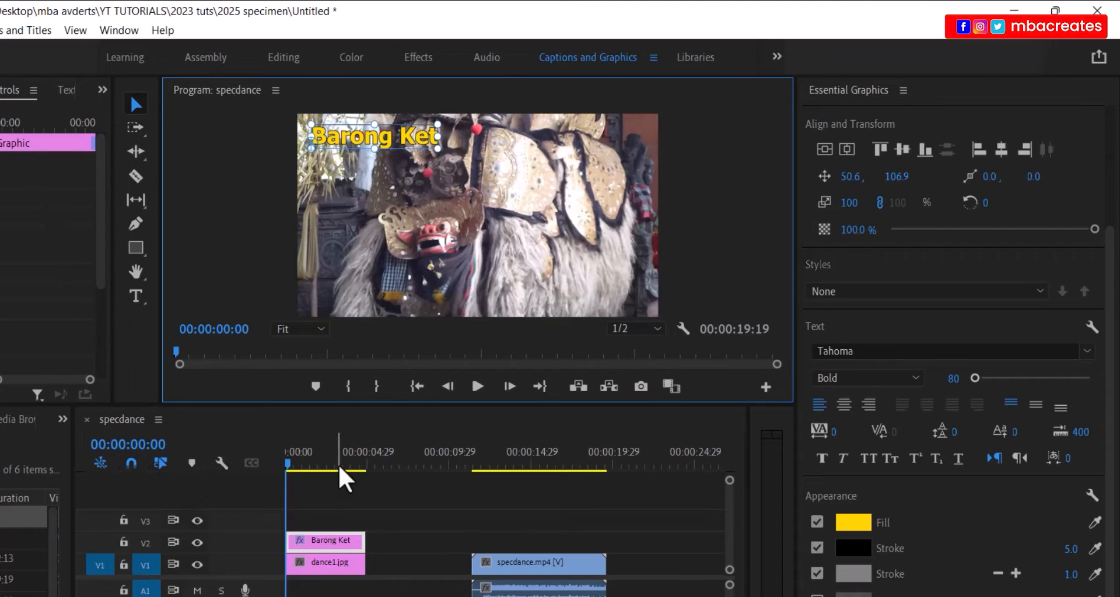
- Jump the playhead to 00:00:04:00 and deselect the Barong Ket clip
{"action": "left_click", "coordinate": [149, 448]}
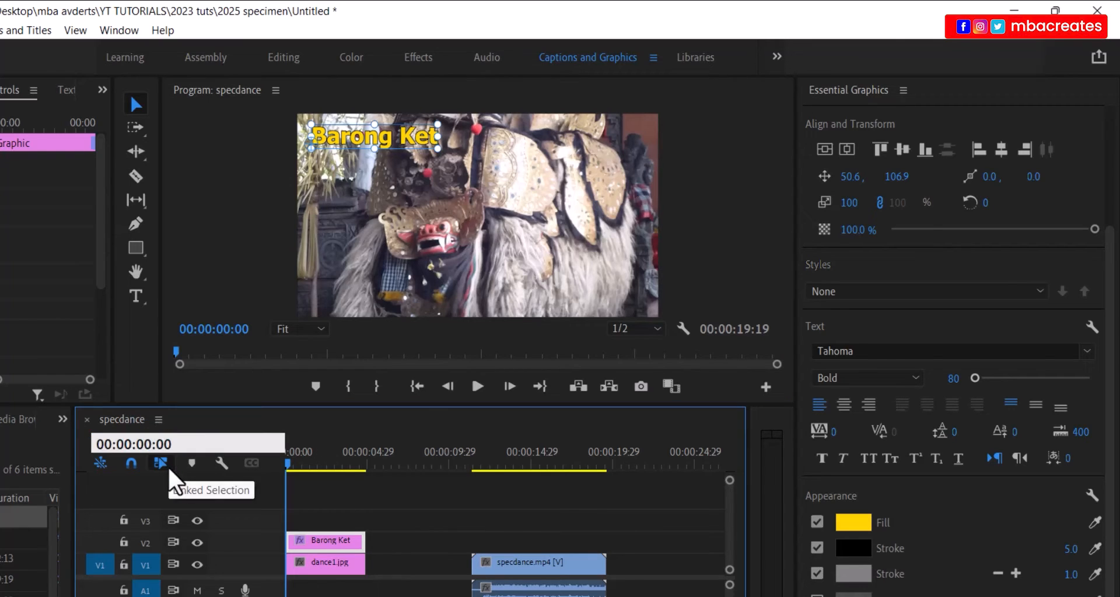
{"action": "key", "text": "Return"}
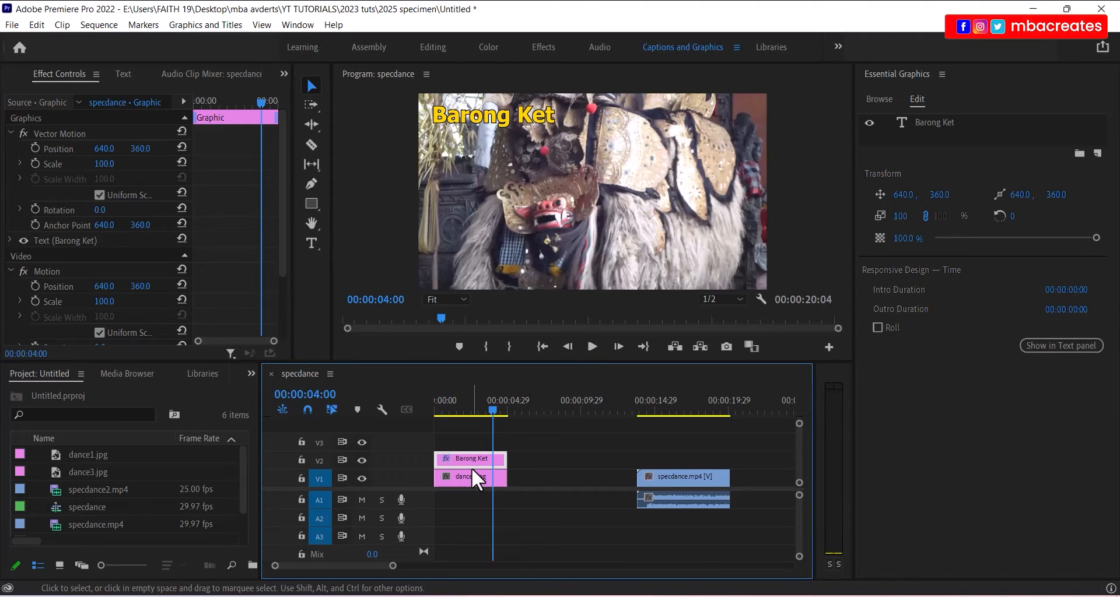
{"action": "left_click", "coordinate": [557, 532]}
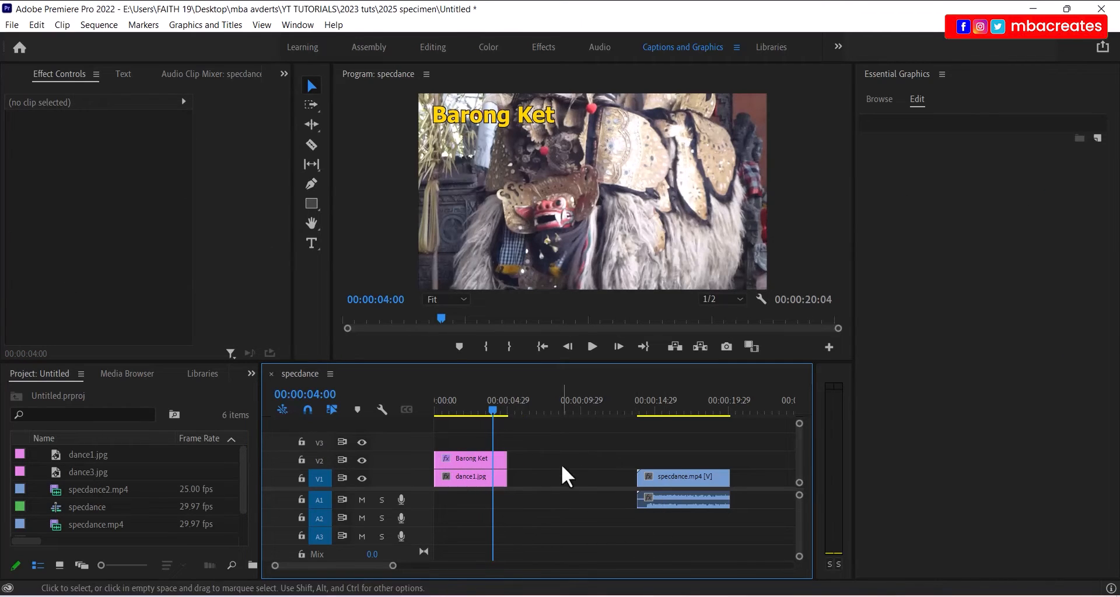
- Start a text box low in the frame and type 'Traditional Balinese Dance'
{"action": "left_click", "coordinate": [312, 243]}
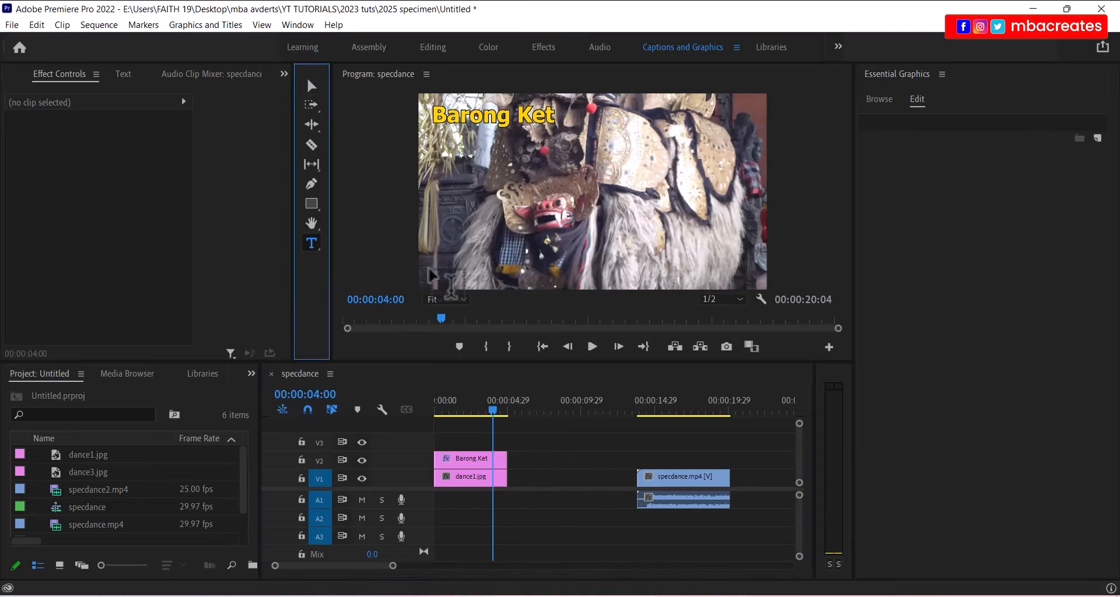
{"action": "left_click", "coordinate": [449, 262]}
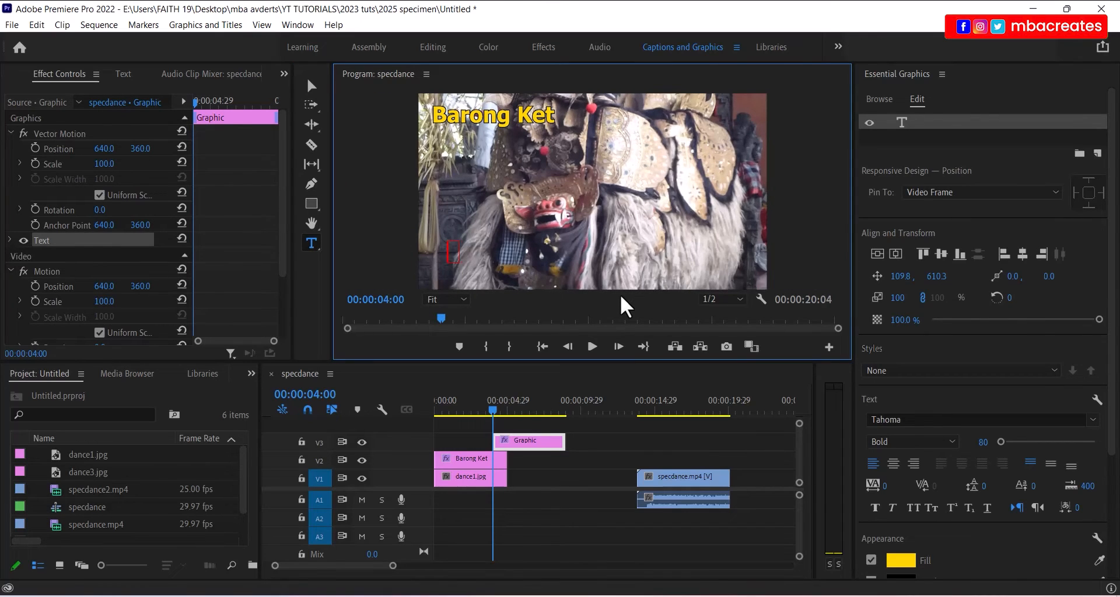
{"action": "type", "text": "Trad"}
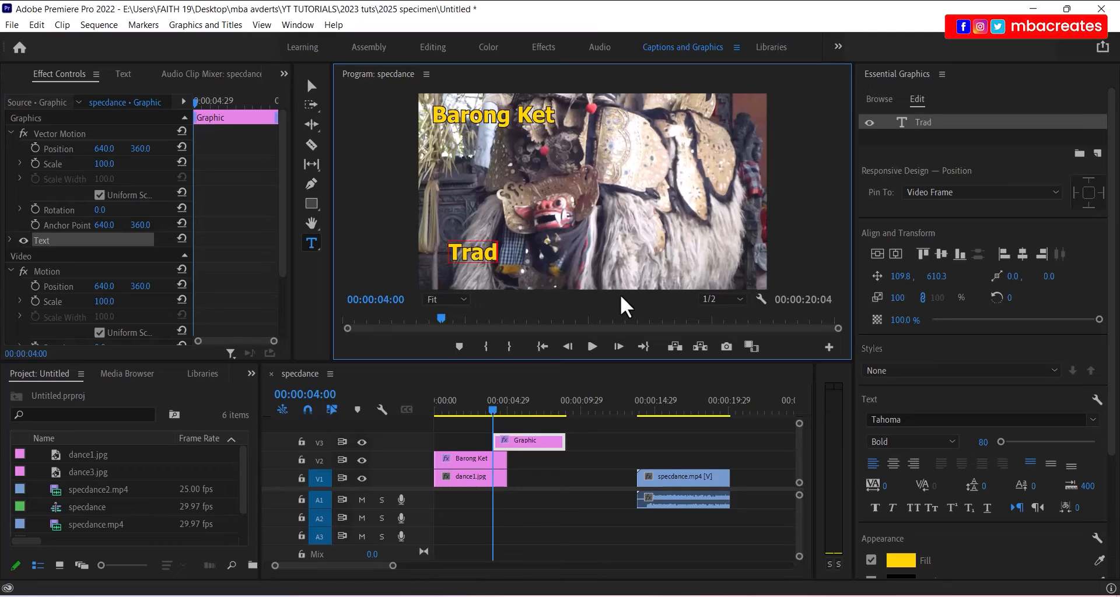
{"action": "type", "text": "itional"}
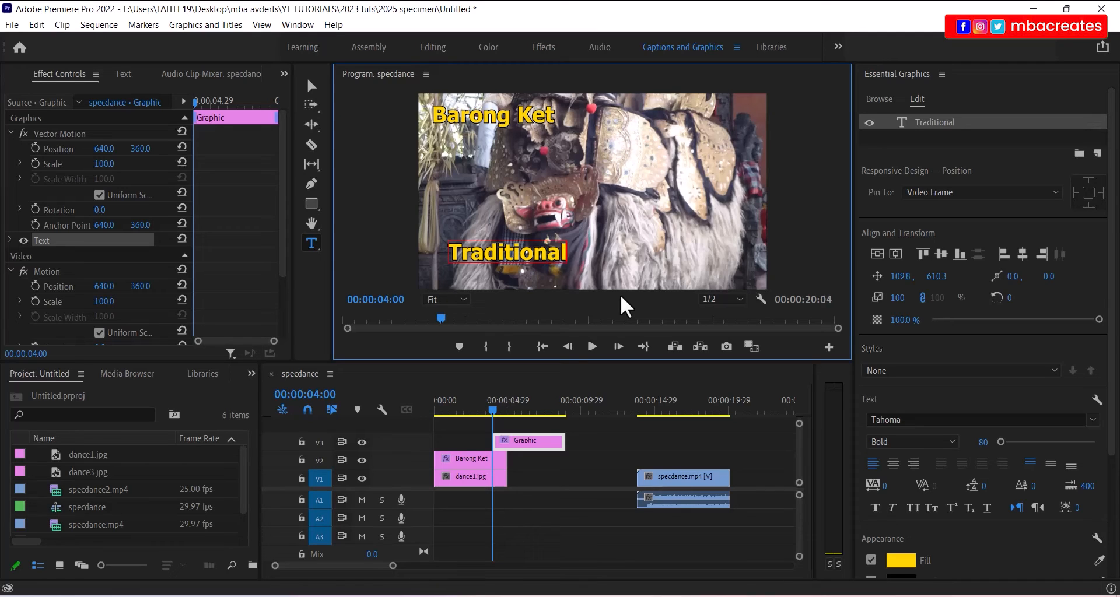
{"action": "type", "text": " Balinese"}
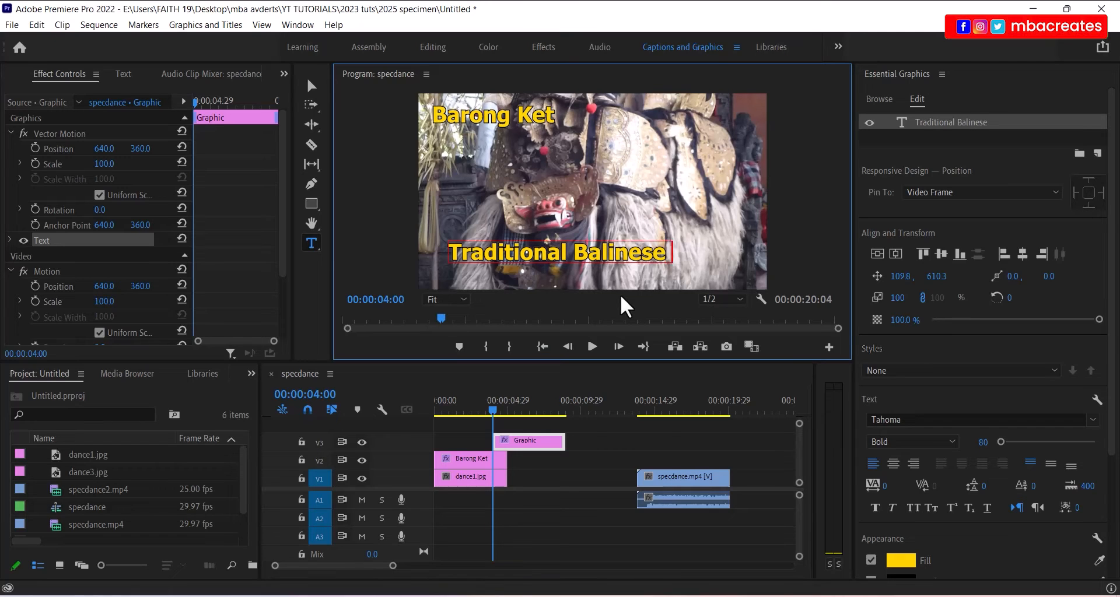
{"action": "type", "text": " Dance"}
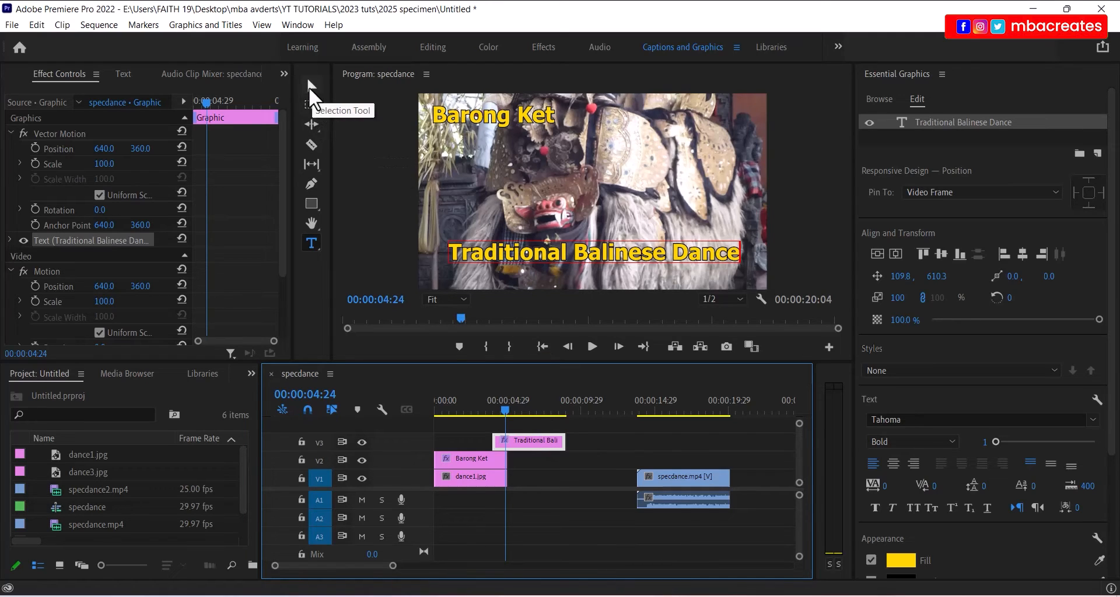
- Set the subtitle's font size to 50 and move it to the frame's lower right
{"action": "left_click", "coordinate": [309, 85]}
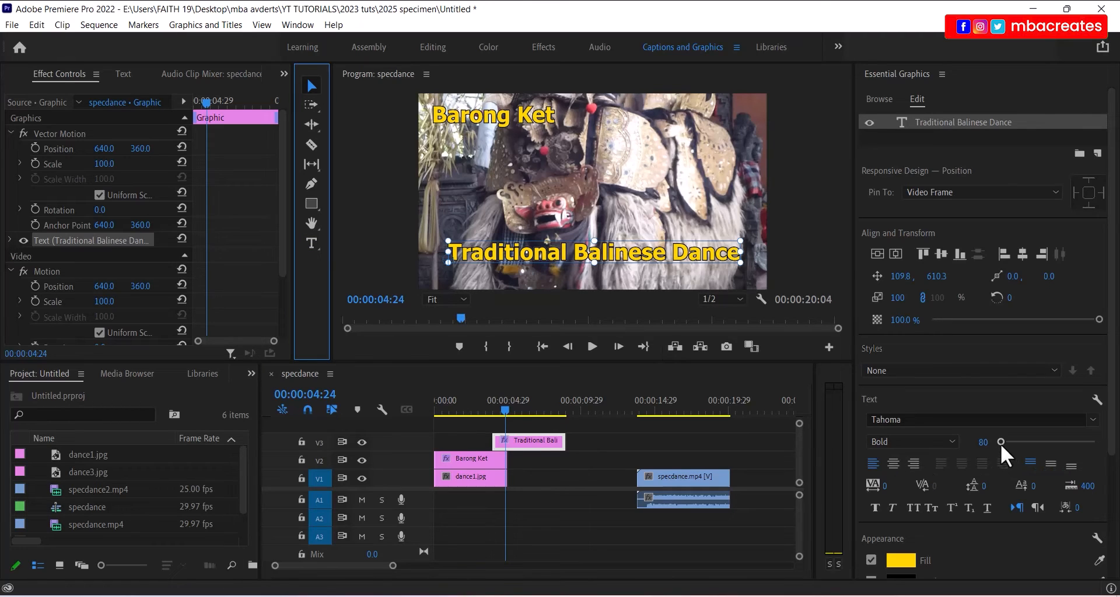
{"action": "left_click_drag", "start_coordinate": [997, 443], "coordinate": [997, 443]}
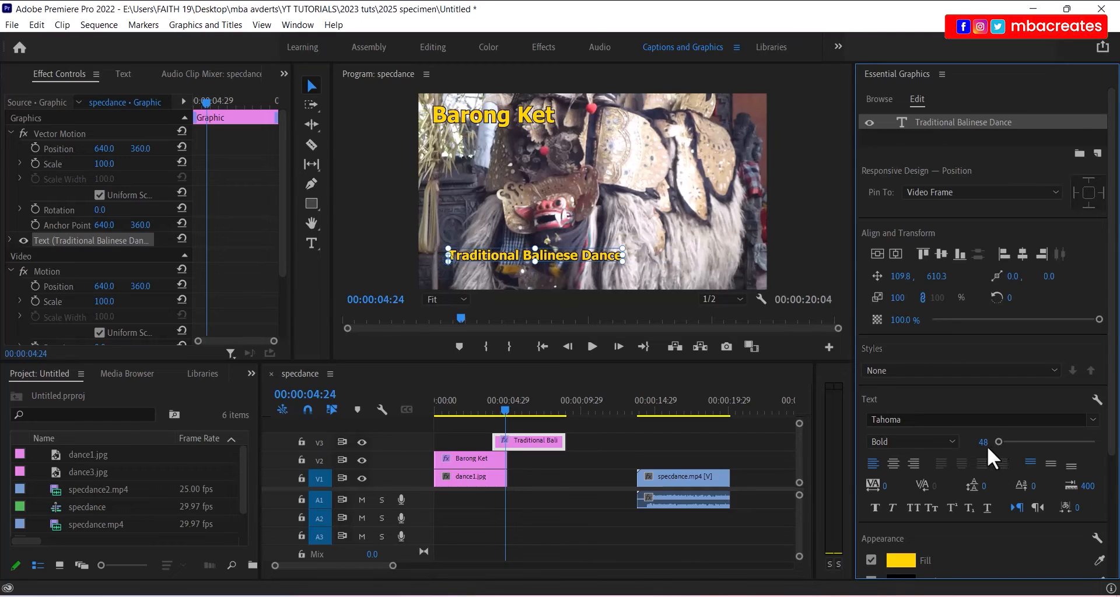
{"action": "left_click", "coordinate": [984, 444]}
{"action": "type", "text": "50"}
{"action": "key", "text": "Return"}
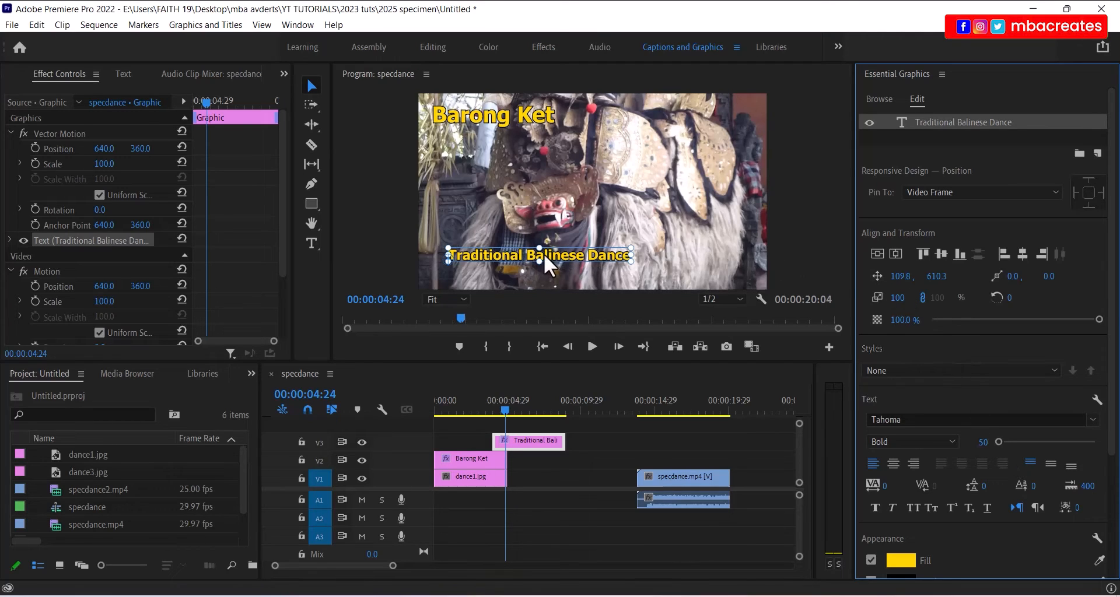
{"action": "left_click_drag", "start_coordinate": [543, 253], "coordinate": [663, 270]}
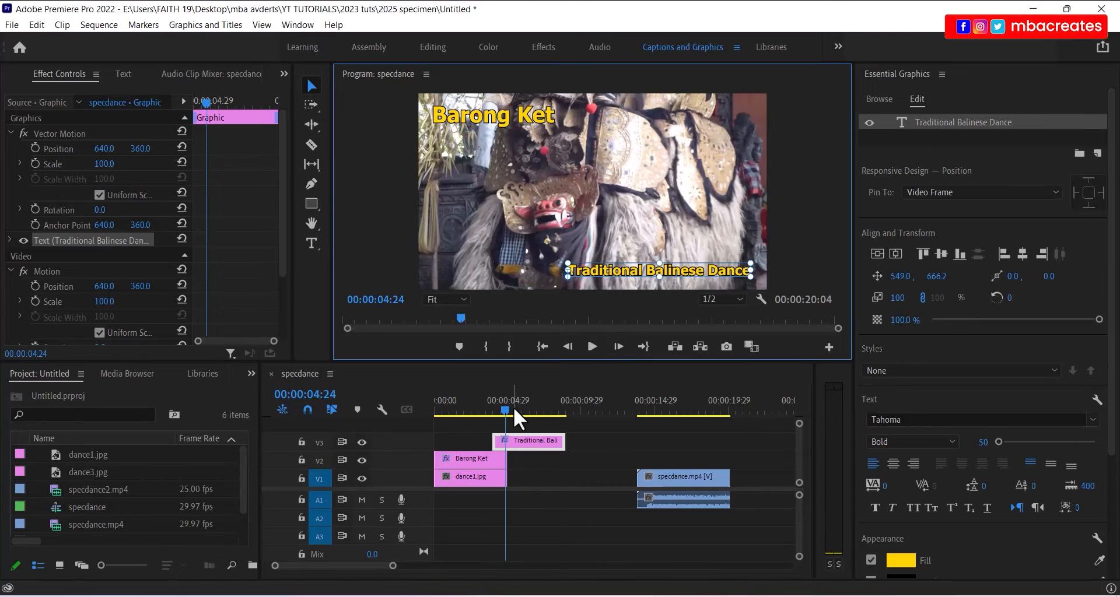
{"action": "mouse_move", "coordinate": [506, 407]}
{"action": "left_mouse_down"}
{"action": "mouse_move", "coordinate": [432, 411]}
{"action": "mouse_move", "coordinate": [510, 413]}
{"action": "left_mouse_up"}
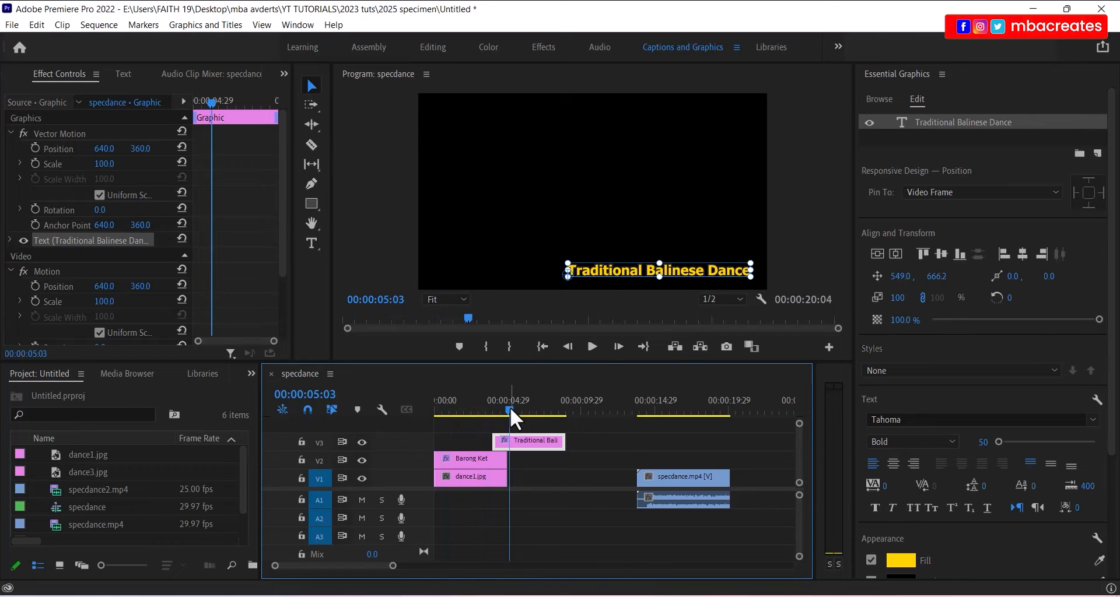
- Set the playhead timecode to 00:00:08:20 and deselect the subtitle clip
{"action": "left_click", "coordinate": [508, 406]}
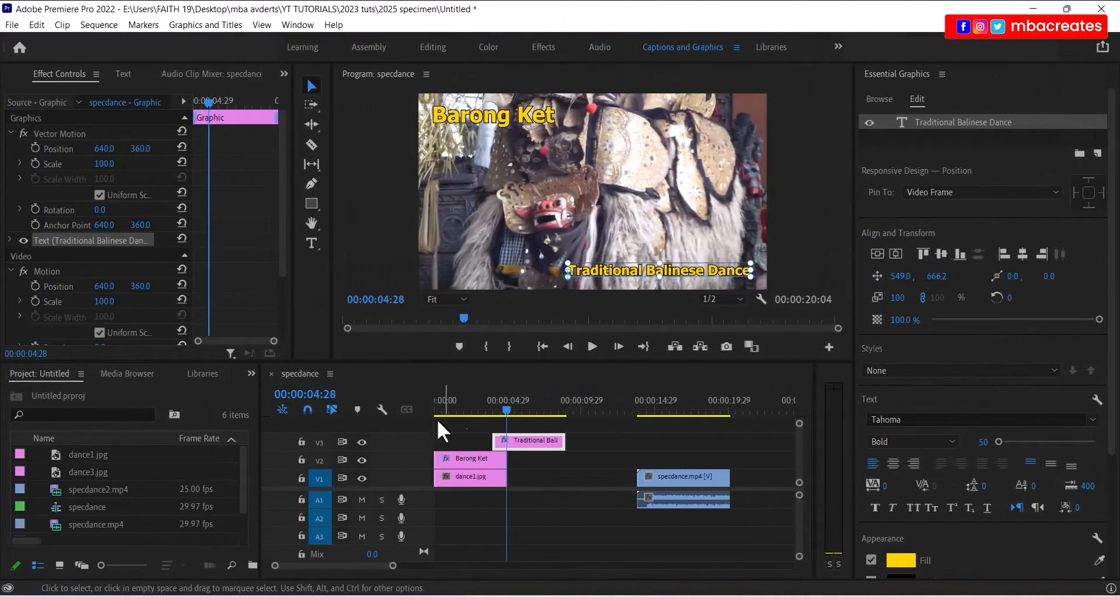
{"action": "left_click", "coordinate": [326, 394]}
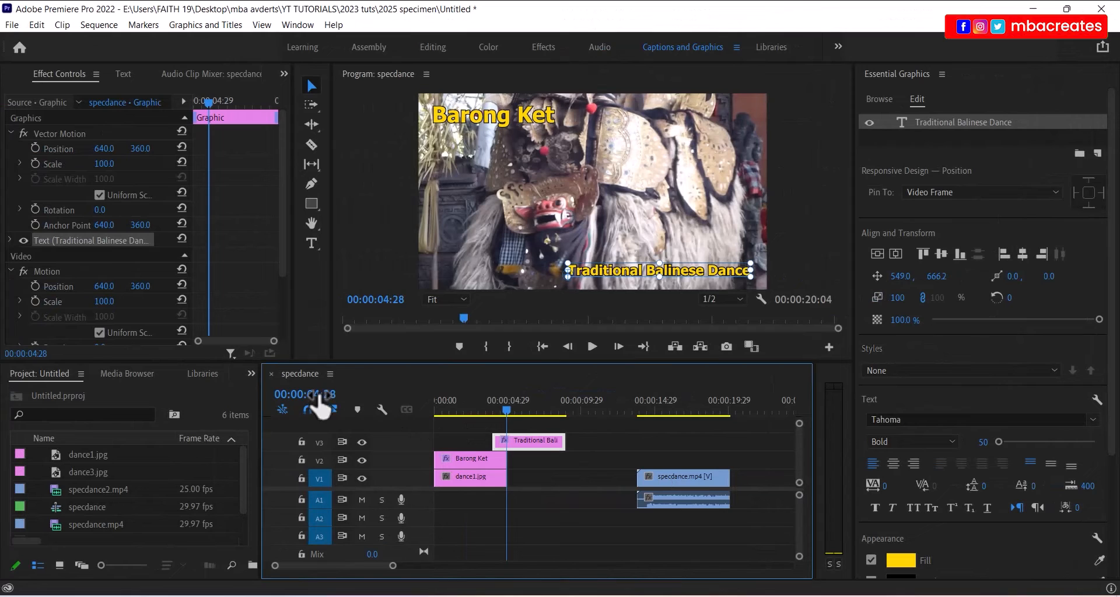
{"action": "left_click", "coordinate": [326, 394]}
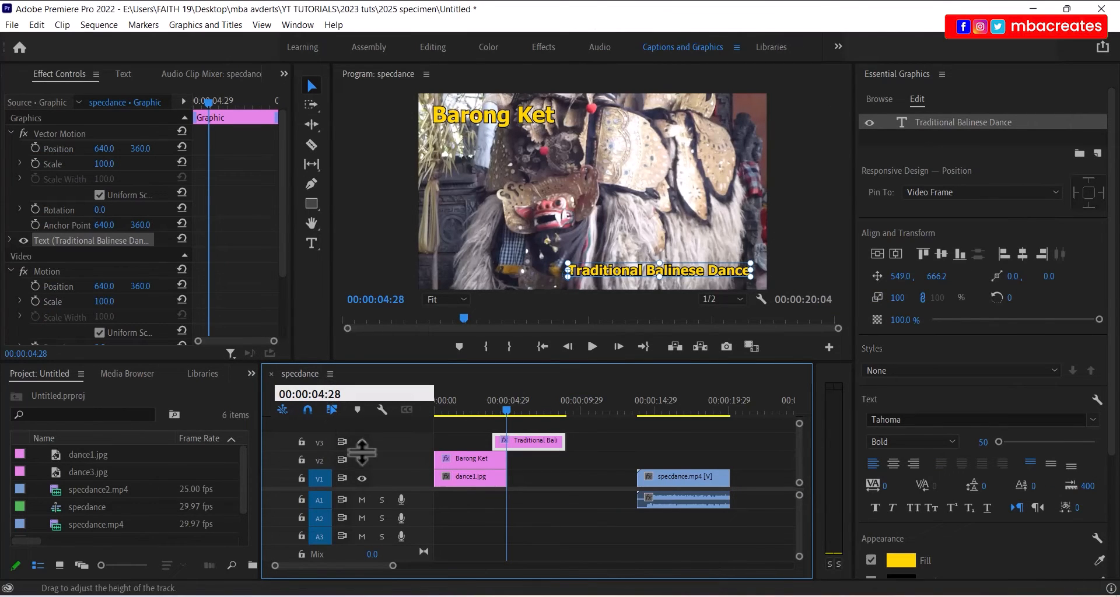
{"action": "key", "text": "BackSpace"}
{"action": "type", "text": "8:2"}
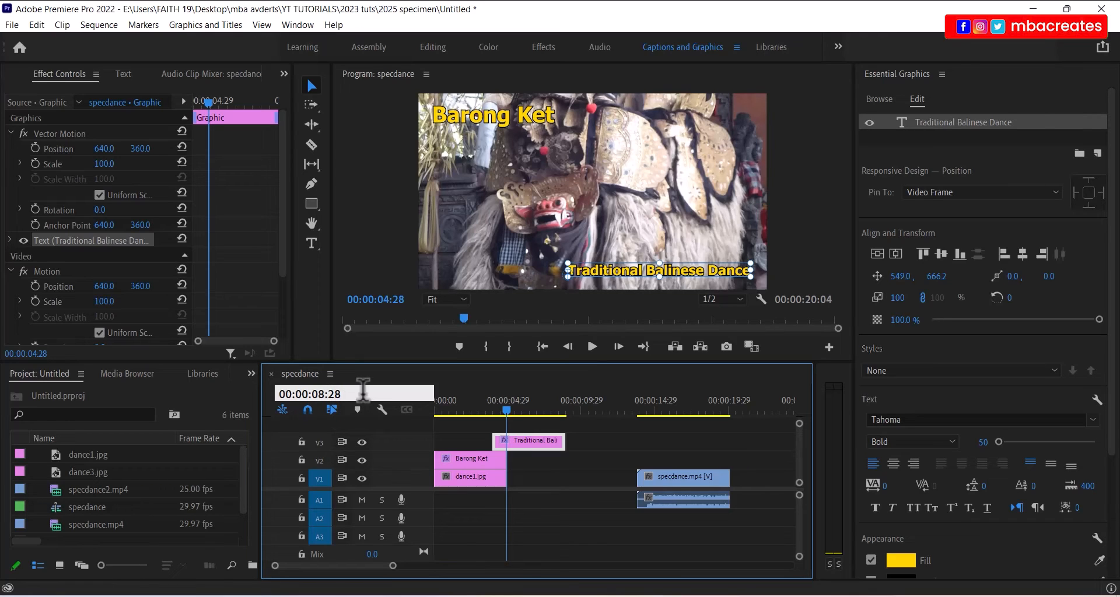
{"action": "type", "text": "0"}
{"action": "key", "text": "Return"}
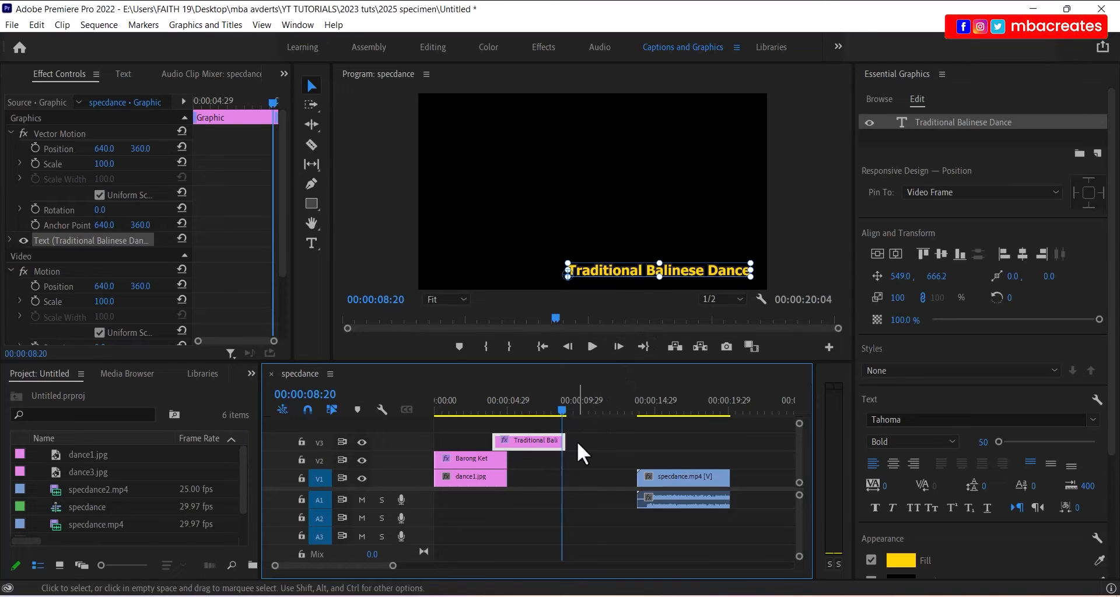
{"action": "left_click", "coordinate": [507, 508]}
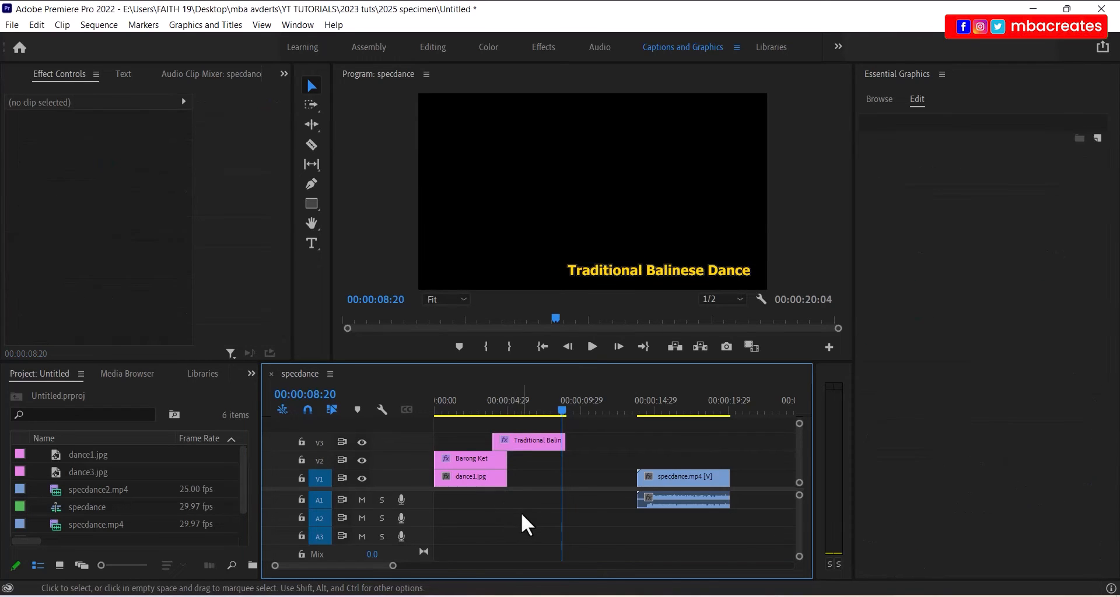
- Make the Barong Ket title, dance1.jpg and subtitle end at 00:00:08:20, then select specdance.mp4
{"action": "left_click_drag", "start_coordinate": [520, 511], "coordinate": [561, 473]}
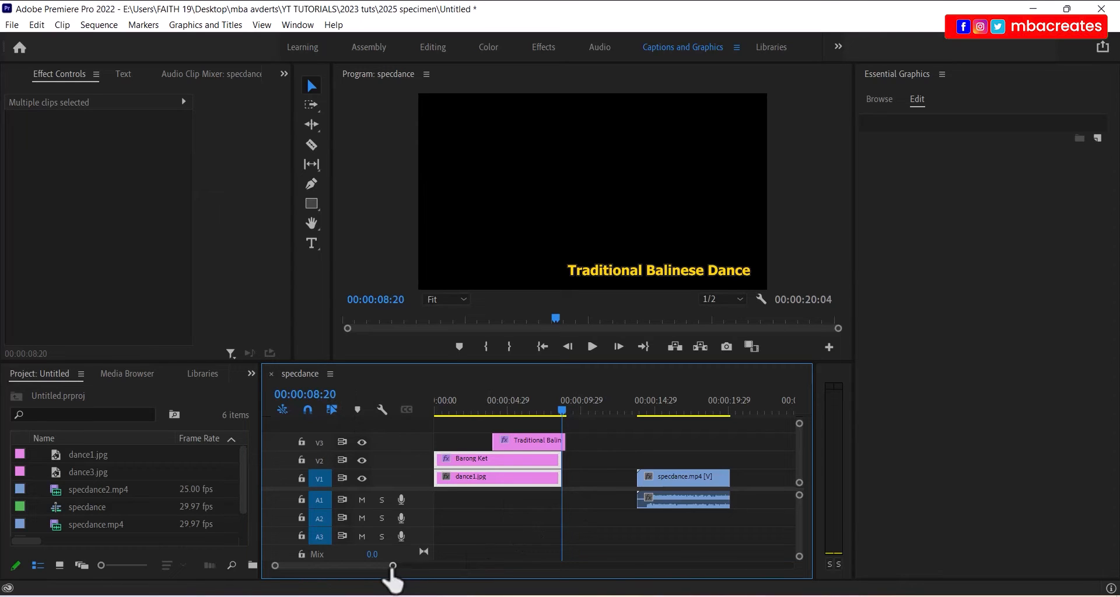
{"action": "left_click_drag", "start_coordinate": [394, 566], "coordinate": [380, 568]}
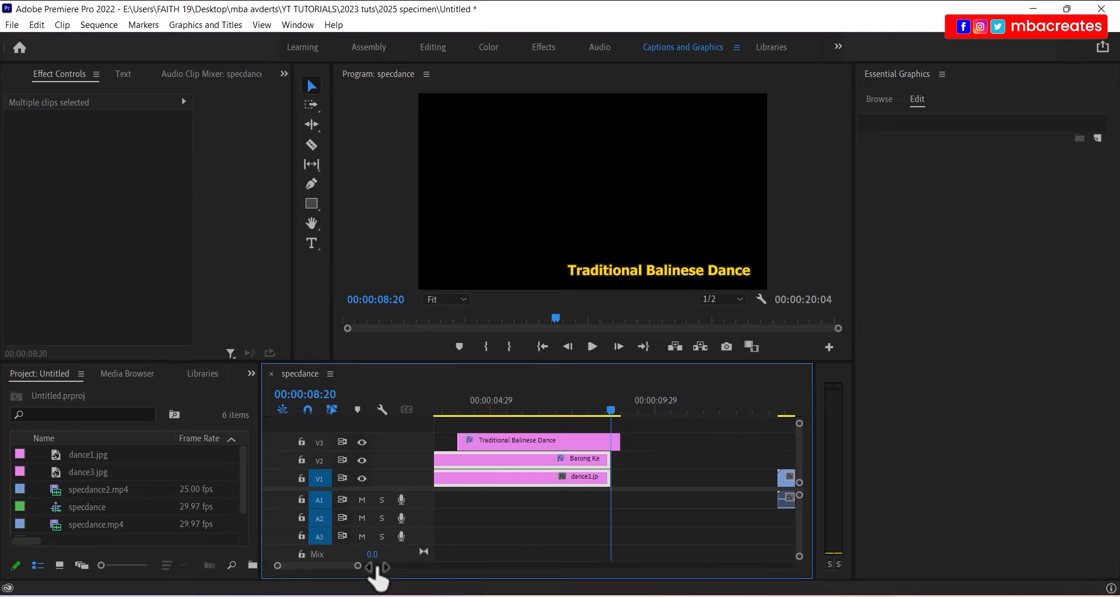
{"action": "left_click", "coordinate": [597, 441]}
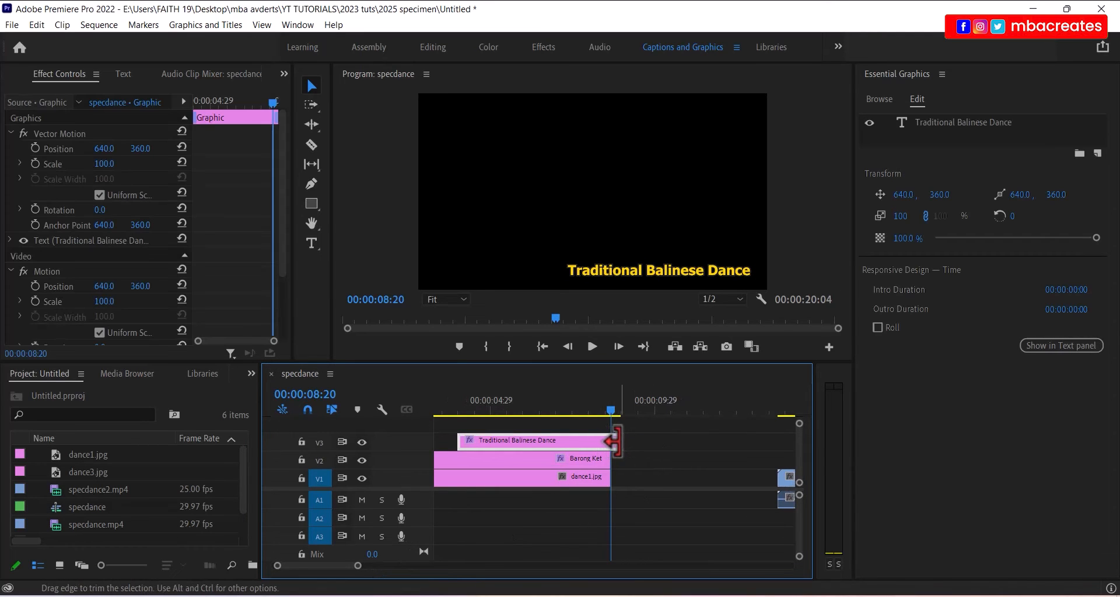
{"action": "left_click_drag", "start_coordinate": [614, 442], "coordinate": [609, 443]}
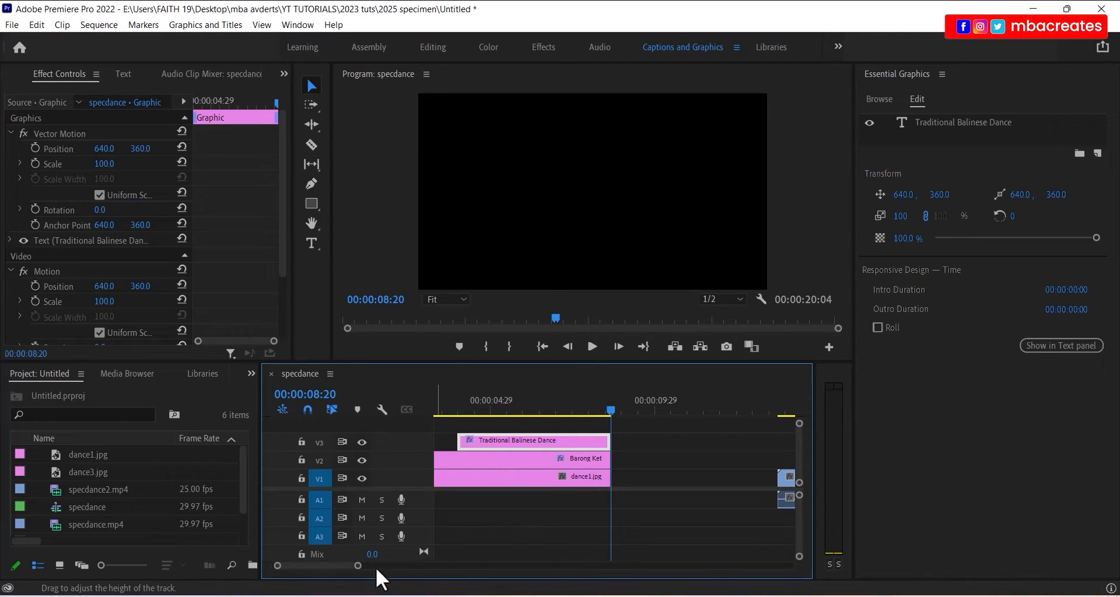
{"action": "left_click_drag", "start_coordinate": [358, 565], "coordinate": [379, 565]}
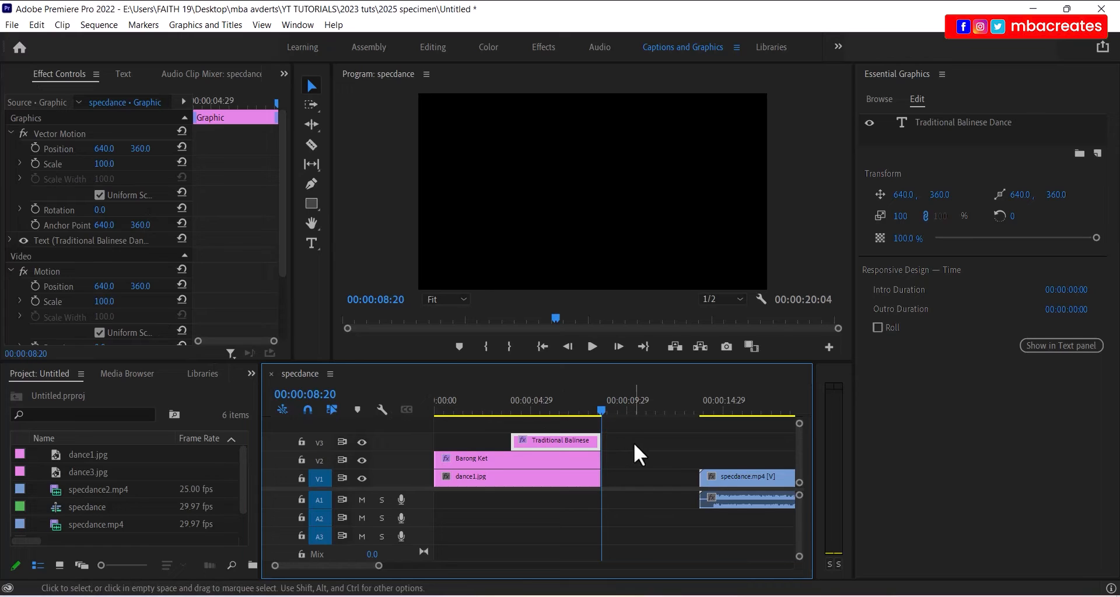
{"action": "left_click_drag", "start_coordinate": [673, 445], "coordinate": [677, 484]}
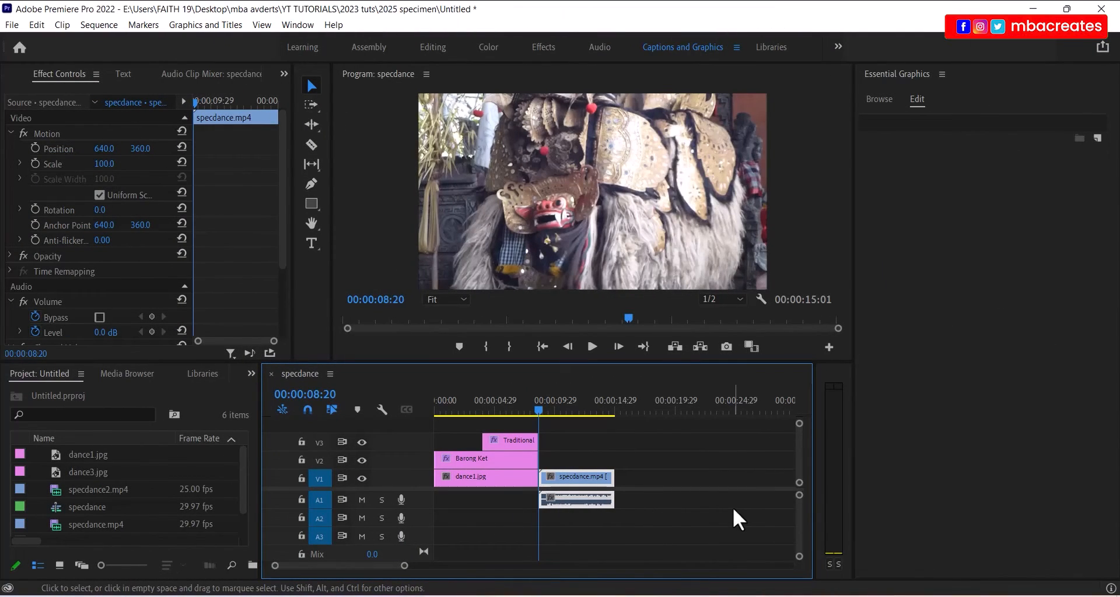
- Try placing dance3.jpg after the clips, then undo the misplaced drop
{"action": "left_click", "coordinate": [91, 476]}
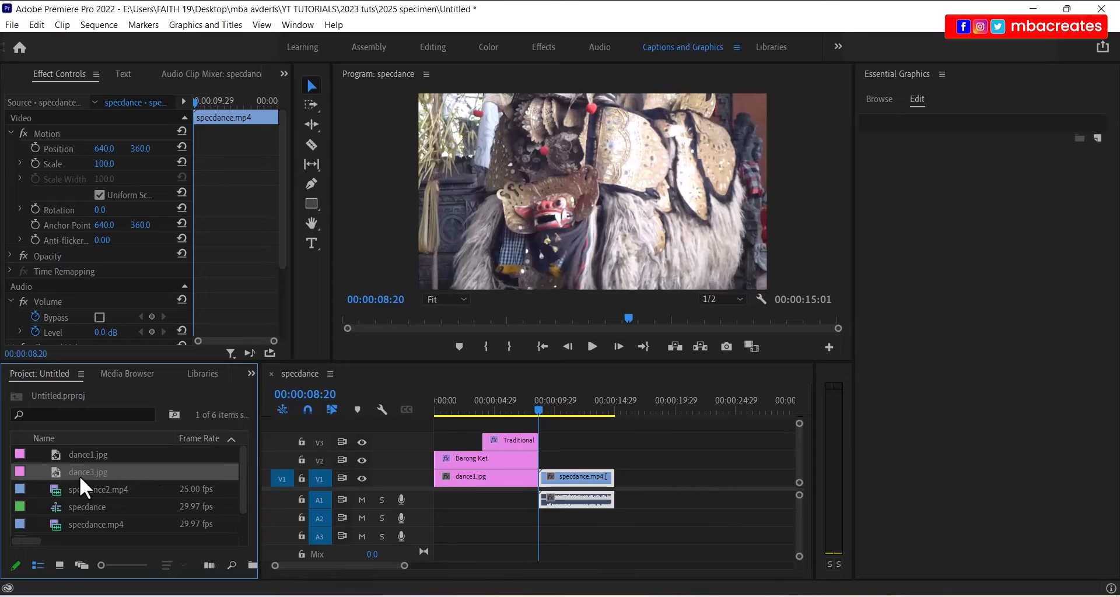
{"action": "left_click_drag", "start_coordinate": [469, 506], "coordinate": [668, 488]}
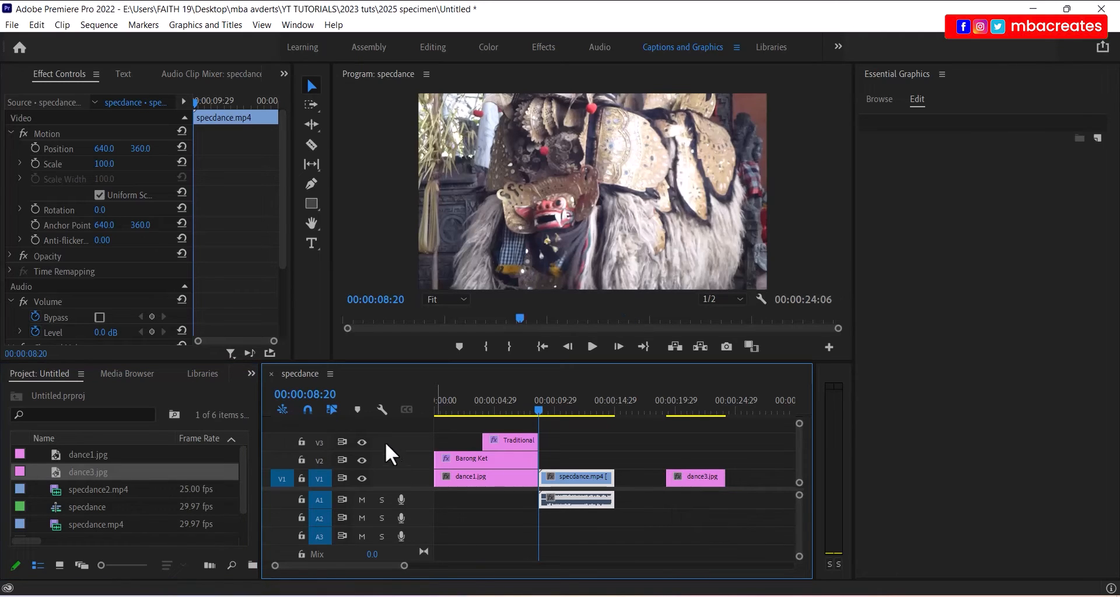
{"action": "key", "text": "ctrl+z"}
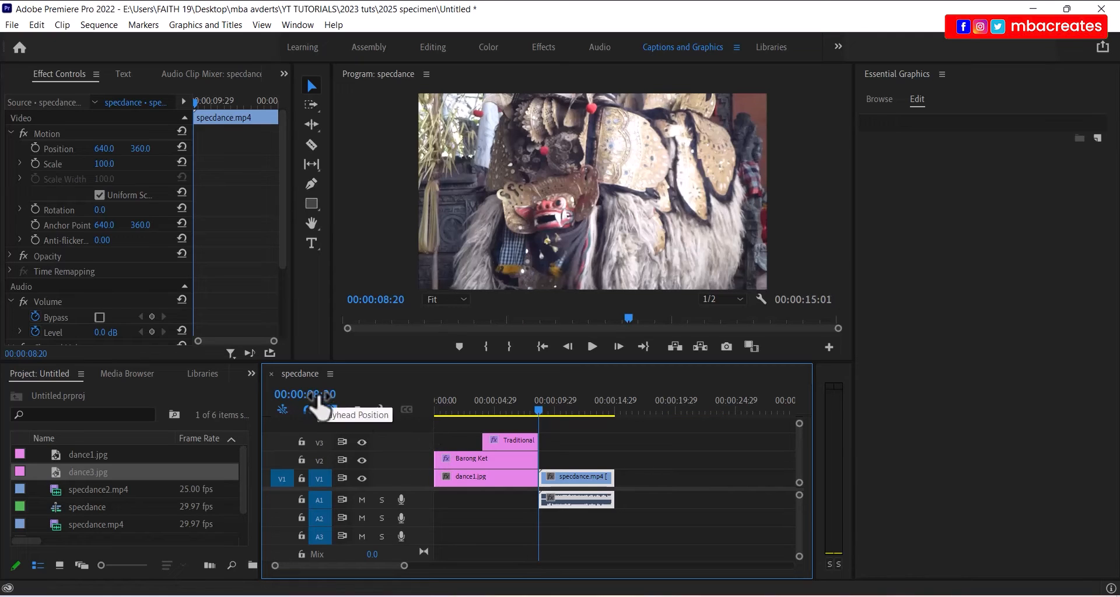
- Set the playhead timecode to 00:00:15:00
{"action": "left_click", "coordinate": [318, 401]}
{"action": "left_click", "coordinate": [330, 402]}
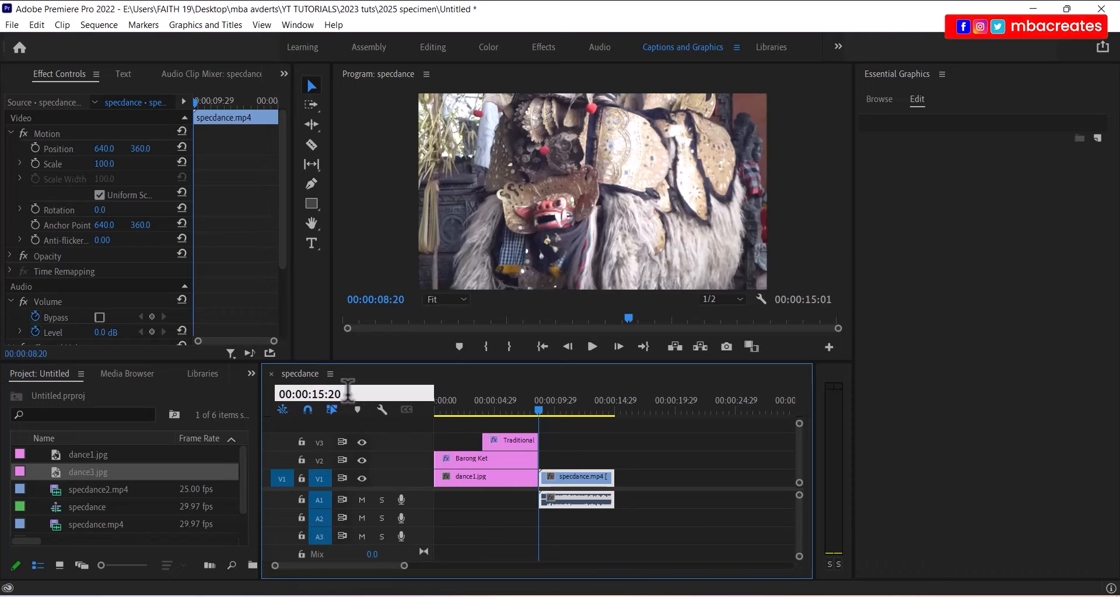
{"action": "key", "text": "BackSpace"}
{"action": "key", "text": "BackSpace"}
{"action": "type", "text": "00"}
{"action": "key", "text": "Return"}
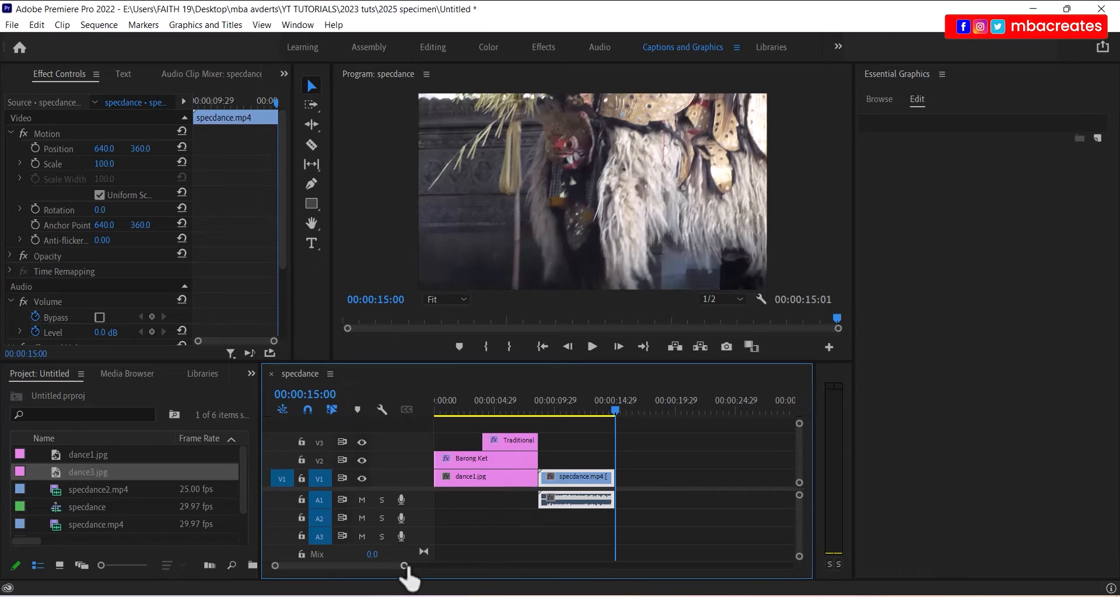
- Place dance3.jpg on V1 and specvoice.mp3 on A1, both starting at 00:00:15:00
{"action": "left_click_drag", "start_coordinate": [405, 569], "coordinate": [411, 572]}
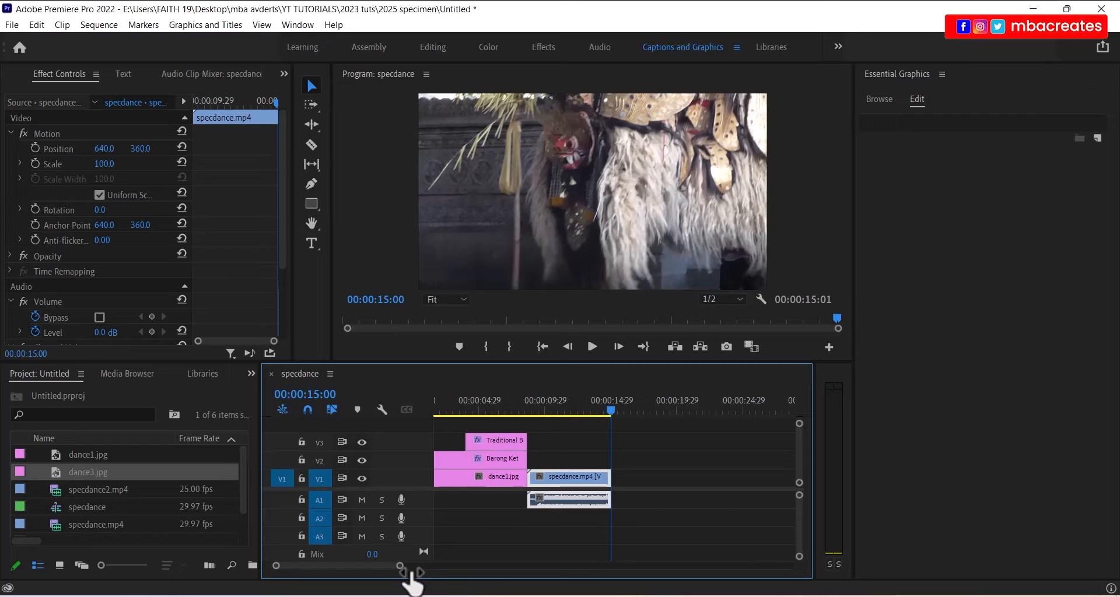
{"action": "left_click_drag", "start_coordinate": [57, 472], "coordinate": [616, 496]}
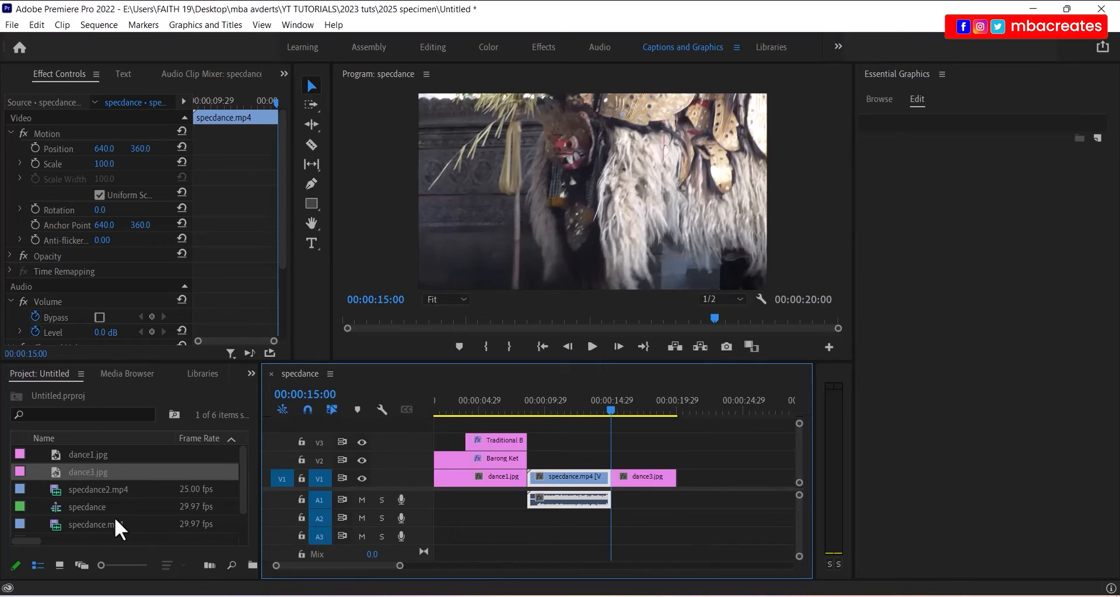
{"action": "scroll", "coordinate": [115, 517], "scroll_direction": "down", "scroll_amount": 1}
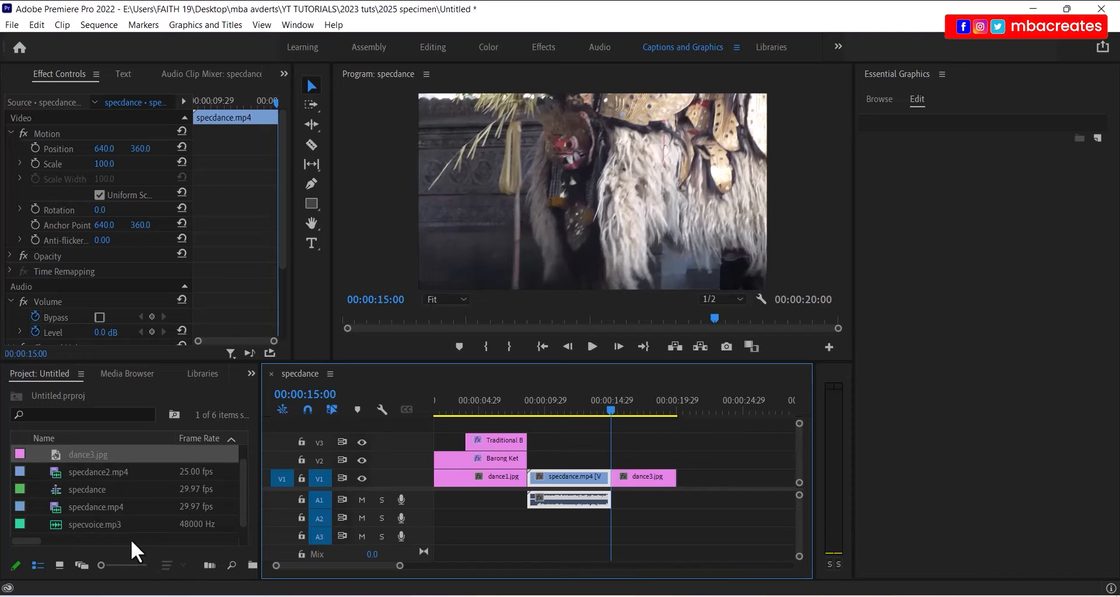
{"action": "left_click", "coordinate": [84, 527]}
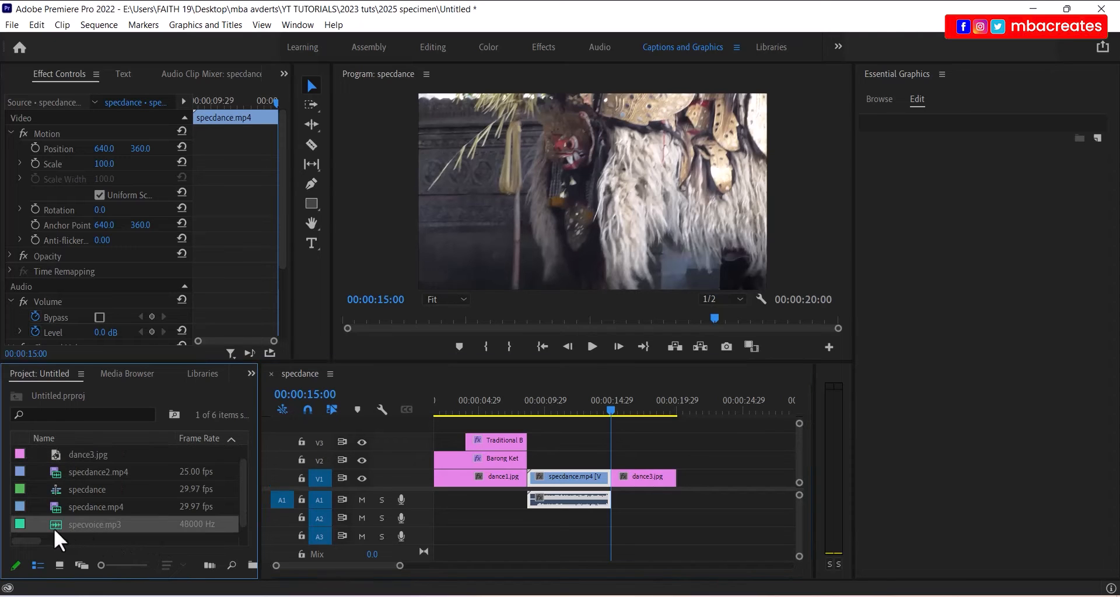
{"action": "left_click_drag", "start_coordinate": [54, 527], "coordinate": [609, 506]}
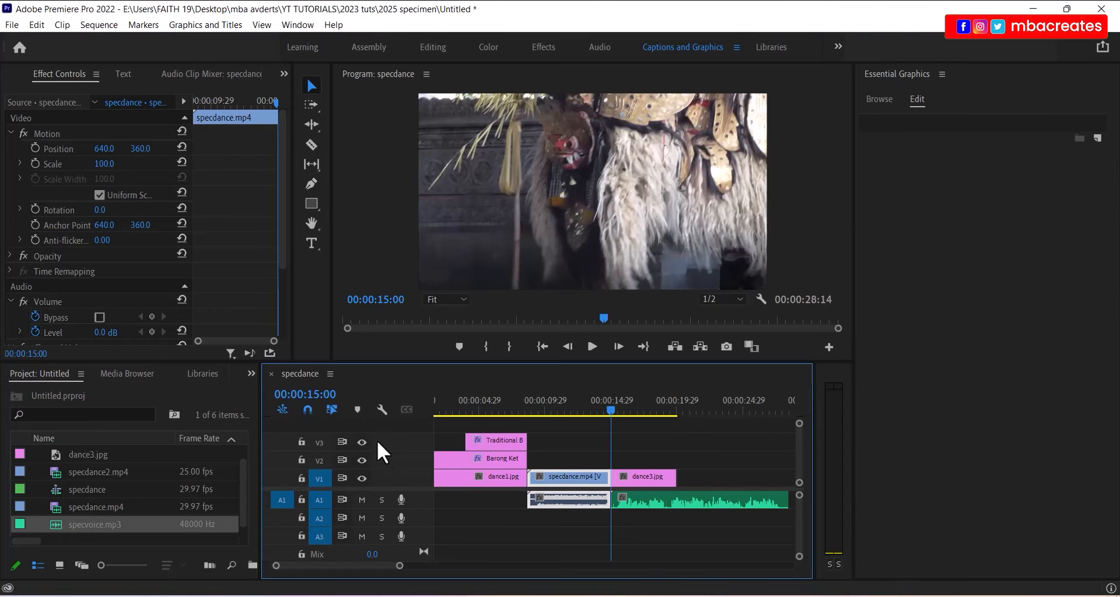
- Change the playhead timecode from 15 to 28 seconds (00:00:28:00)
{"action": "left_click", "coordinate": [315, 395]}
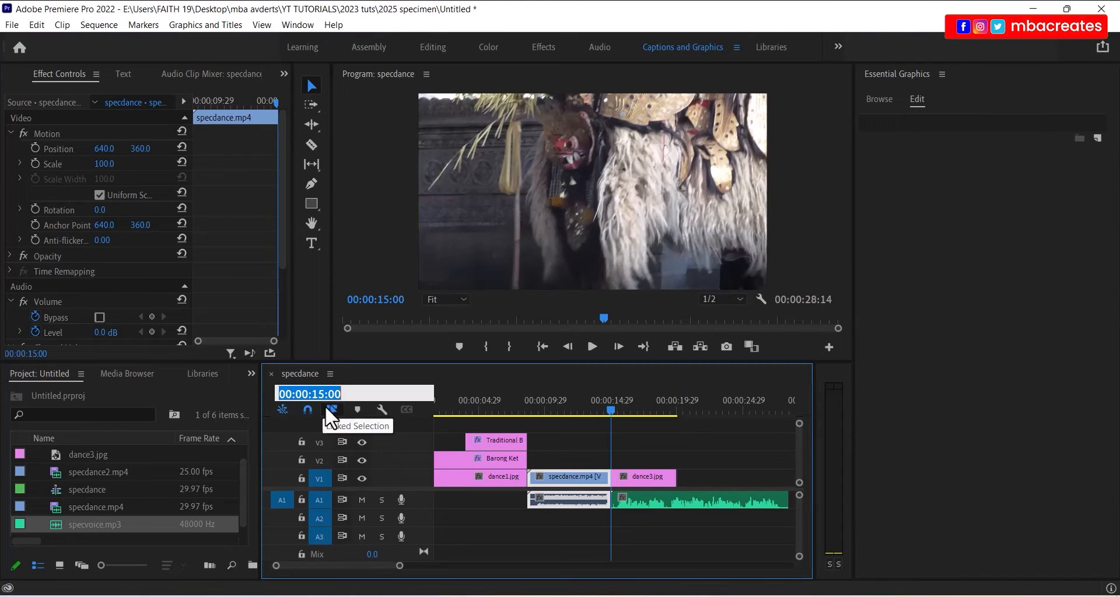
{"action": "left_click", "coordinate": [328, 394]}
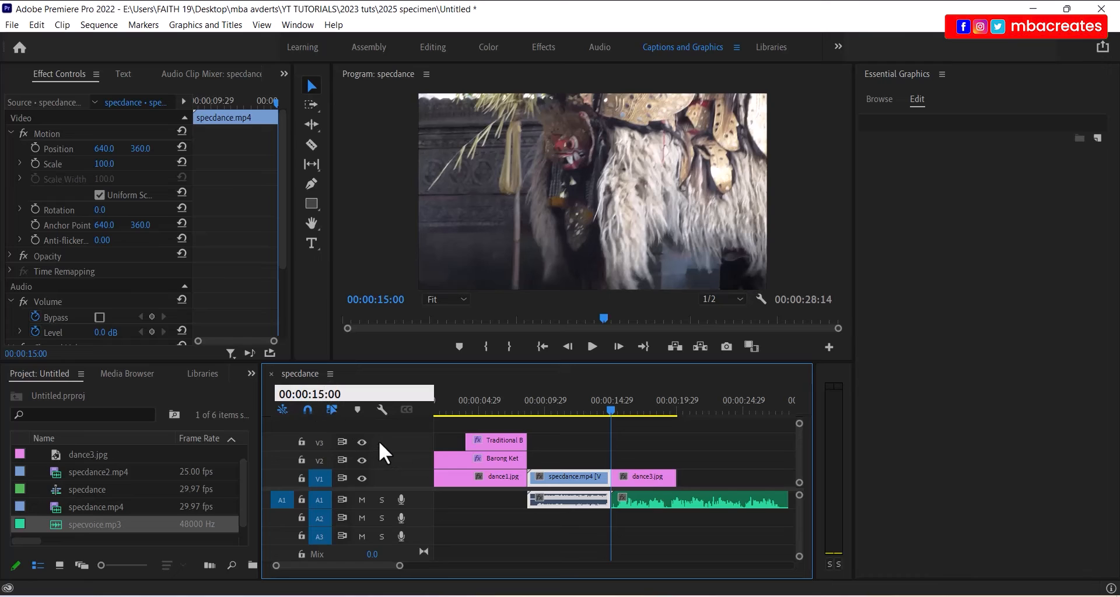
{"action": "key", "text": "BackSpace"}
{"action": "key", "text": "BackSpace"}
{"action": "type", "text": "28"}
{"action": "key", "text": "Return"}
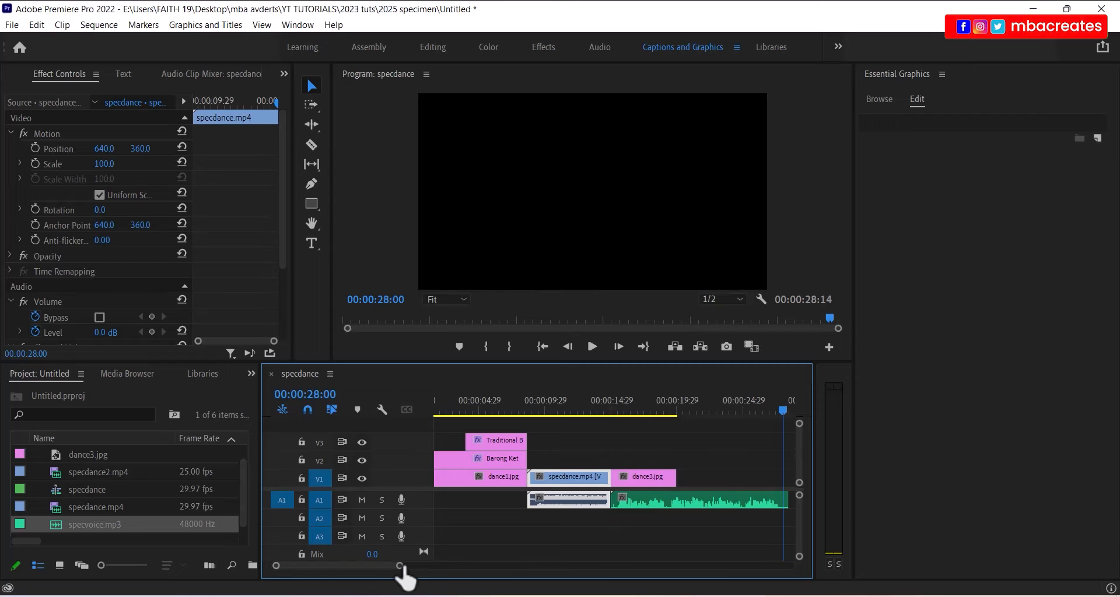
- Stretch dance3.jpg to end at 28 seconds and drop specdance2.mp4 onto V1 after it
{"action": "left_click_drag", "start_coordinate": [414, 567], "coordinate": [424, 567]}
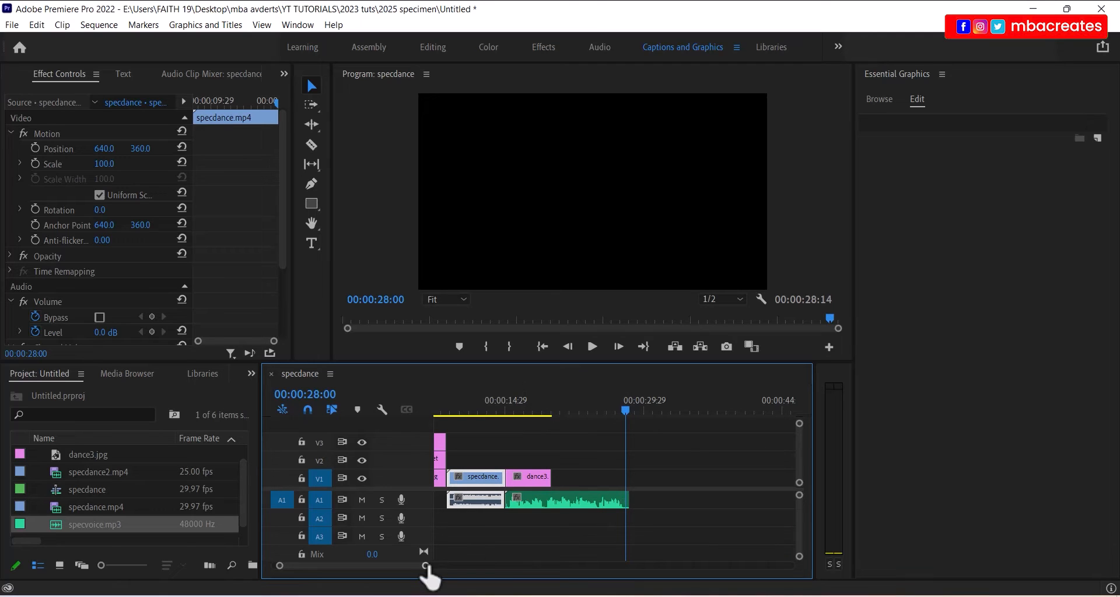
{"action": "left_click_drag", "start_coordinate": [427, 567], "coordinate": [403, 567]}
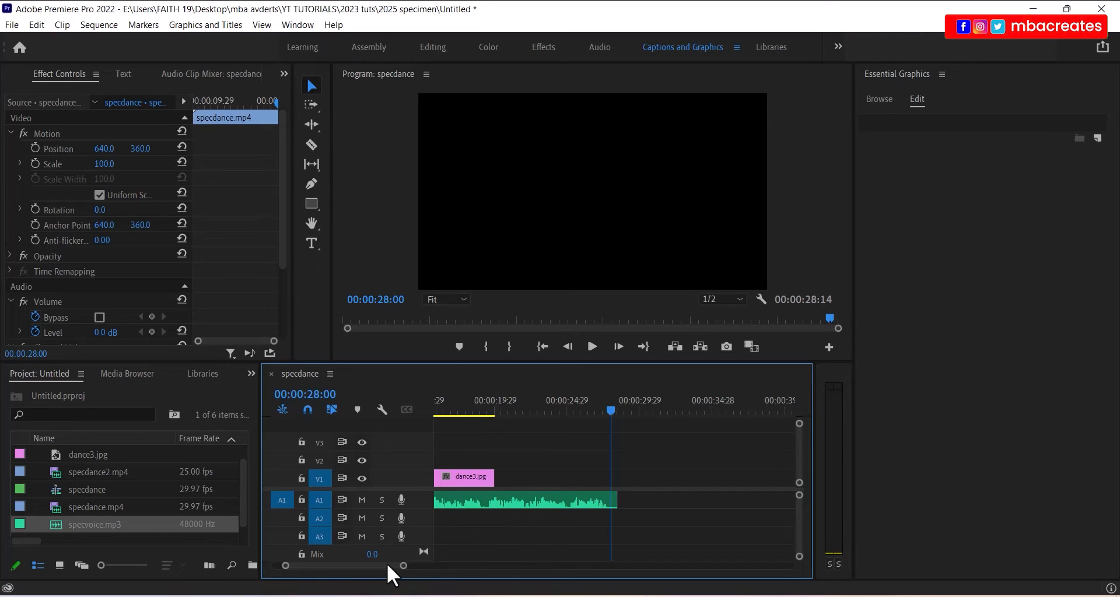
{"action": "scroll", "coordinate": [386, 564], "scroll_direction": "up", "scroll_amount": 3}
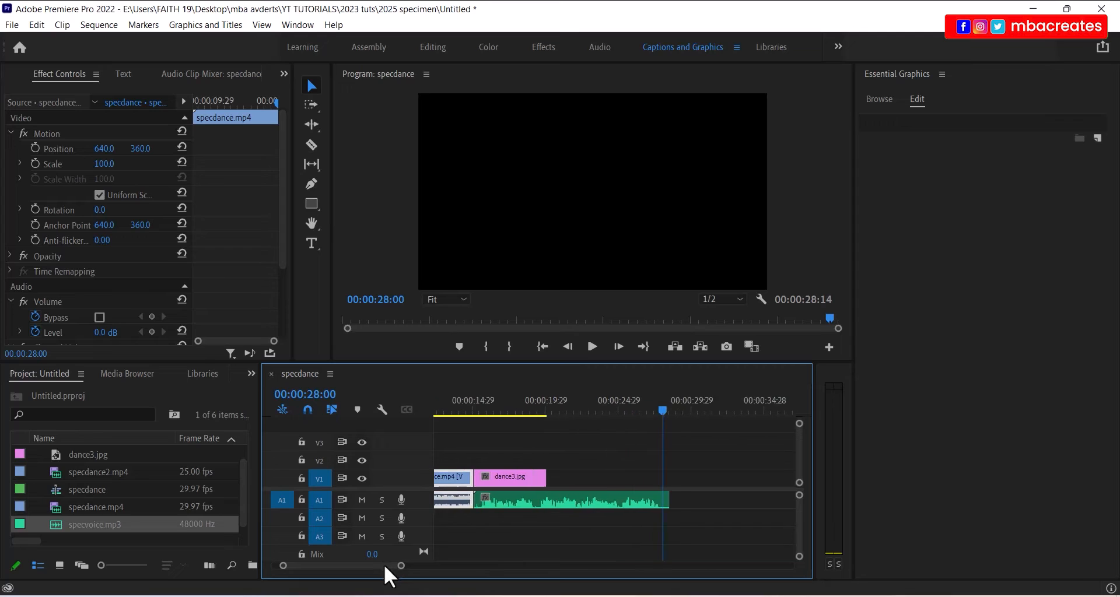
{"action": "left_click", "coordinate": [531, 478]}
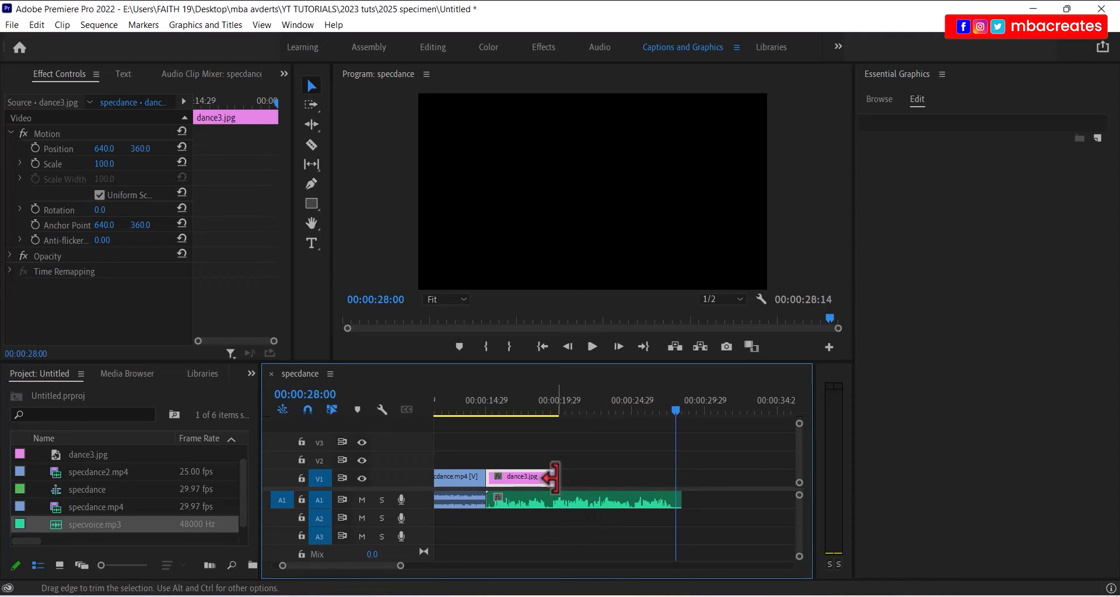
{"action": "left_click_drag", "start_coordinate": [552, 479], "coordinate": [675, 496]}
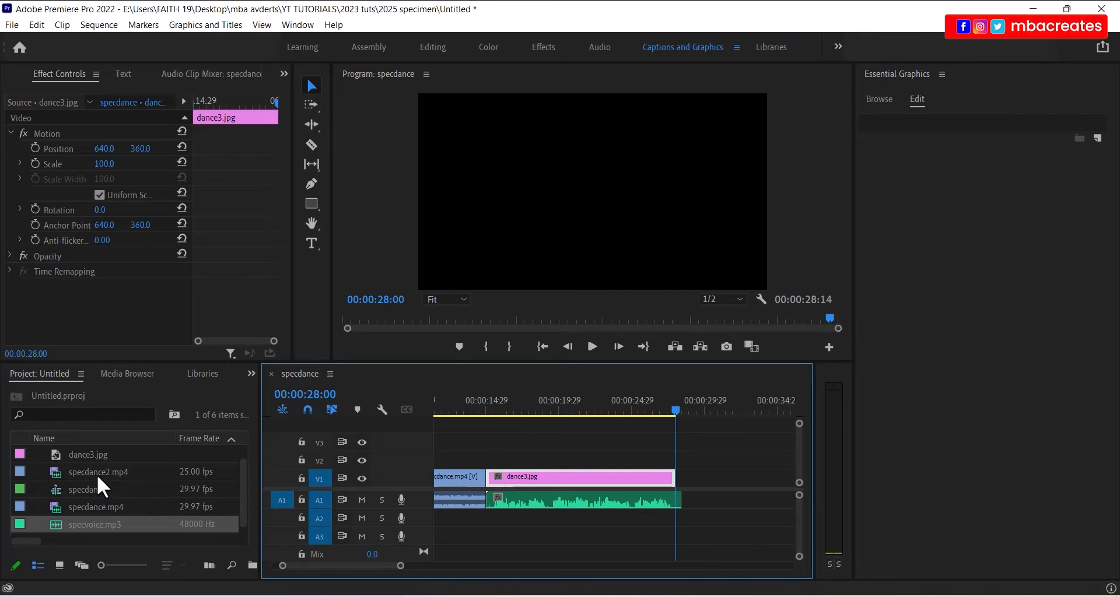
{"action": "left_click_drag", "start_coordinate": [97, 473], "coordinate": [692, 500]}
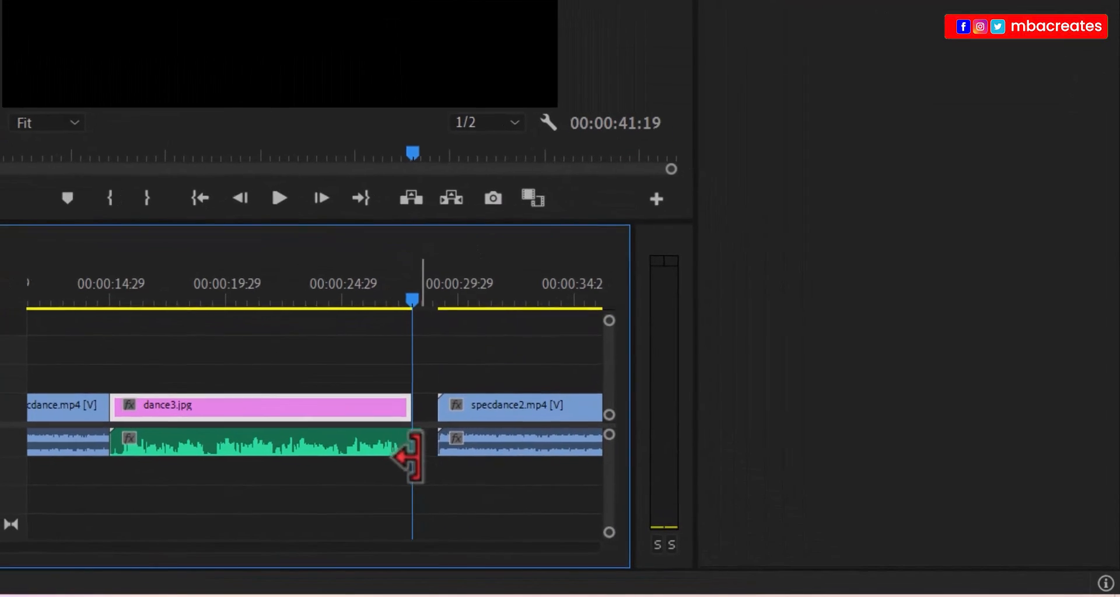
- Razor specvoice.mp3 at the playhead and delete the short leftover audio piece
{"action": "left_click_drag", "start_coordinate": [413, 450], "coordinate": [421, 449]}
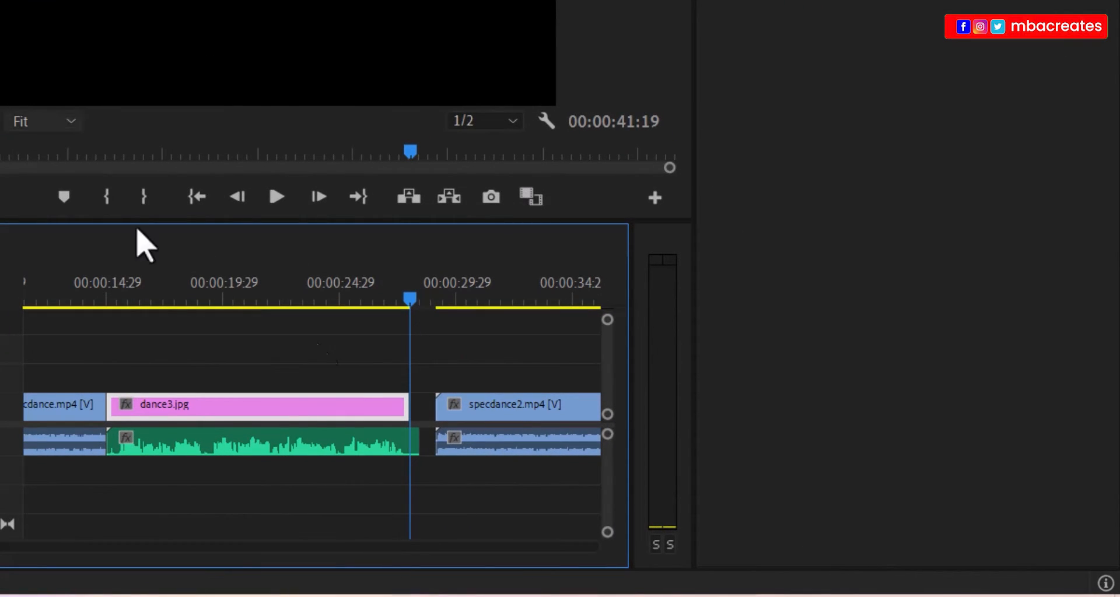
{"action": "left_click", "coordinate": [298, 445]}
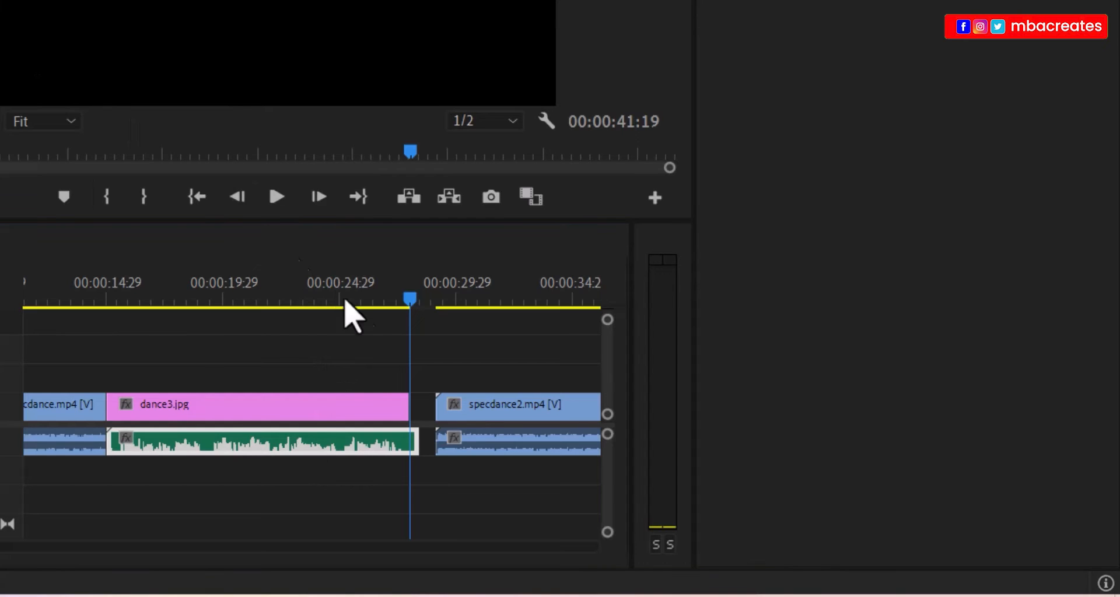
{"action": "key", "text": "c"}
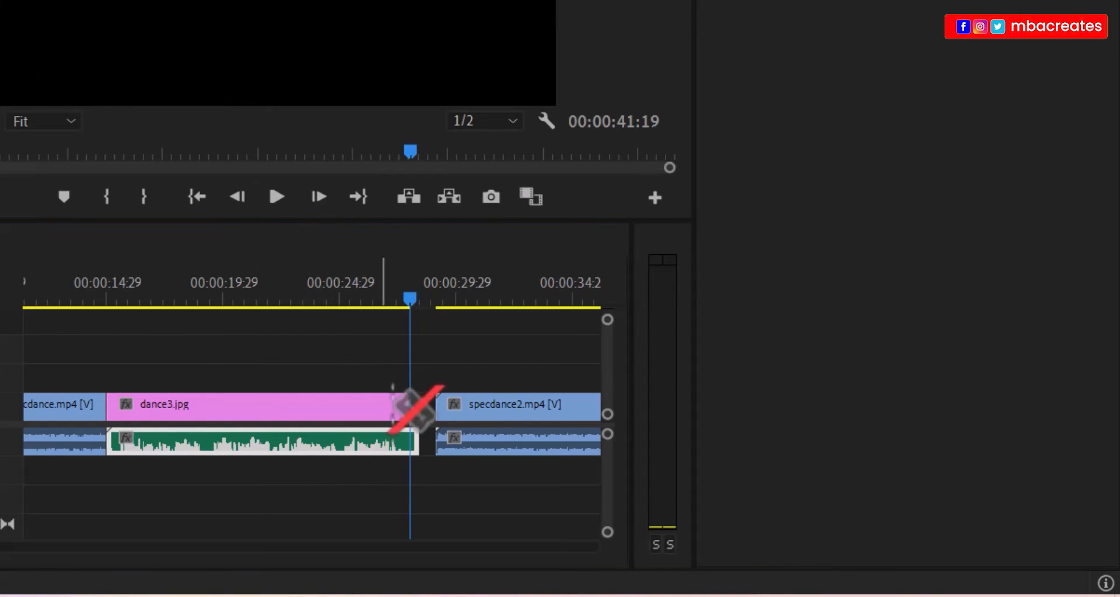
{"action": "left_click", "coordinate": [415, 439]}
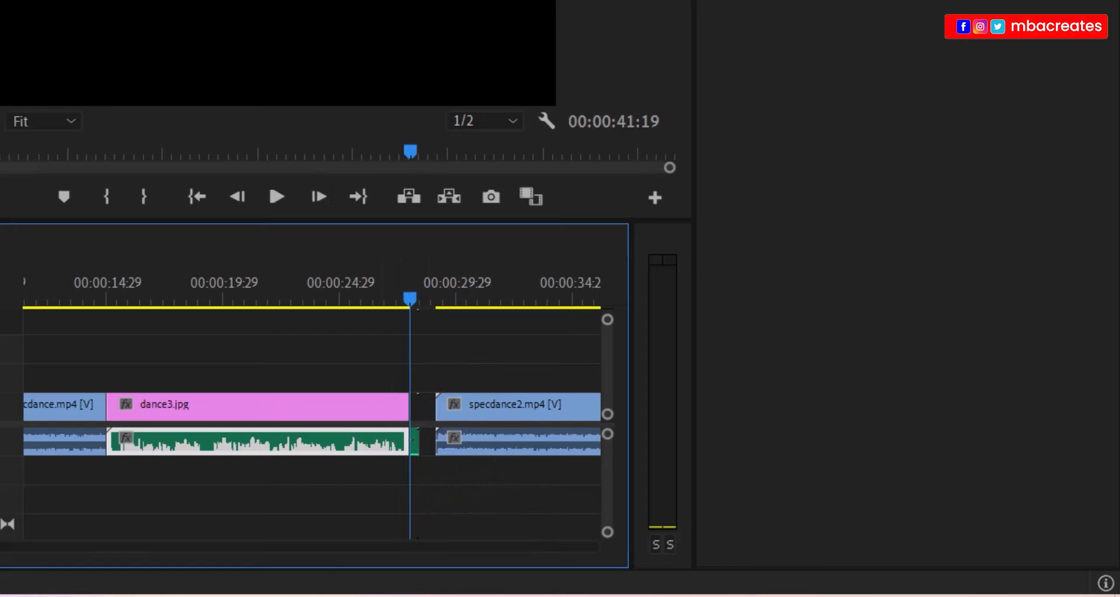
{"action": "key", "text": "v"}
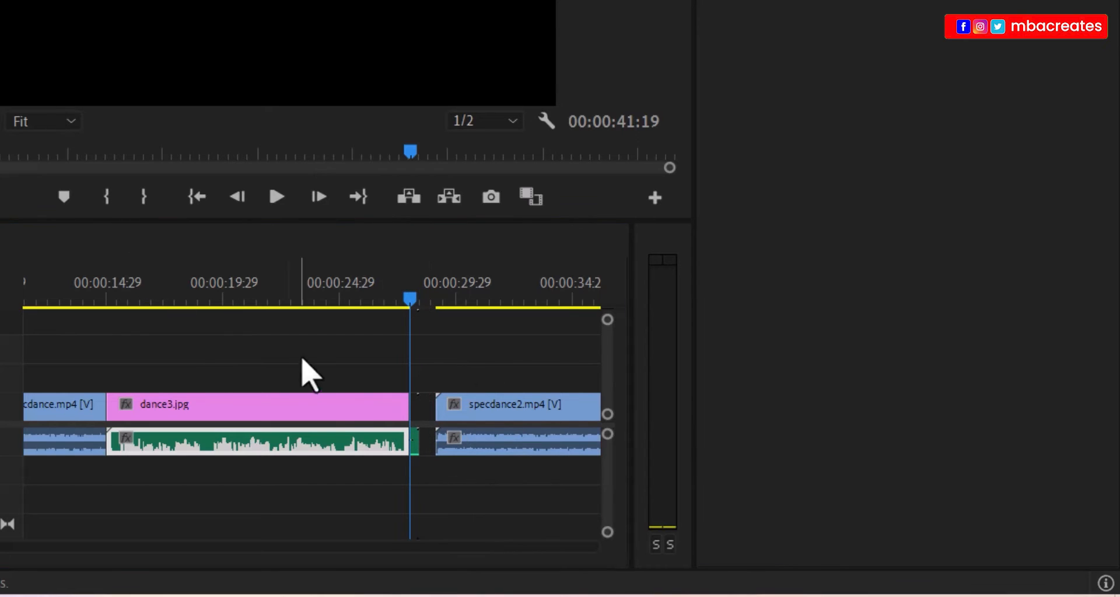
{"action": "left_click", "coordinate": [416, 452]}
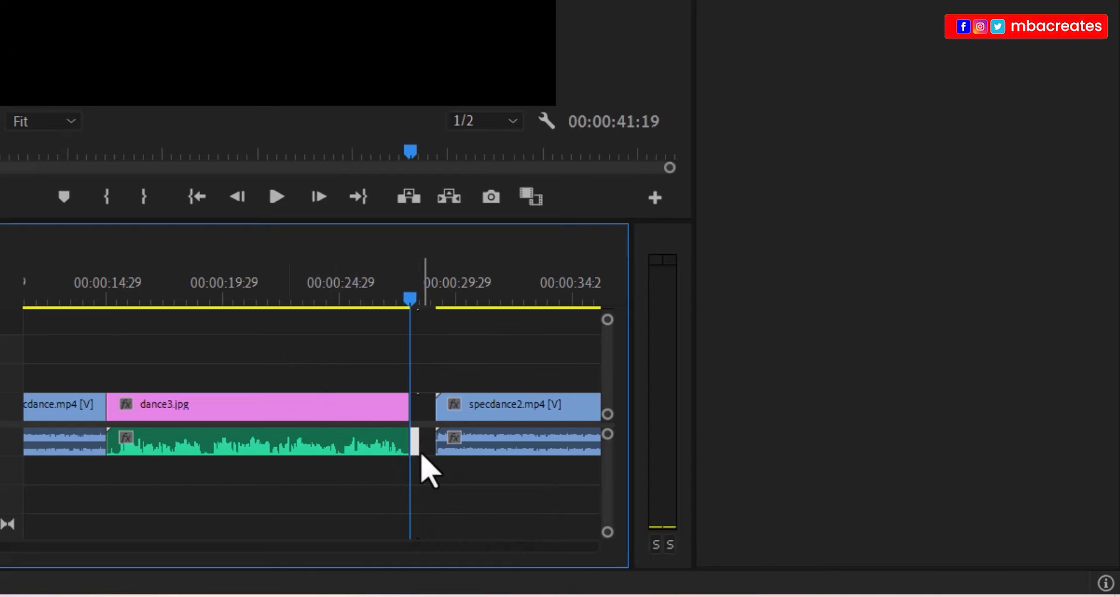
{"action": "key", "text": "Delete"}
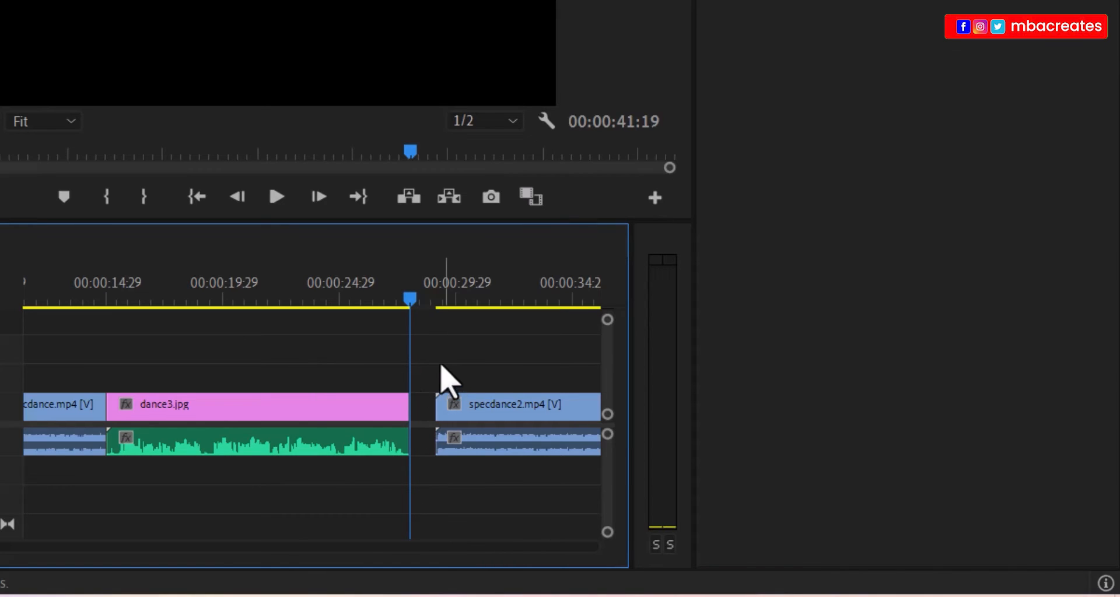
- Slide the specdance2.mp4 video and audio left to butt against dance3.jpg
{"action": "left_click_drag", "start_coordinate": [437, 367], "coordinate": [546, 506]}
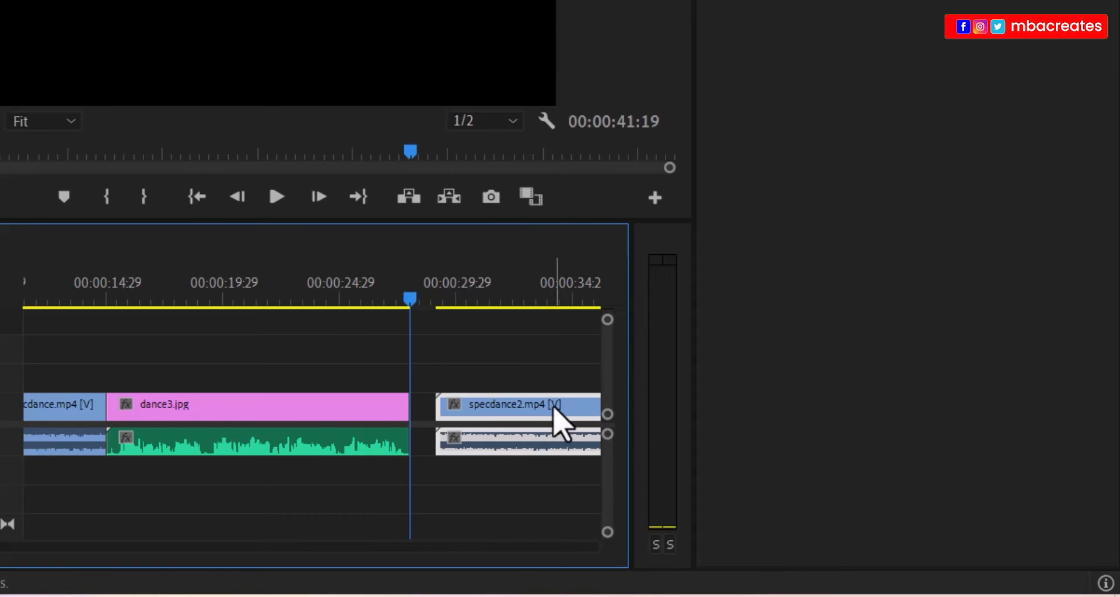
{"action": "left_click_drag", "start_coordinate": [552, 413], "coordinate": [528, 411]}
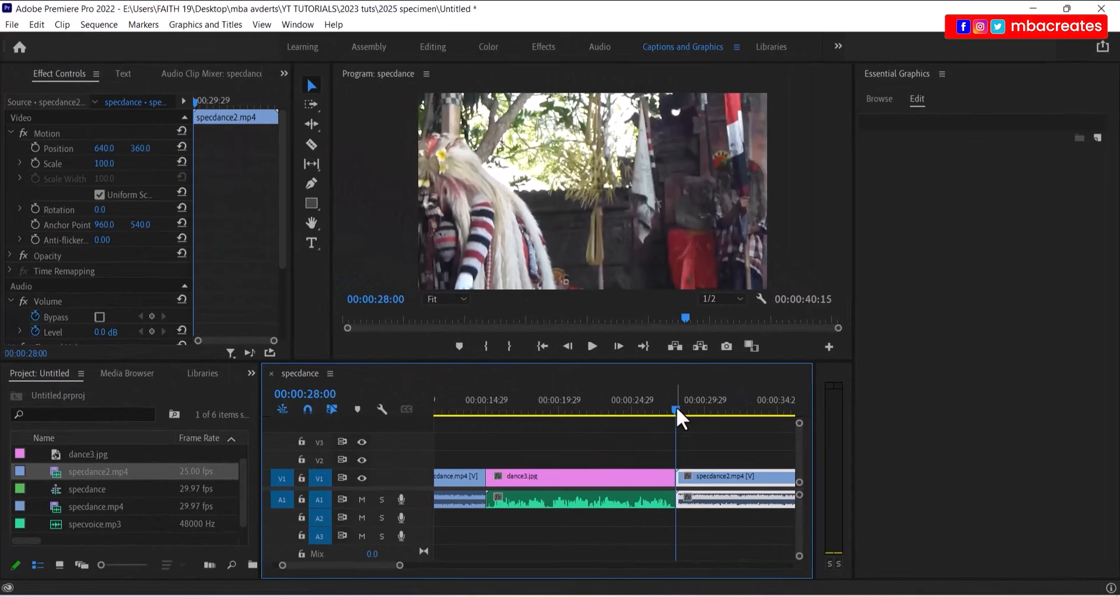
{"action": "left_click_drag", "start_coordinate": [676, 407], "coordinate": [660, 411]}
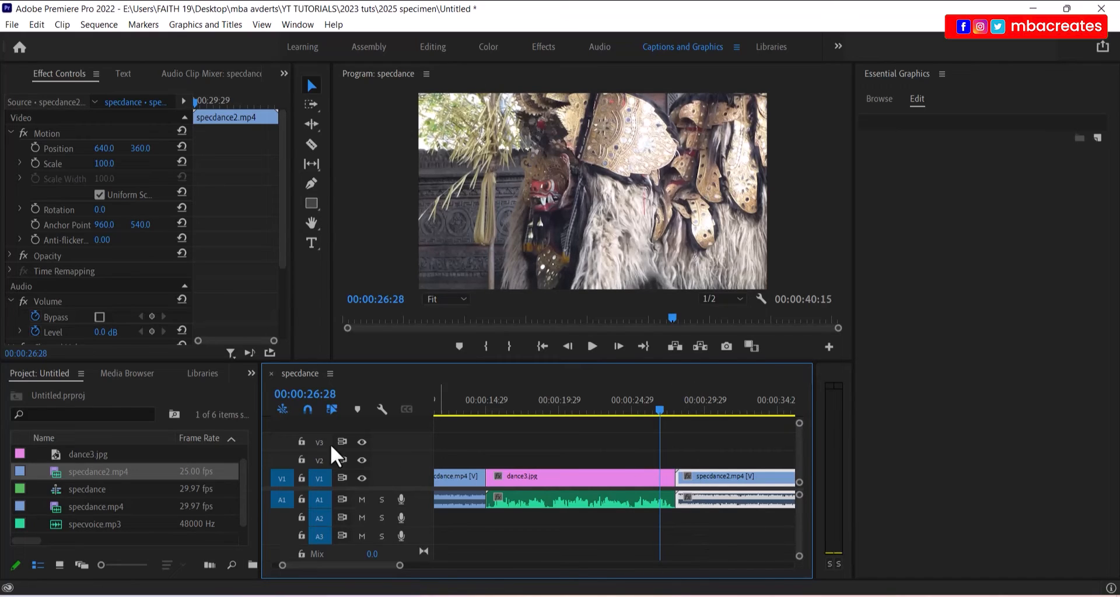
- Open the >> overflow list of panels beside the Project panel
{"action": "left_click", "coordinate": [251, 373]}
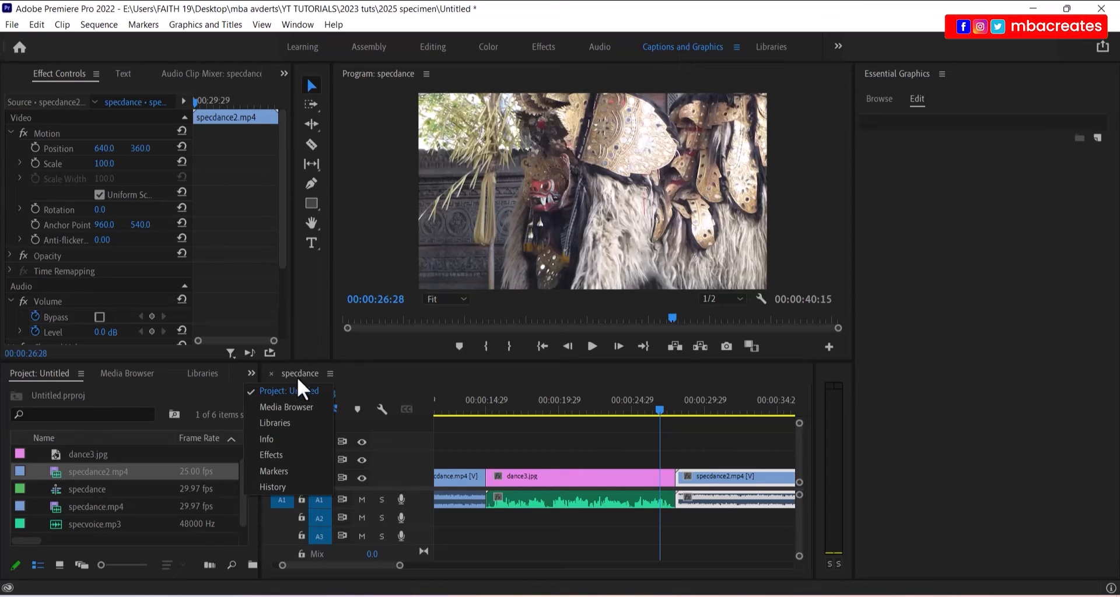
- Drag Cross Dissolve from Effects onto the dance3.jpg–specdance2.mp4 cut and select it
{"action": "left_click", "coordinate": [277, 457]}
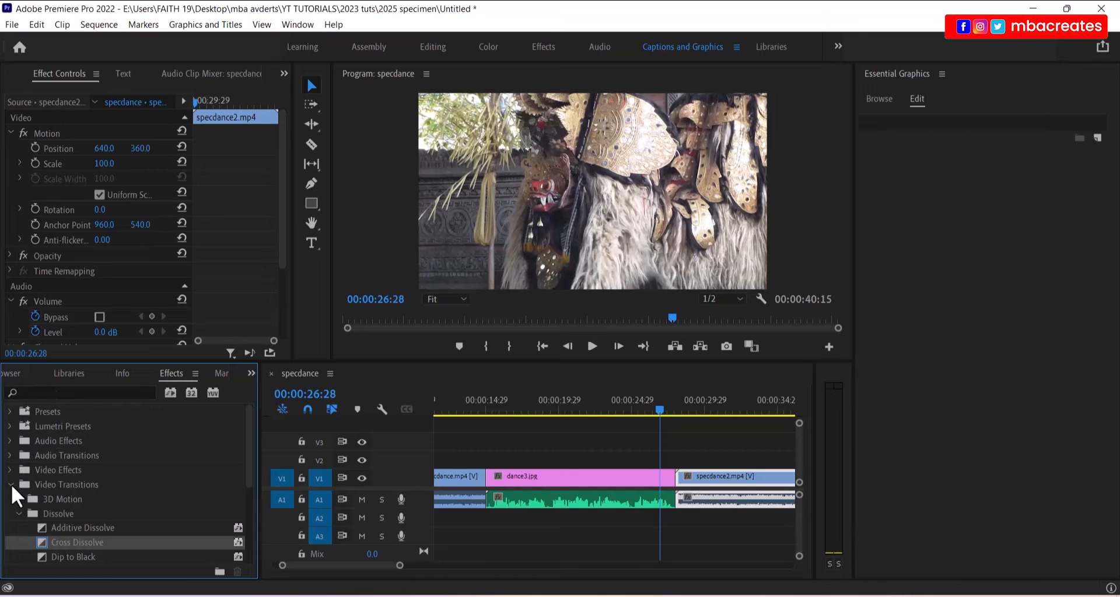
{"action": "scroll", "coordinate": [60, 457], "scroll_direction": "down", "scroll_amount": 3}
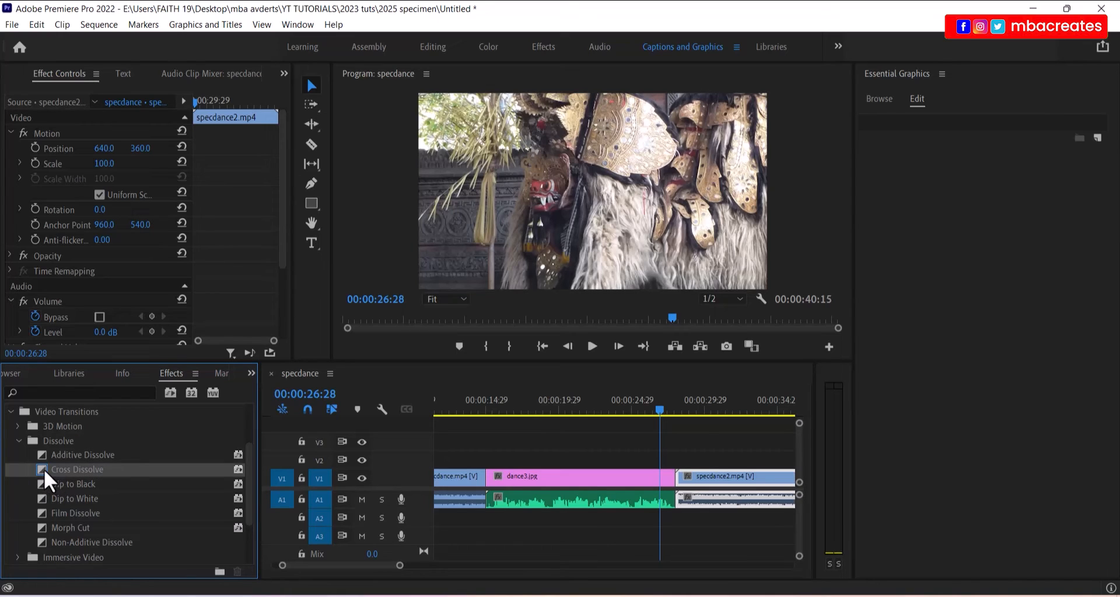
{"action": "left_click_drag", "start_coordinate": [44, 469], "coordinate": [680, 487]}
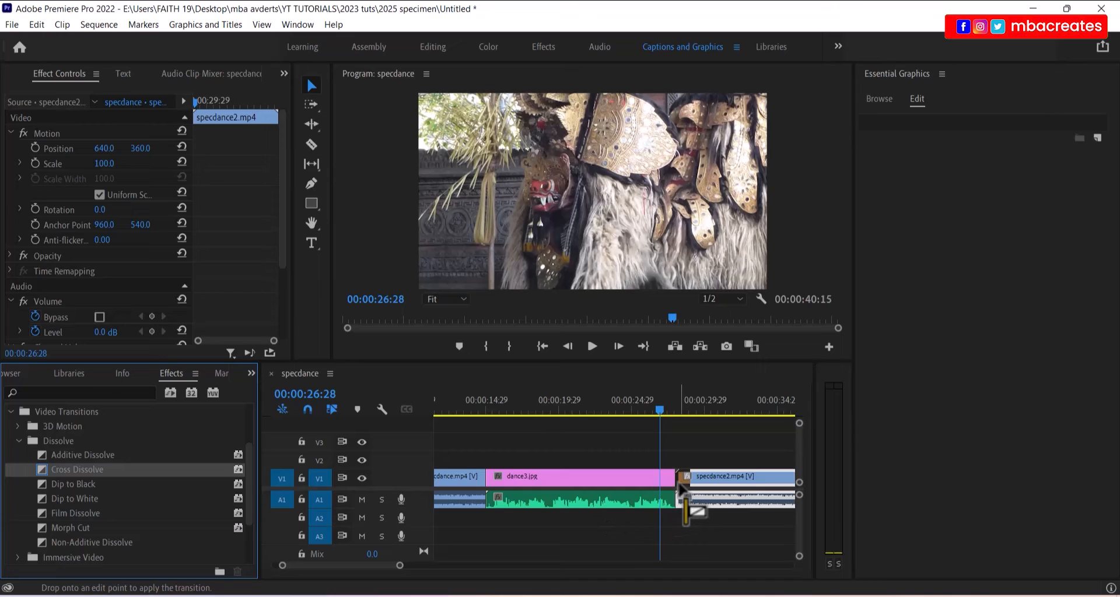
{"action": "left_click_drag", "start_coordinate": [680, 488], "coordinate": [681, 488]}
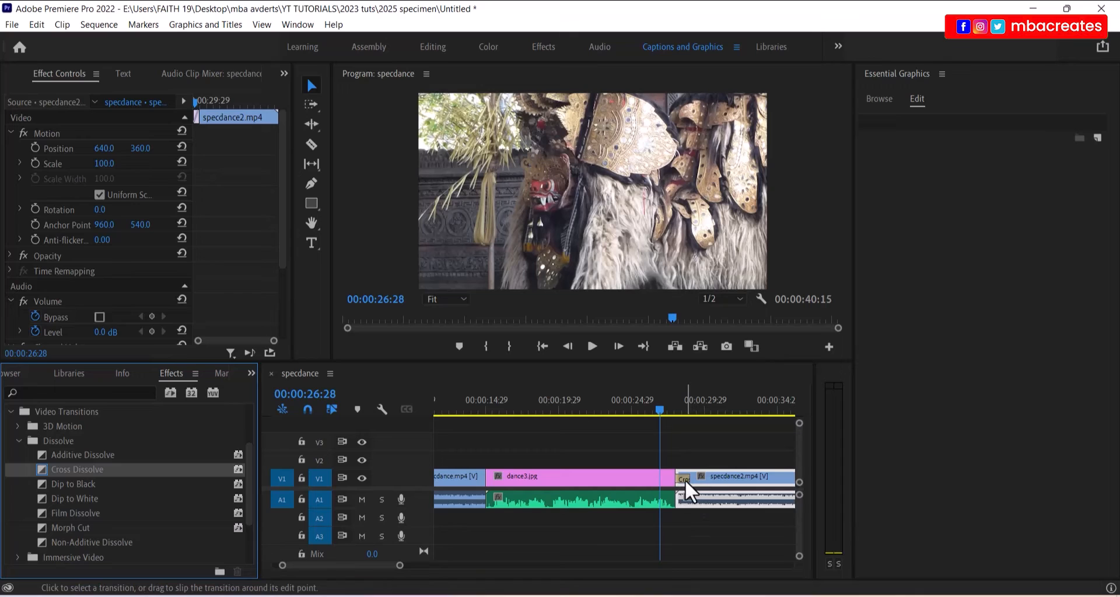
{"action": "left_click", "coordinate": [684, 480]}
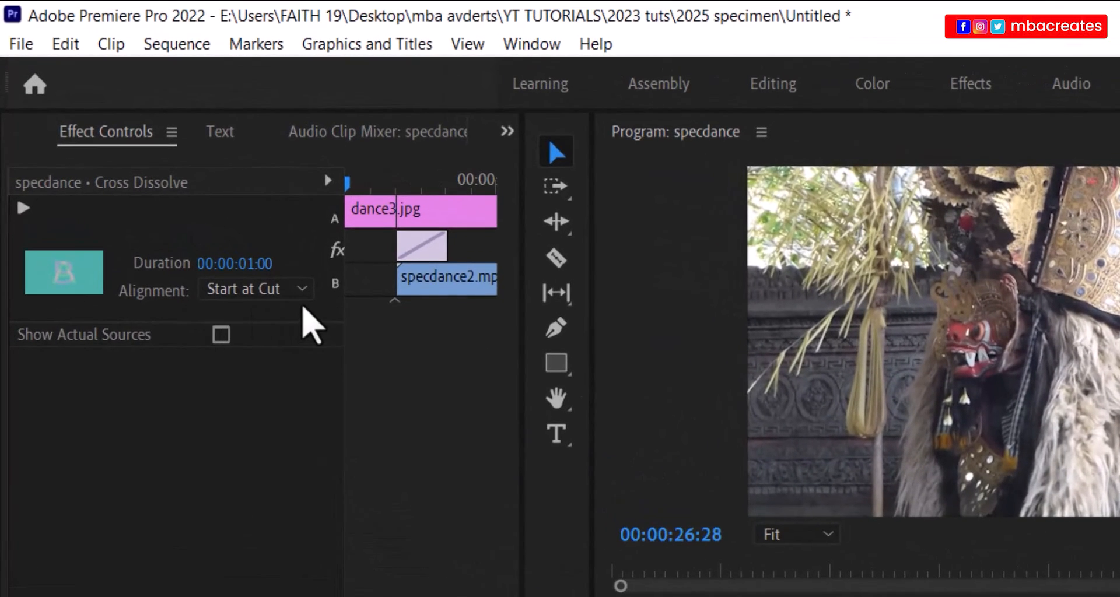
- Set the Cross Dissolve to Center at Cut with a 00:00:02:00 duration
{"action": "left_click", "coordinate": [303, 292]}
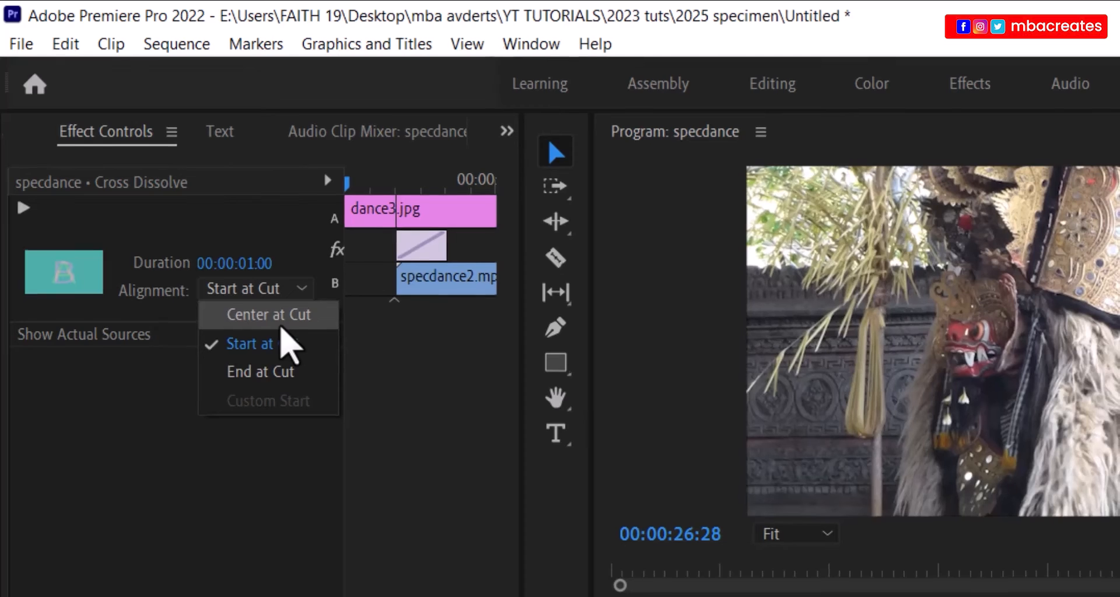
{"action": "left_click", "coordinate": [274, 321]}
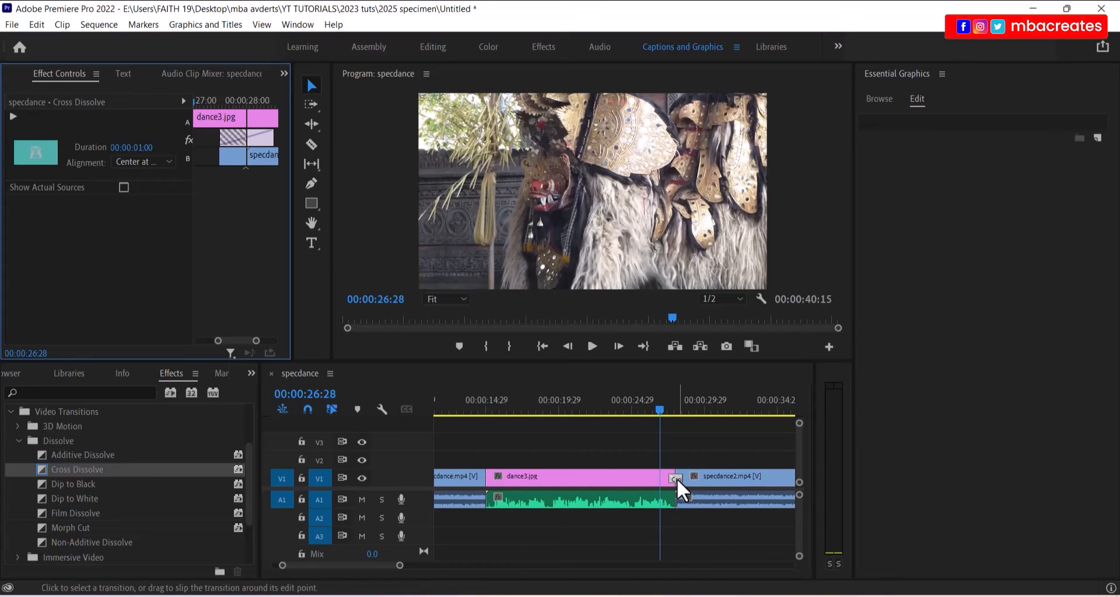
{"action": "double_click", "coordinate": [675, 478]}
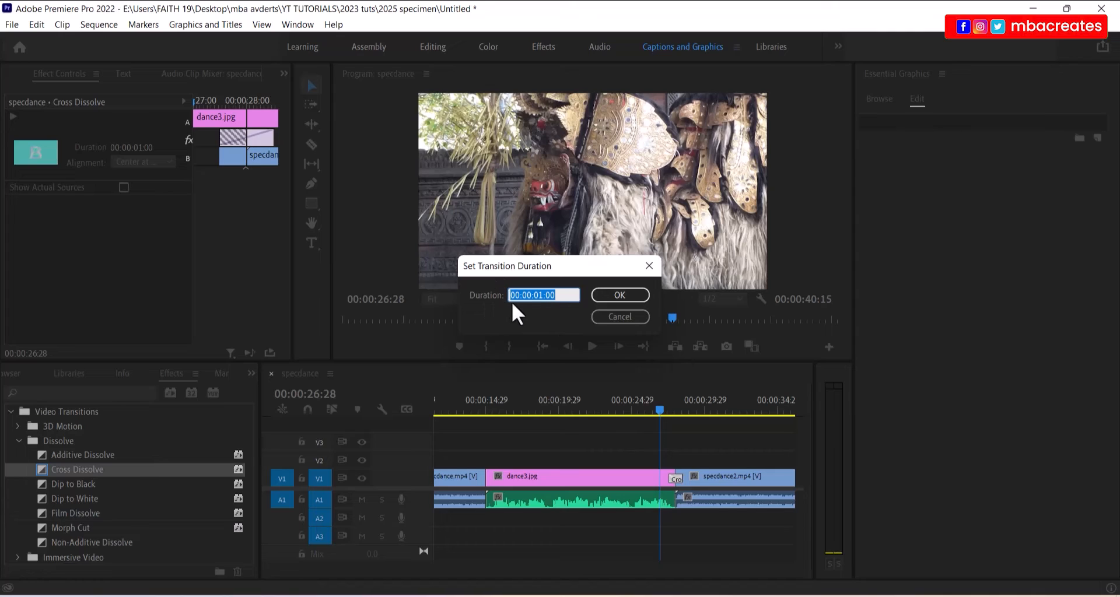
{"action": "left_click", "coordinate": [542, 294]}
{"action": "key", "text": "BackSpace"}
{"action": "type", "text": "2"}
{"action": "left_click", "coordinate": [621, 294]}
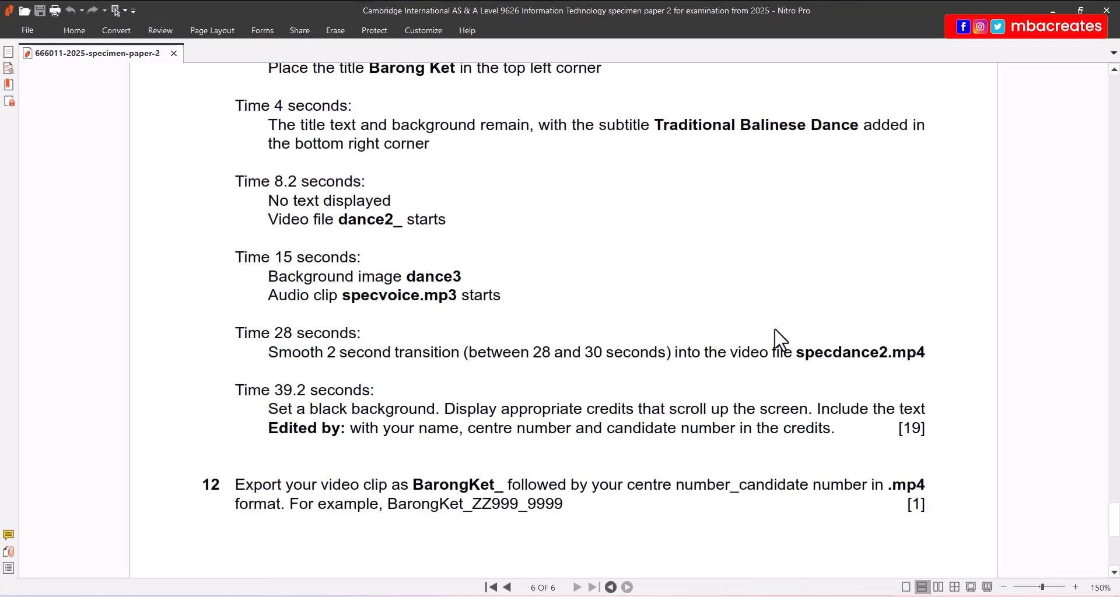
- Scroll the exam PDF to the question 11 storyboard instructions on page 6
{"action": "scroll", "coordinate": [784, 342], "scroll_direction": "up", "scroll_amount": 1}
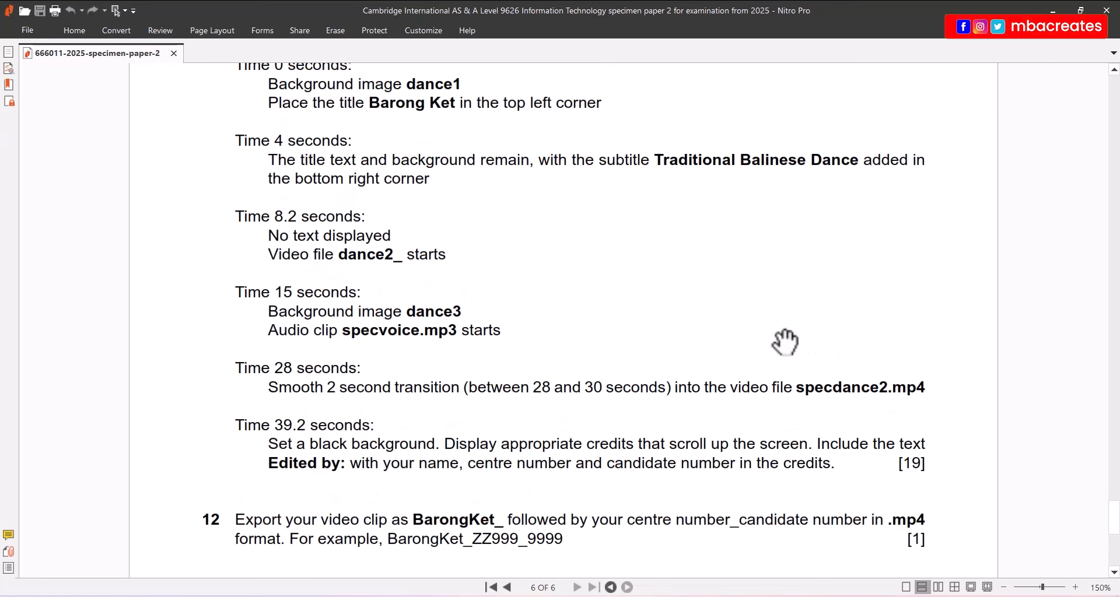
{"action": "scroll", "coordinate": [785, 342], "scroll_direction": "up", "scroll_amount": 5}
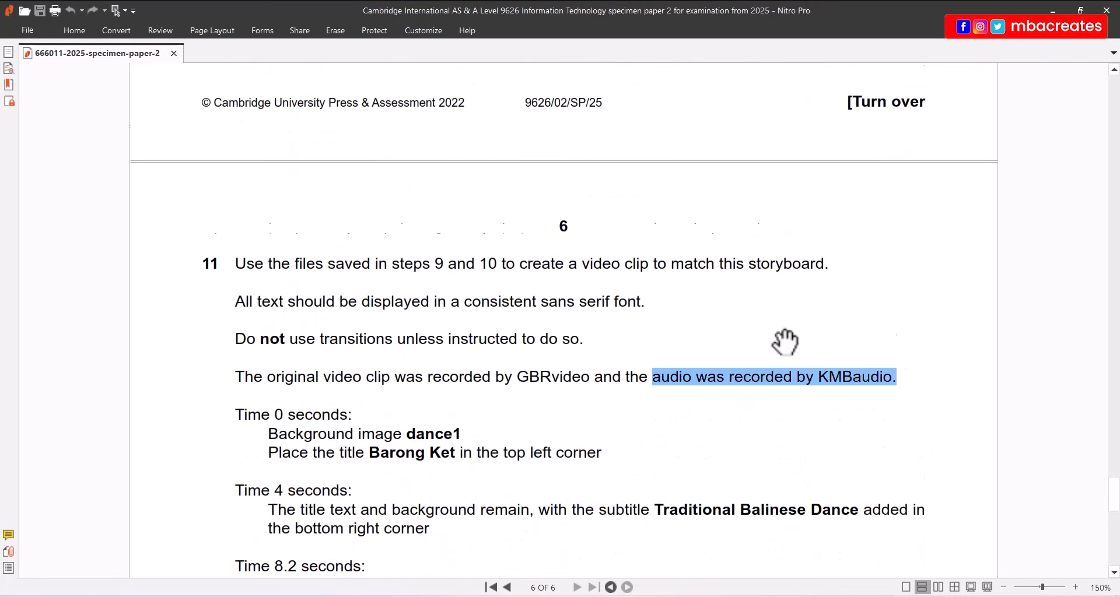
{"action": "scroll", "coordinate": [785, 342], "scroll_direction": "down", "scroll_amount": 1}
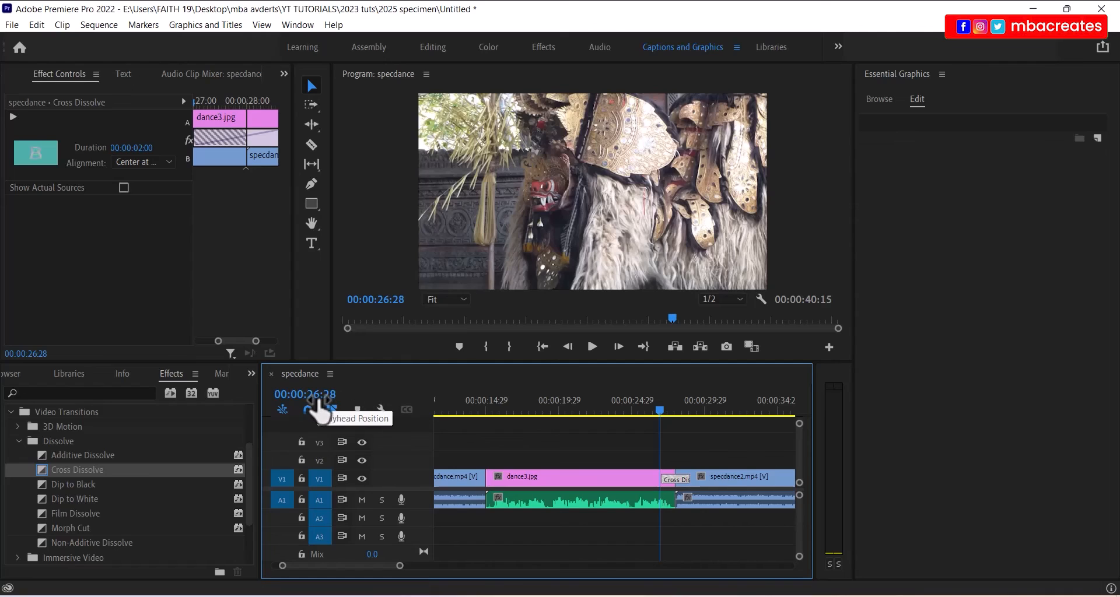
- Set the playhead to 00:00:39:20 and deselect the Cross Dissolve transition
{"action": "left_click", "coordinate": [315, 396]}
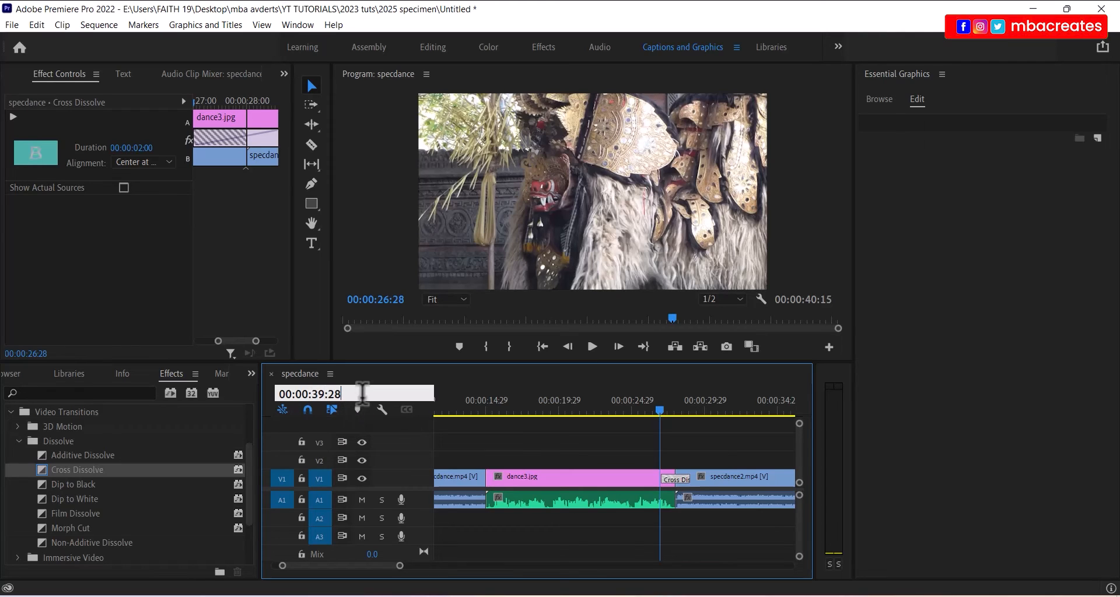
{"action": "key", "text": "BackSpace"}
{"action": "type", "text": "0"}
{"action": "key", "text": "Return"}
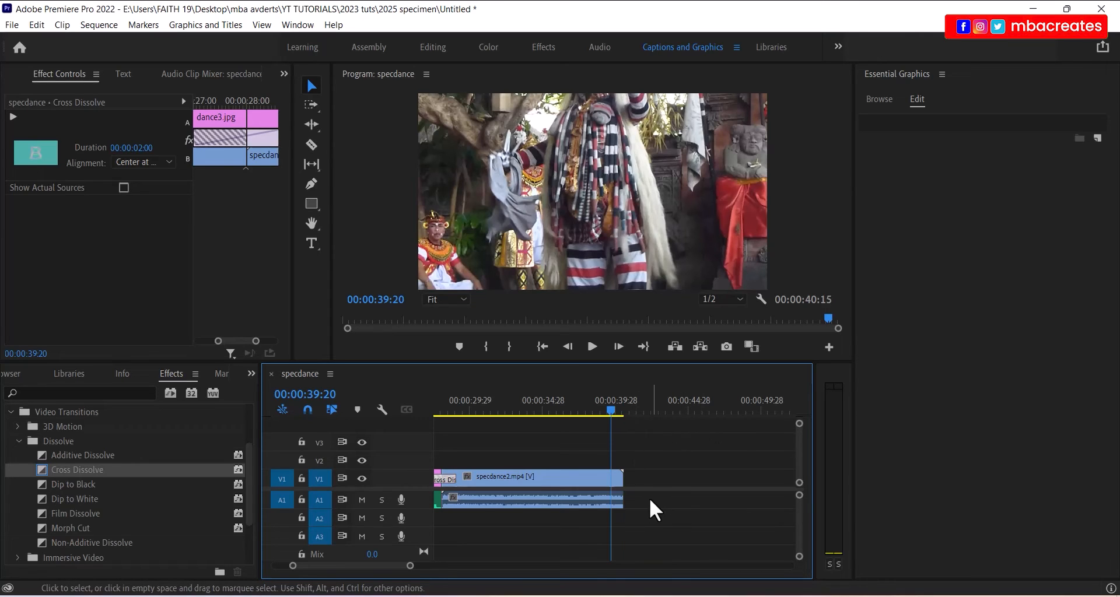
{"action": "left_click_drag", "start_coordinate": [659, 456], "coordinate": [600, 534]}
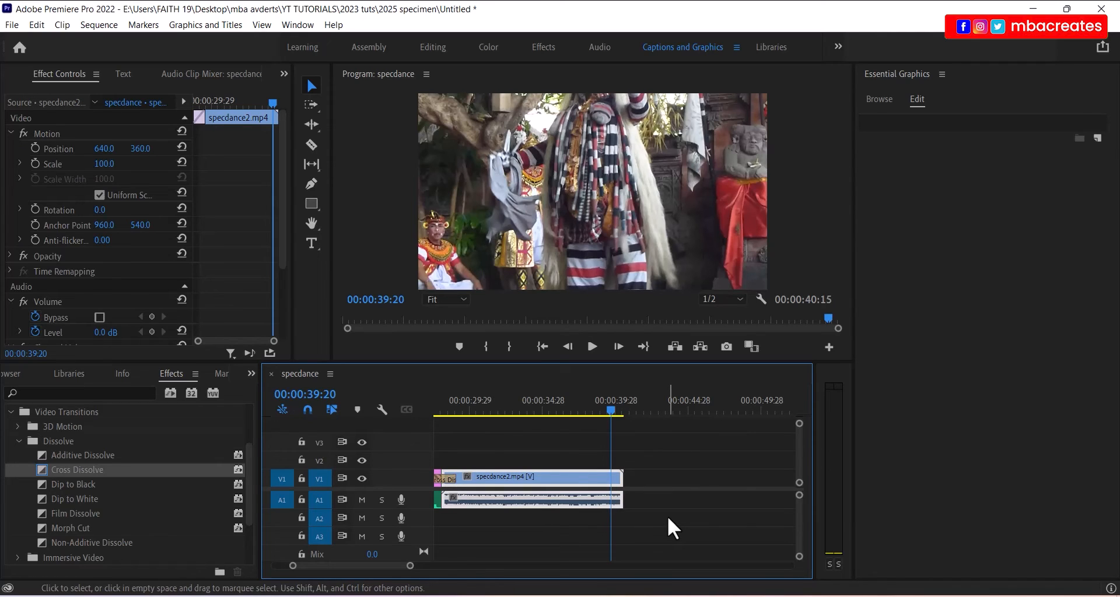
- Razor specdance2.mp4 at 00:00:39:20 and delete the video and audio tail after the cut
{"action": "left_click", "coordinate": [313, 145]}
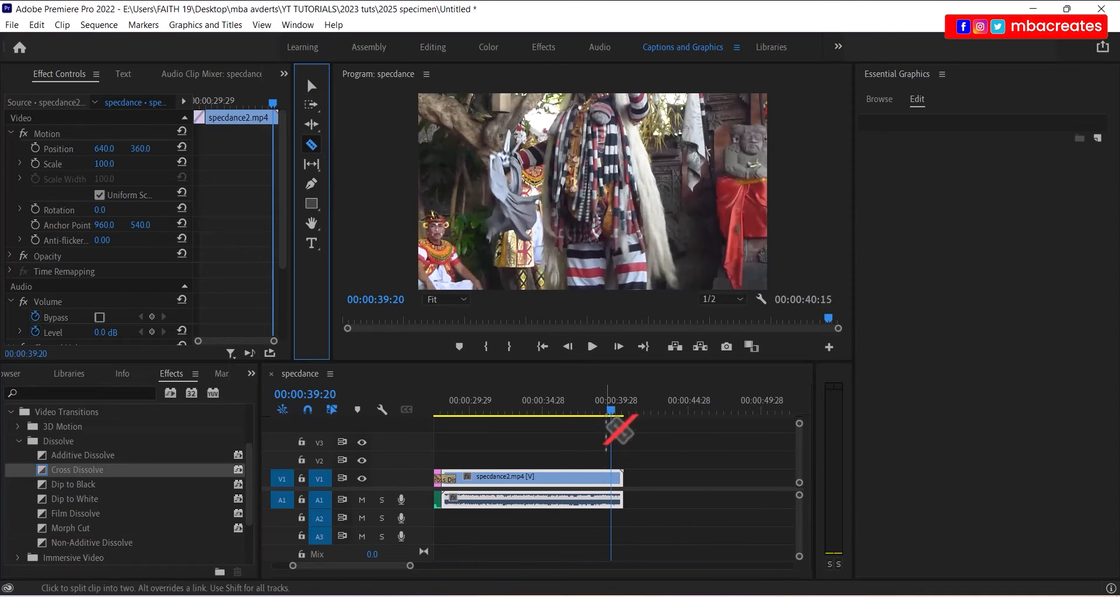
{"action": "left_click", "coordinate": [611, 495]}
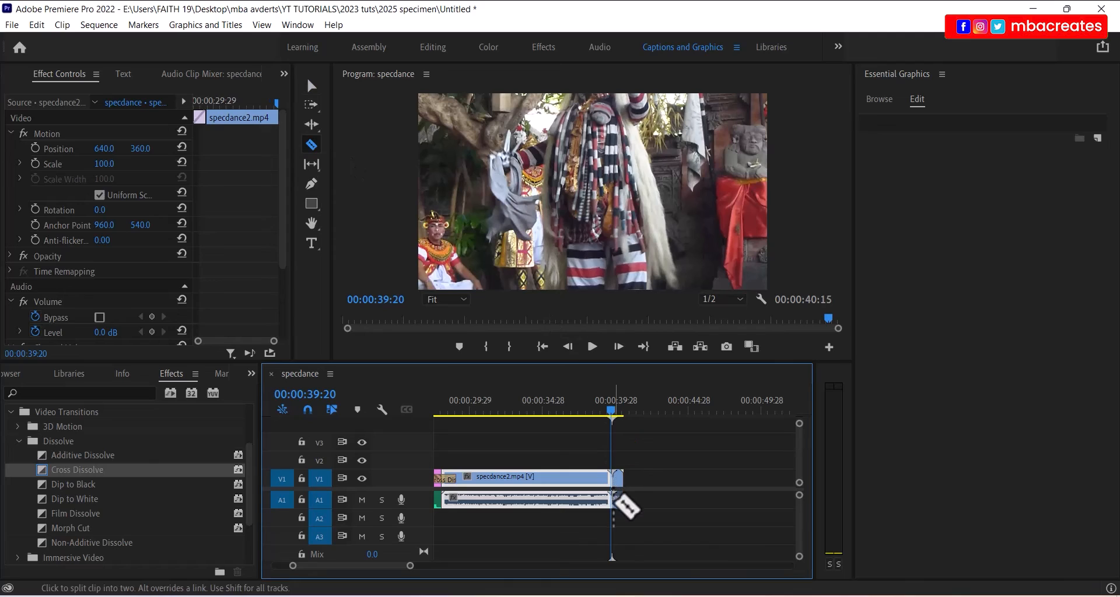
{"action": "left_click", "coordinate": [311, 85]}
{"action": "left_click", "coordinate": [646, 450]}
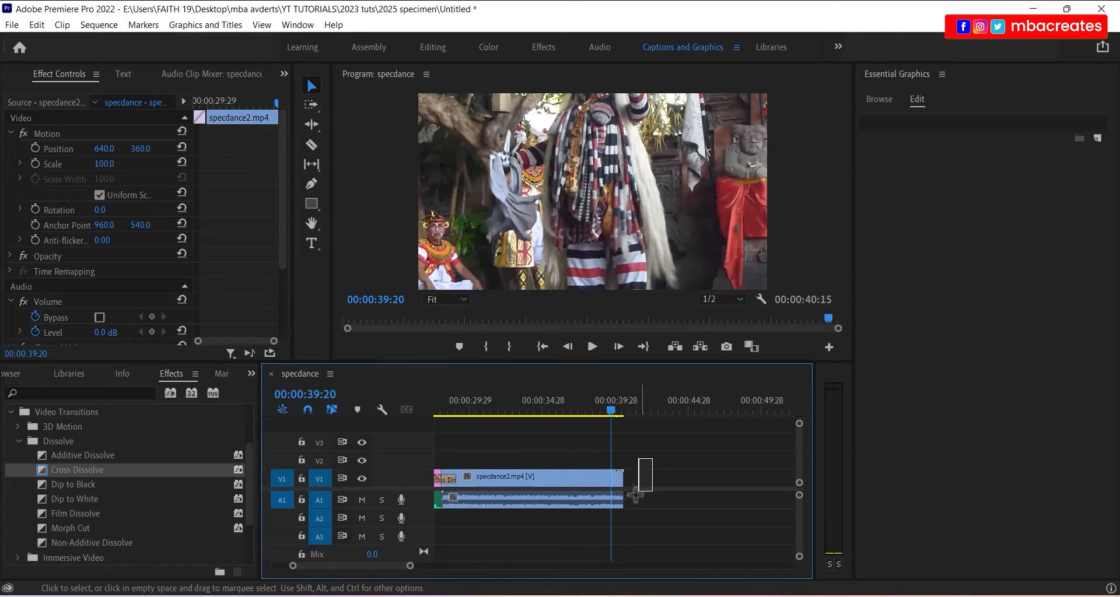
{"action": "left_click", "coordinate": [619, 478]}
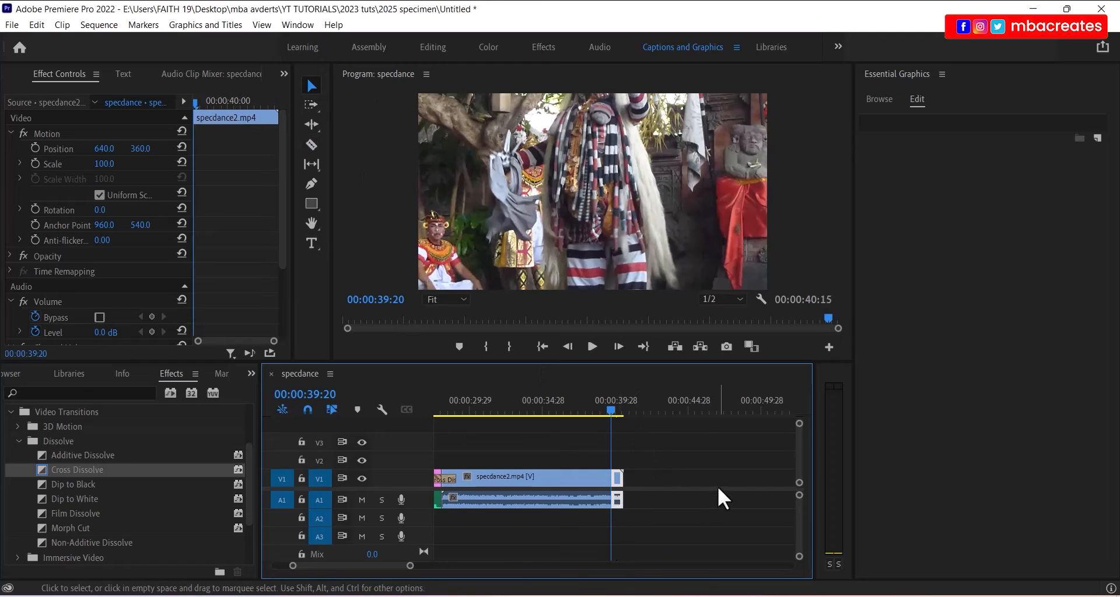
{"action": "key", "text": "Delete"}
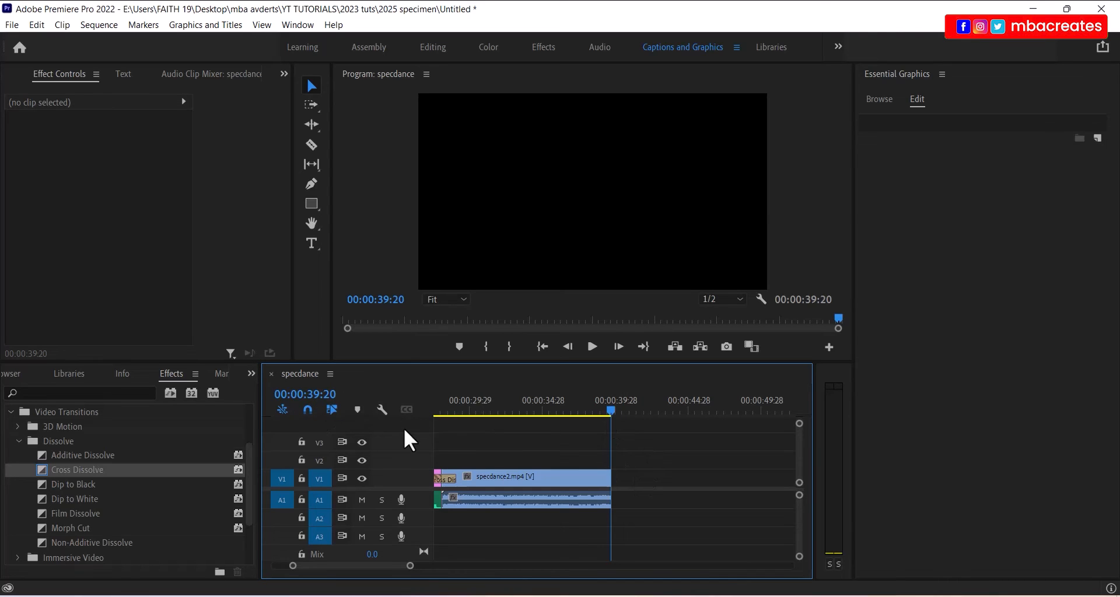
- Create a text box with 'Edited by', the editor's name and an ID line
{"action": "left_click", "coordinate": [309, 244]}
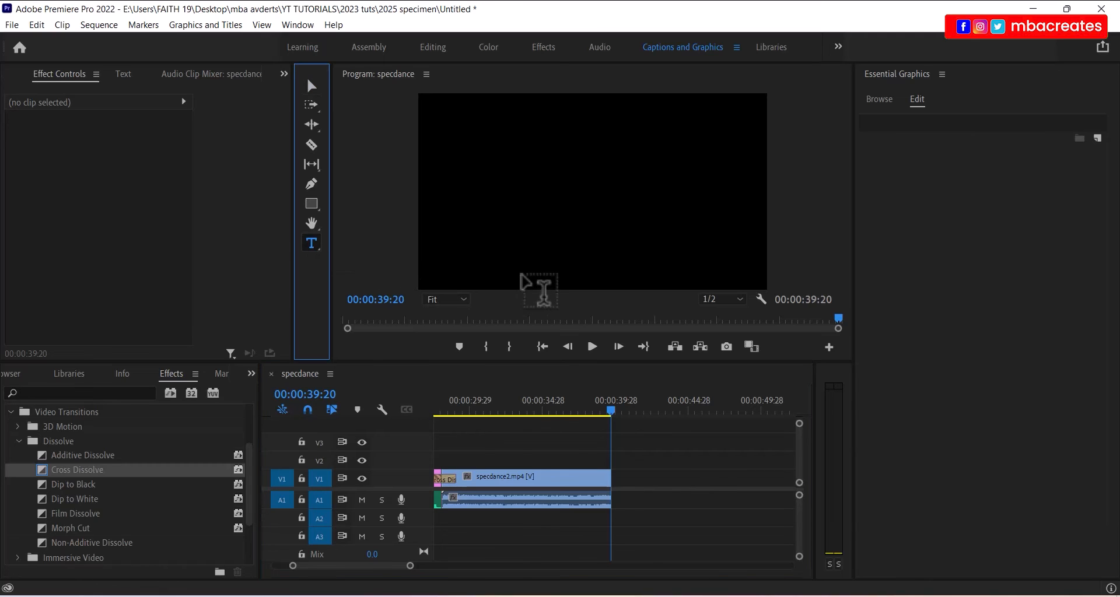
{"action": "left_click", "coordinate": [526, 115]}
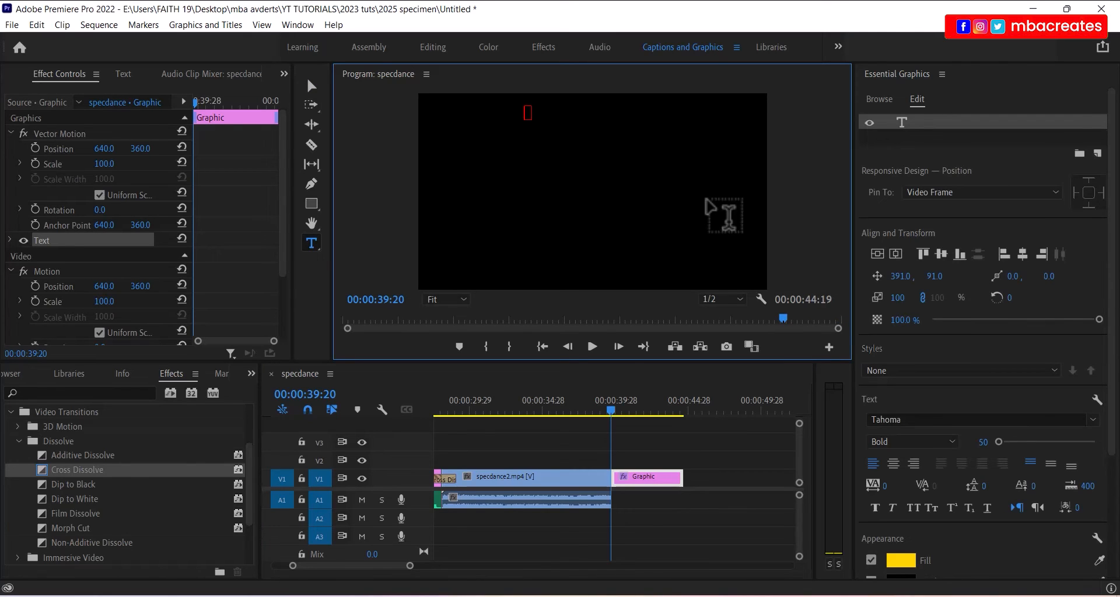
{"action": "type", "text": "Edited by"}
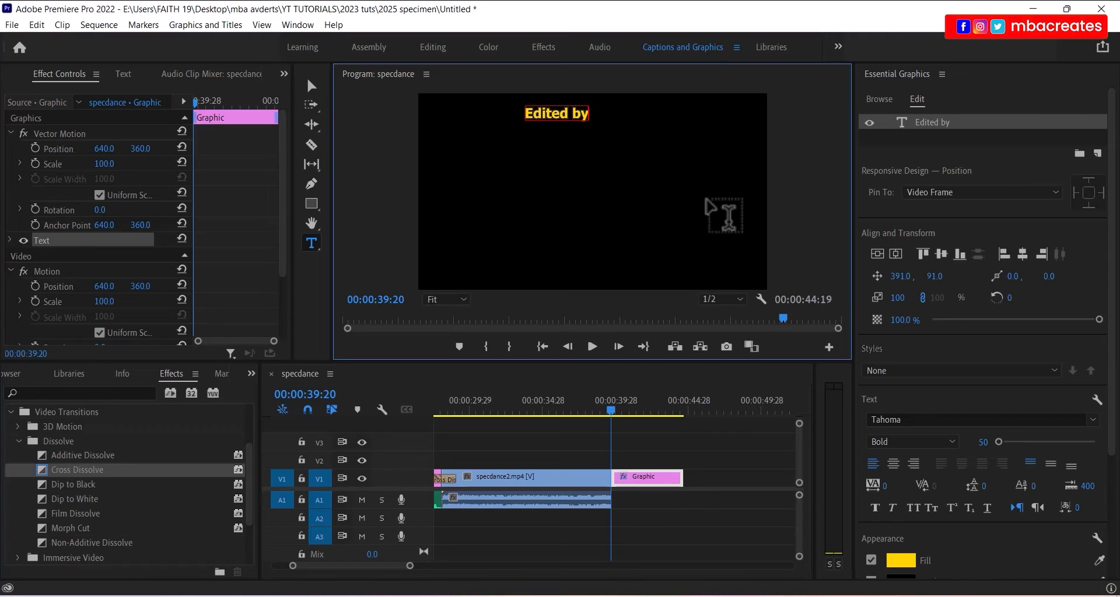
{"action": "key", "text": "Return"}
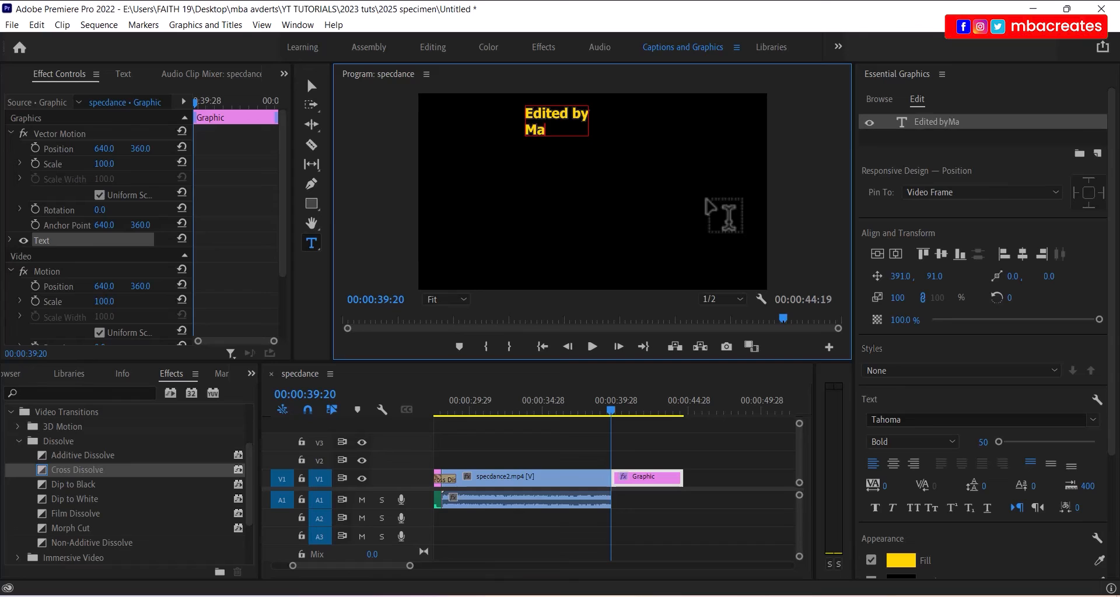
{"action": "key", "text": "Return"}
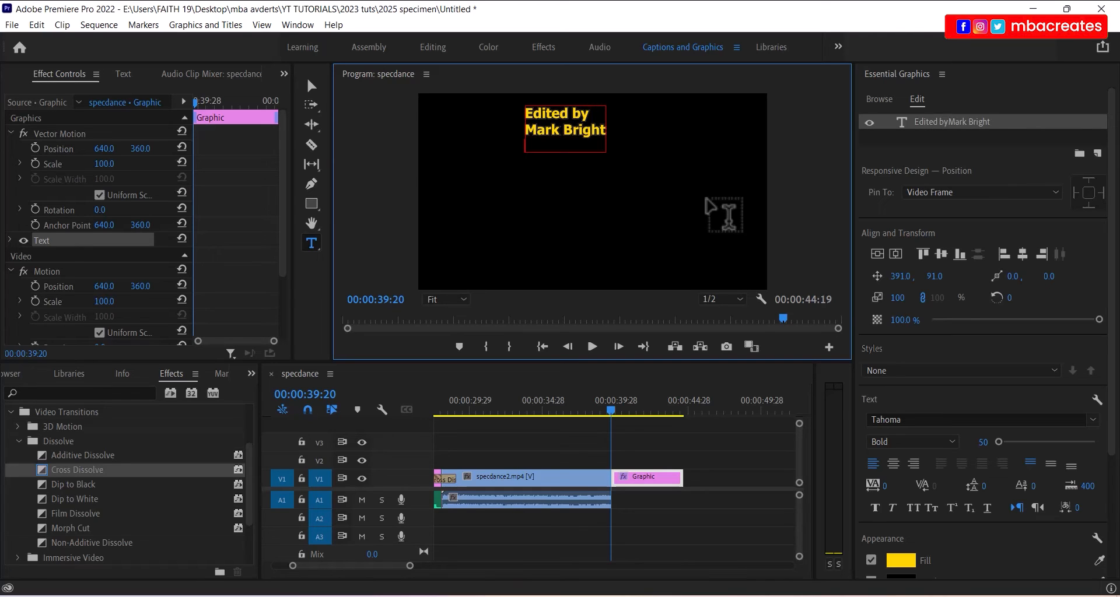
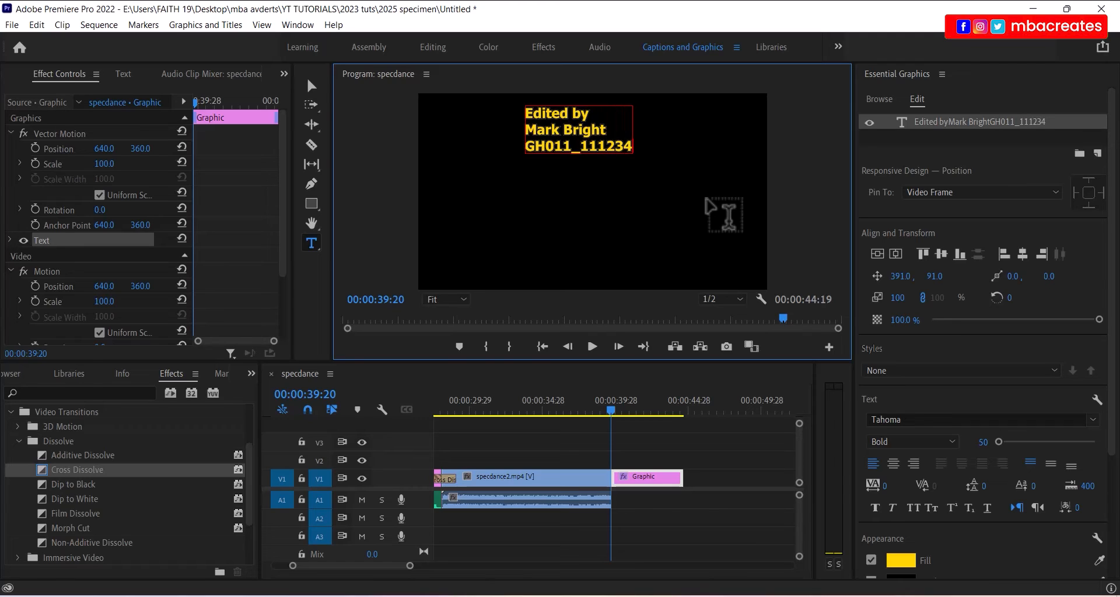
{"action": "key", "text": "Return"}
{"action": "key", "text": "Return"}
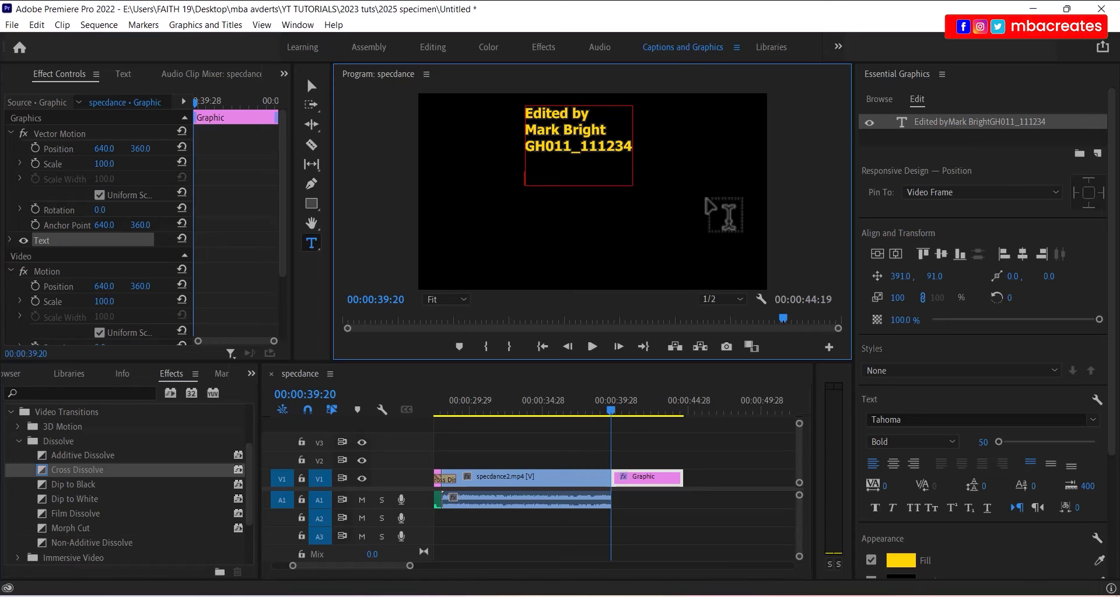
- Add the 'Video by' and 'GBRvideo' credit lines and save the project
{"action": "type", "text": "Vide"}
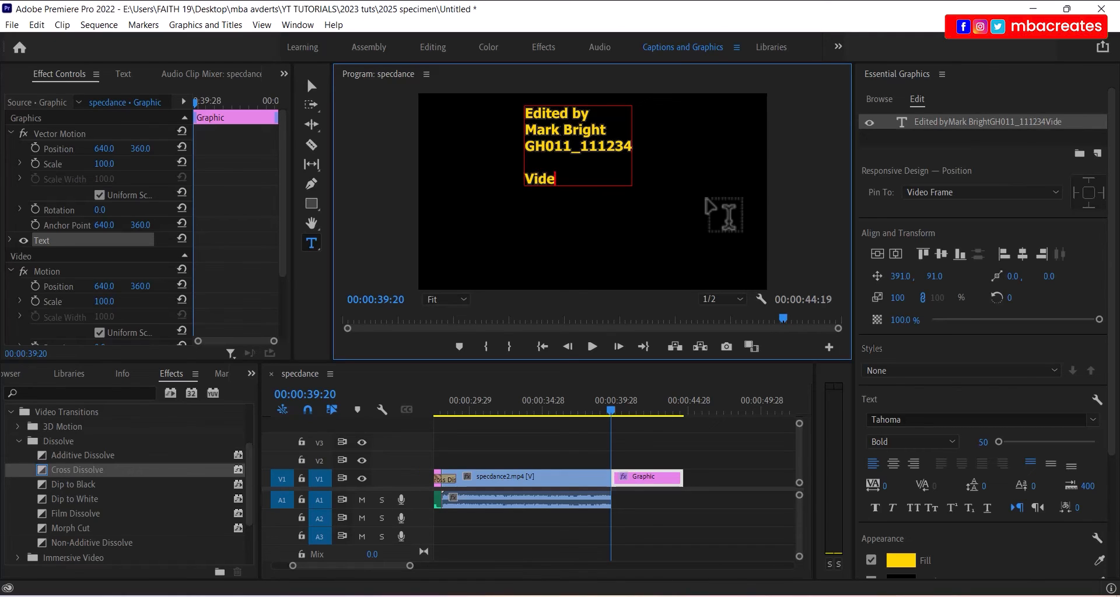
{"action": "type", "text": "o by"}
{"action": "key", "text": "Return"}
{"action": "key", "text": "ctrl+s"}
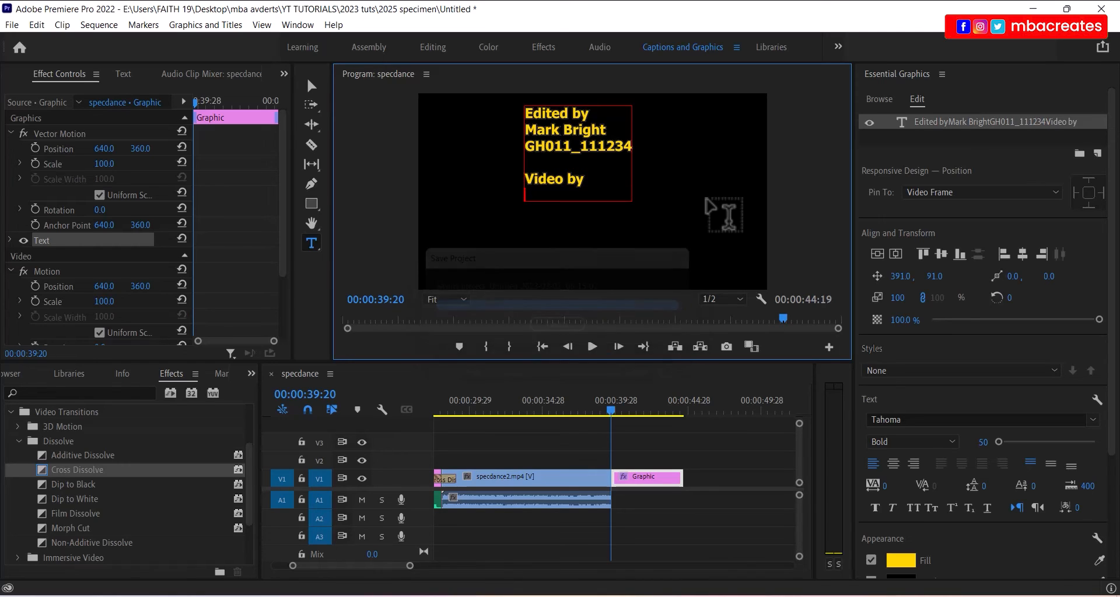
{"action": "type", "text": "GBR"}
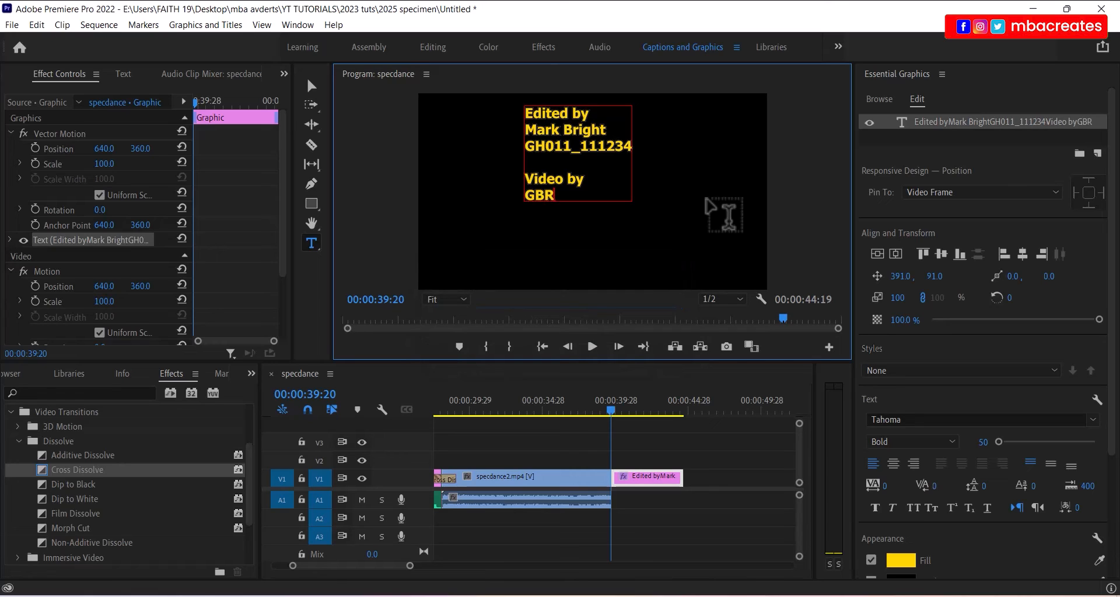
{"action": "type", "text": "video"}
{"action": "key", "text": "Return"}
{"action": "key", "text": "Return"}
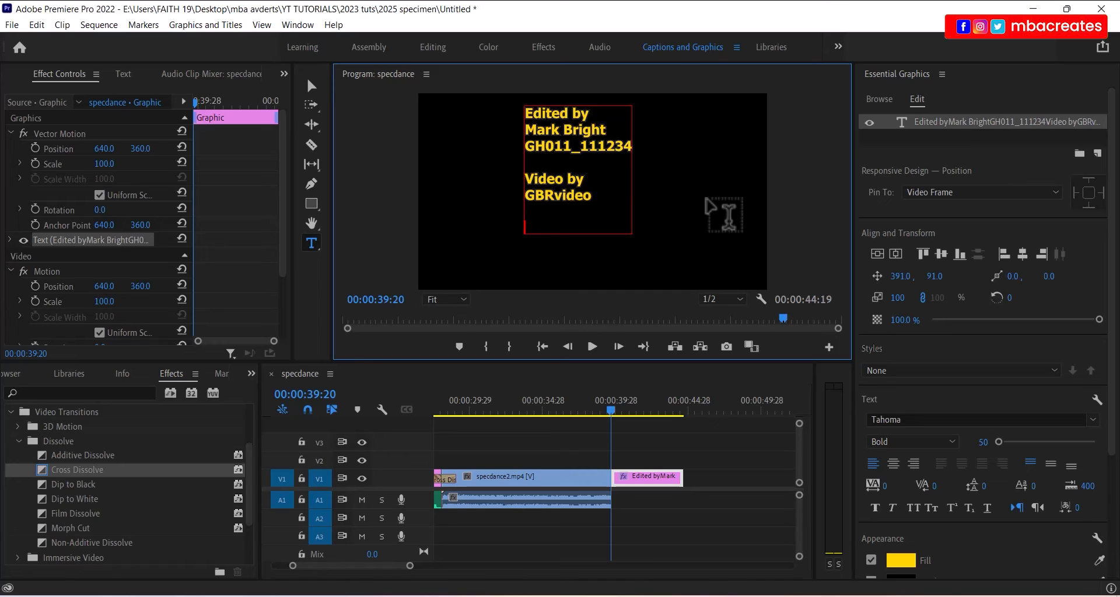
- Add the 'Audio by' and 'KMBaudio' credit lines, correcting the mistyped word
{"action": "type", "text": "Audio reco"}
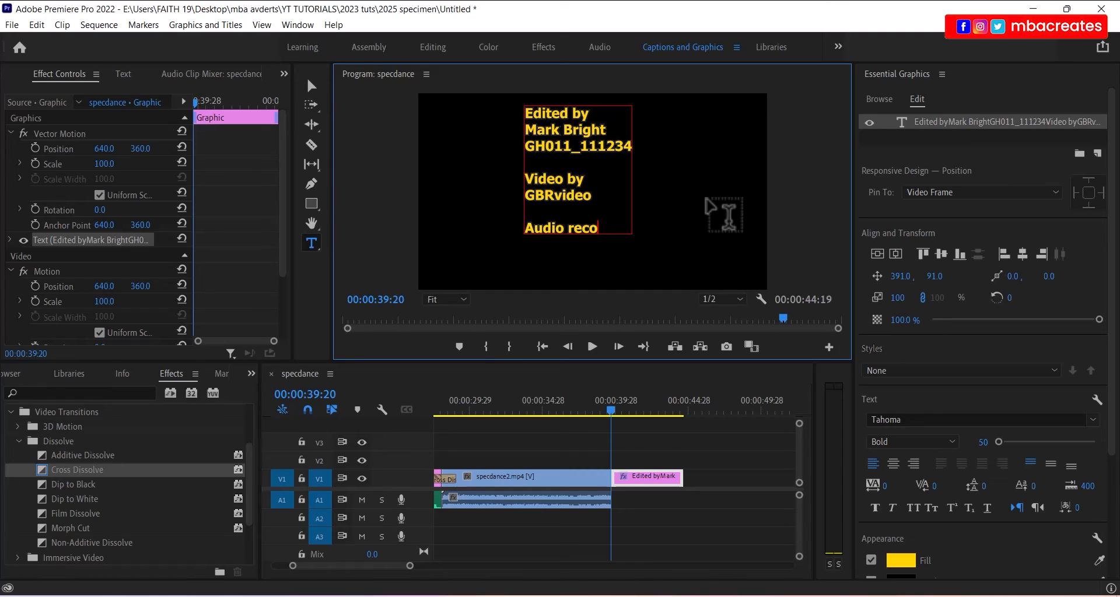
{"action": "key", "text": "BackSpace"}
{"action": "key", "text": "BackSpace"}
{"action": "key", "text": "BackSpace"}
{"action": "key", "text": "BackSpace"}
{"action": "type", "text": "by"}
{"action": "key", "text": "Return"}
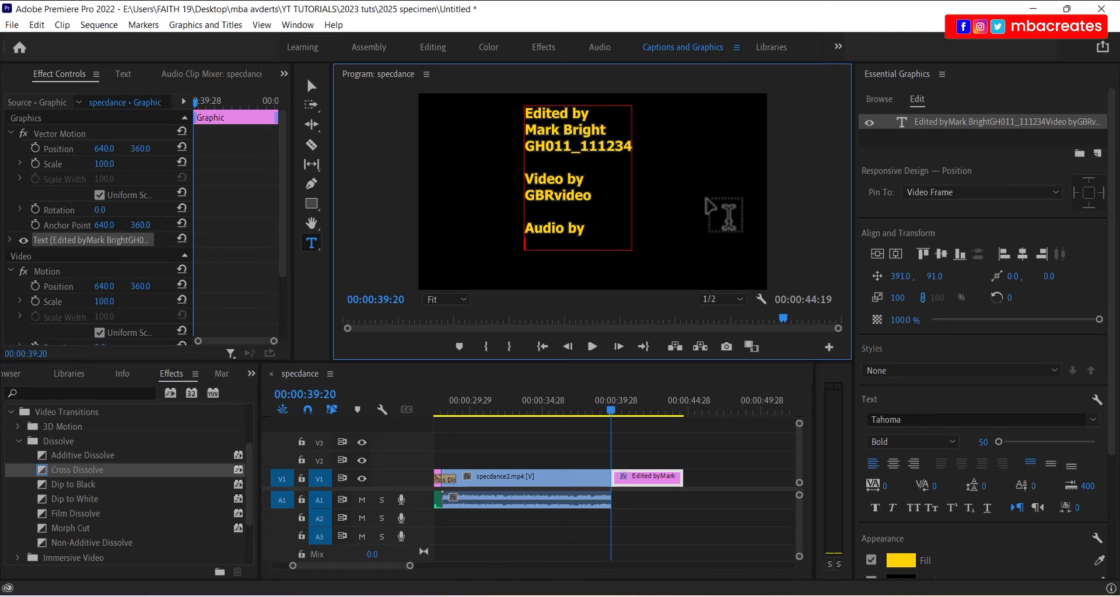
{"action": "type", "text": "KMBaudio"}
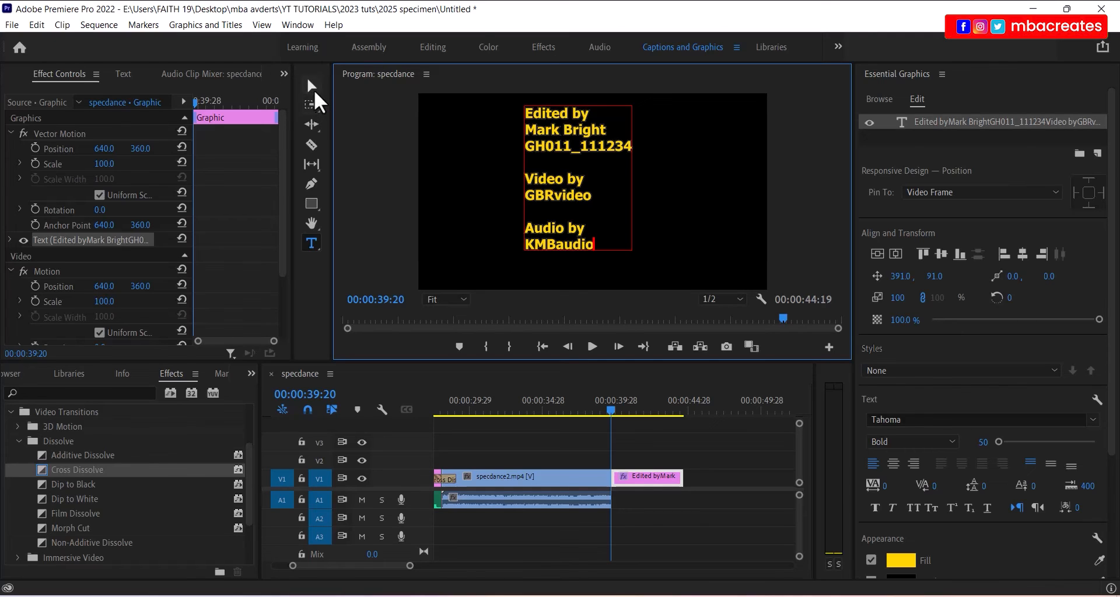
- Centre-align the credit text and centre the block vertically and horizontally in the frame
{"action": "left_click", "coordinate": [313, 88]}
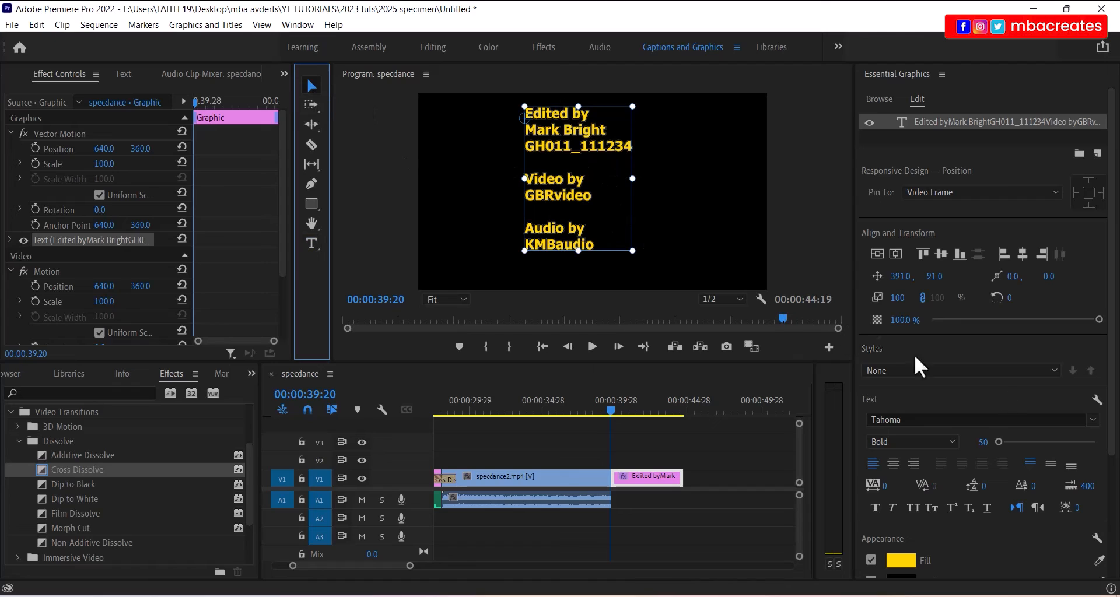
{"action": "left_click", "coordinate": [894, 464]}
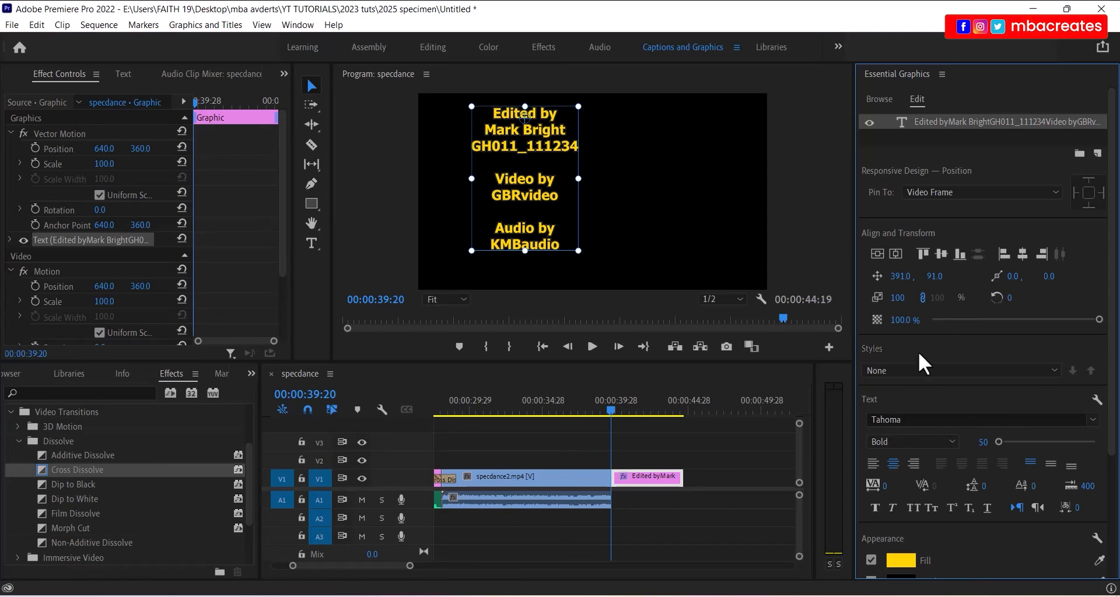
{"action": "left_click", "coordinate": [876, 254]}
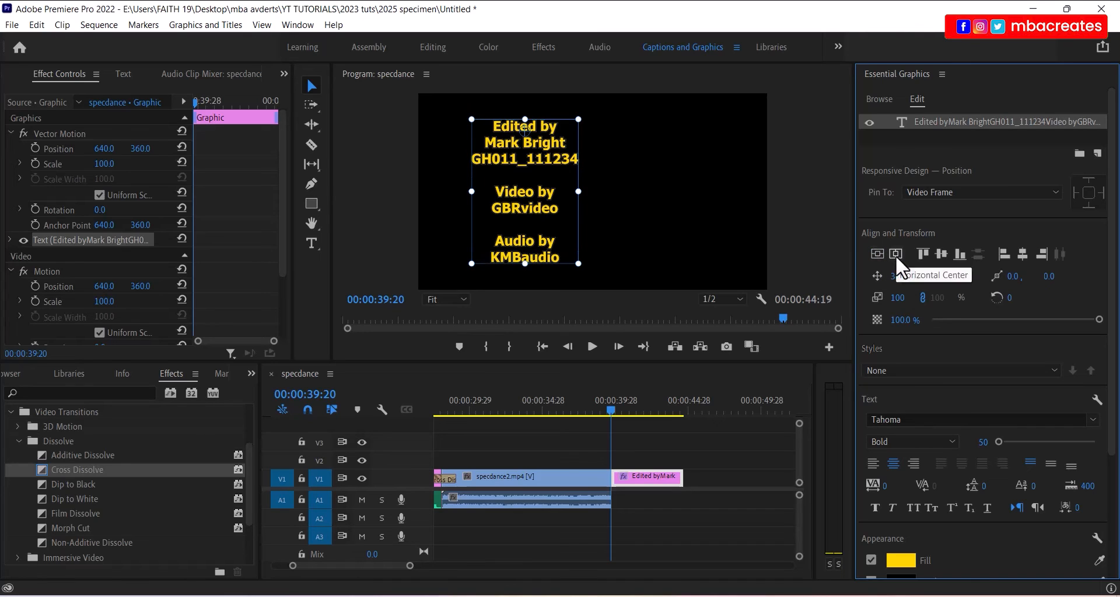
{"action": "left_click", "coordinate": [895, 255]}
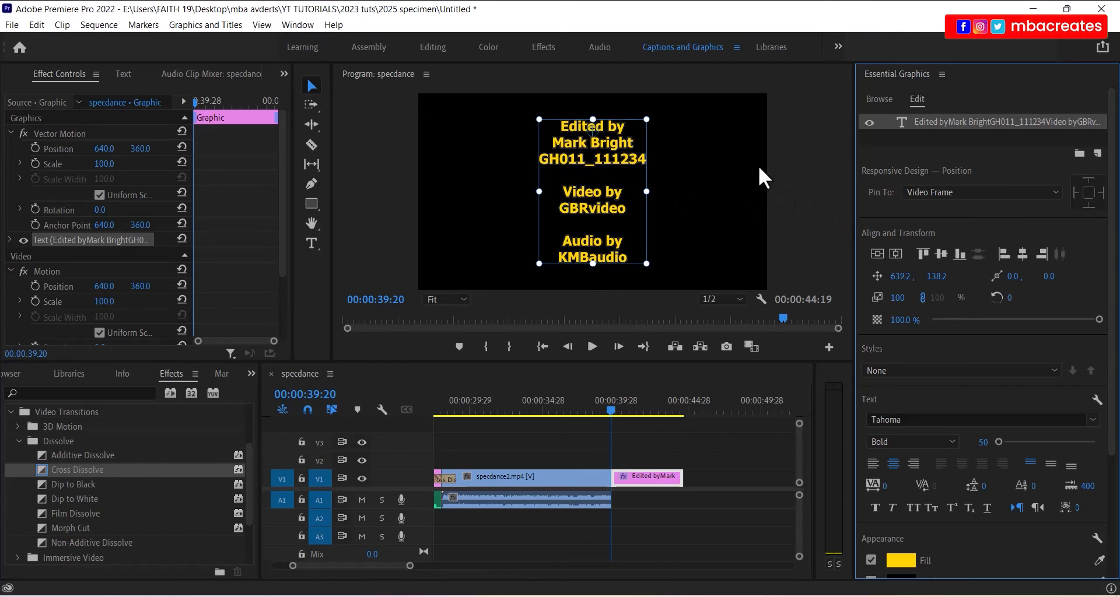
{"action": "left_click", "coordinate": [809, 166]}
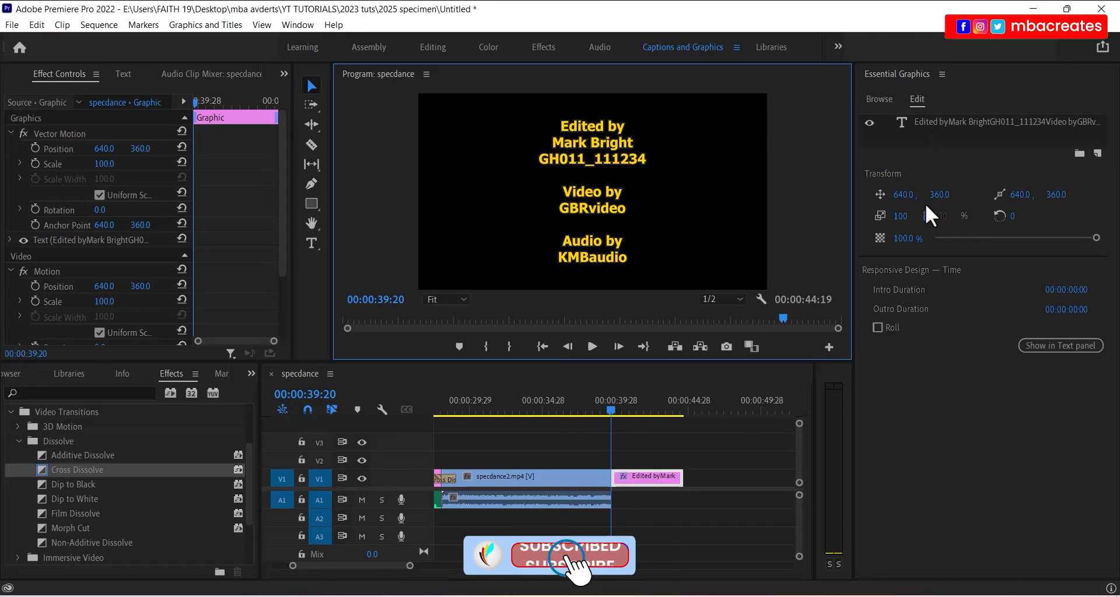
- Enable Roll on the credits, extend the credit clip about five seconds, and preview it
{"action": "left_click", "coordinate": [877, 328]}
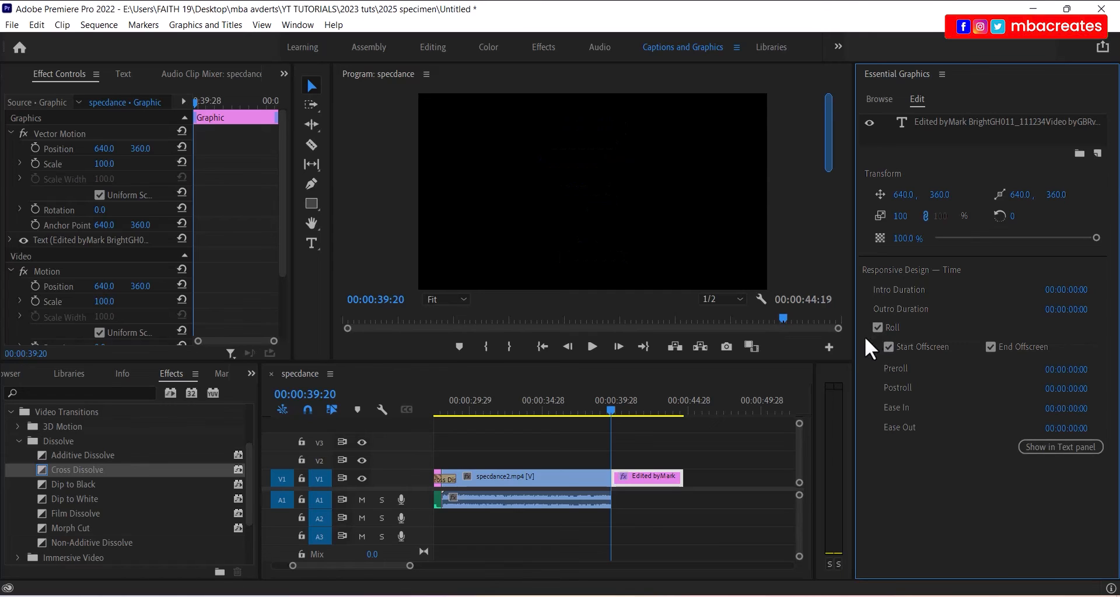
{"action": "left_click", "coordinate": [592, 346]}
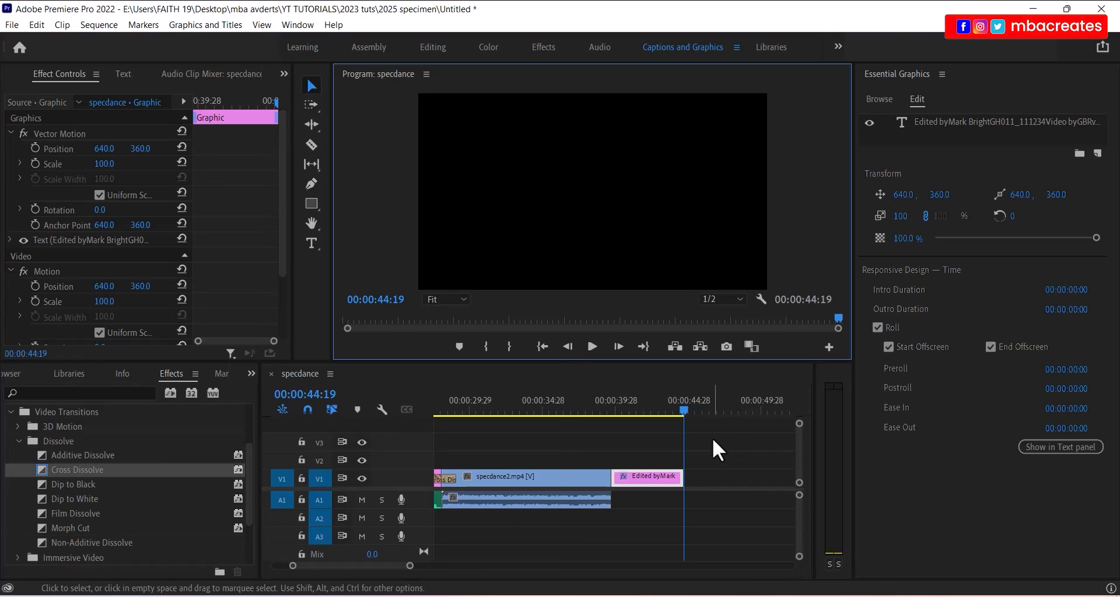
{"action": "left_click", "coordinate": [677, 479]}
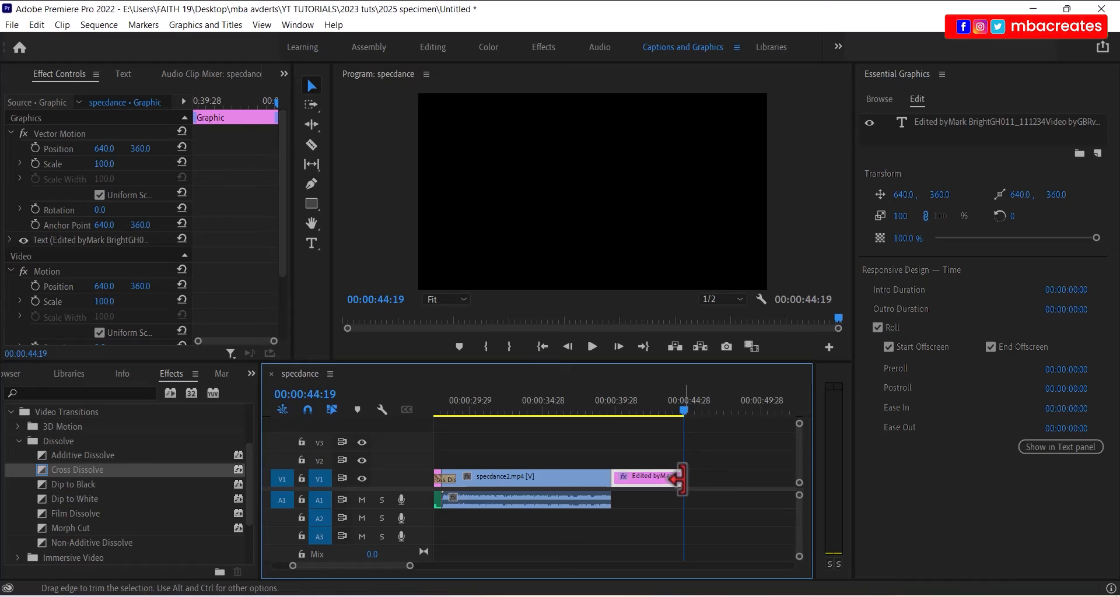
{"action": "left_click_drag", "start_coordinate": [677, 479], "coordinate": [759, 479]}
{"action": "left_click", "coordinate": [684, 408]}
{"action": "mouse_move", "coordinate": [604, 418]}
{"action": "left_mouse_down"}
{"action": "mouse_move", "coordinate": [594, 418]}
{"action": "mouse_move", "coordinate": [620, 420]}
{"action": "left_mouse_up"}
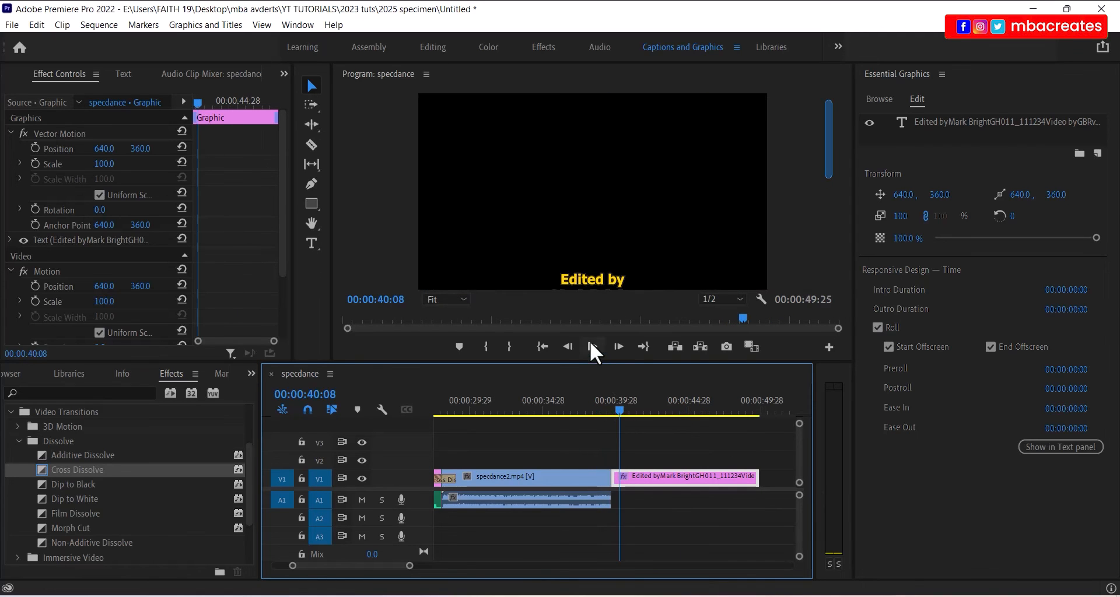
{"action": "left_click", "coordinate": [592, 346]}
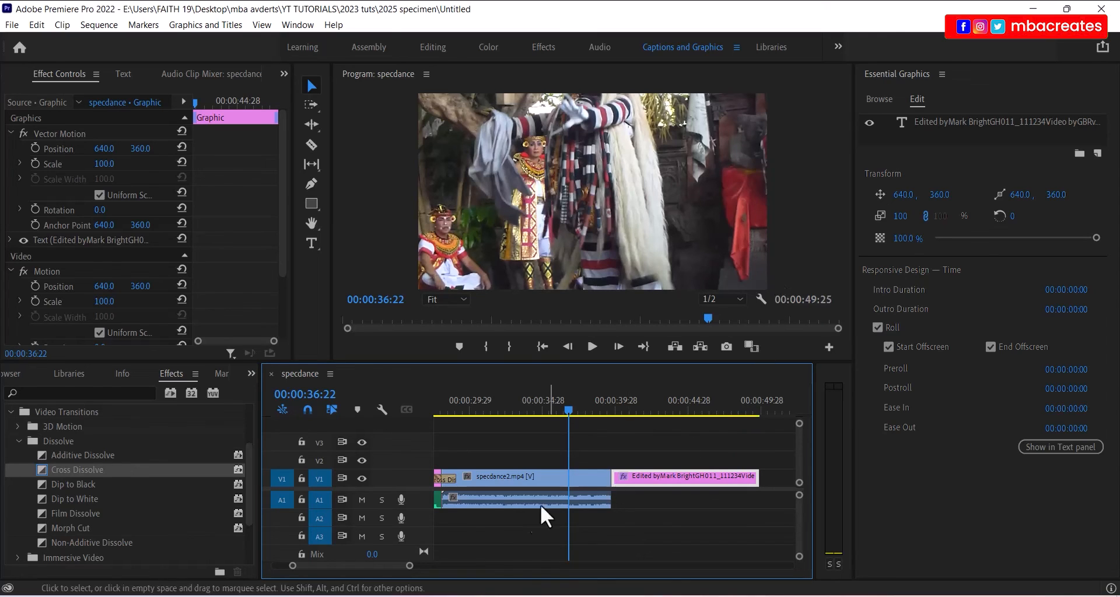
{"action": "left_click_drag", "start_coordinate": [365, 566], "coordinate": [337, 566]}
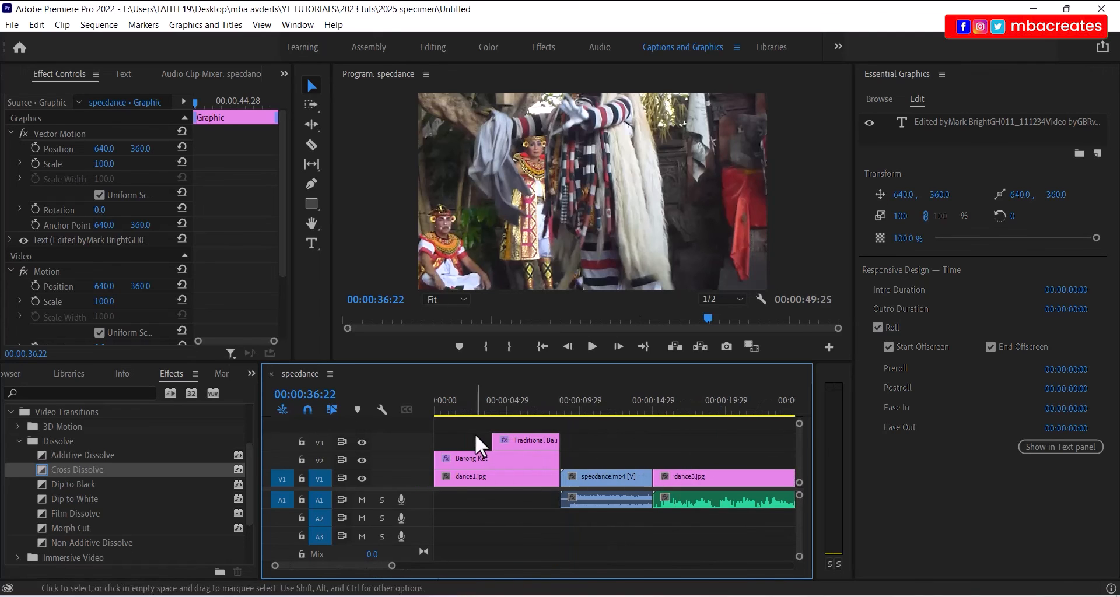
{"action": "left_click", "coordinate": [469, 407]}
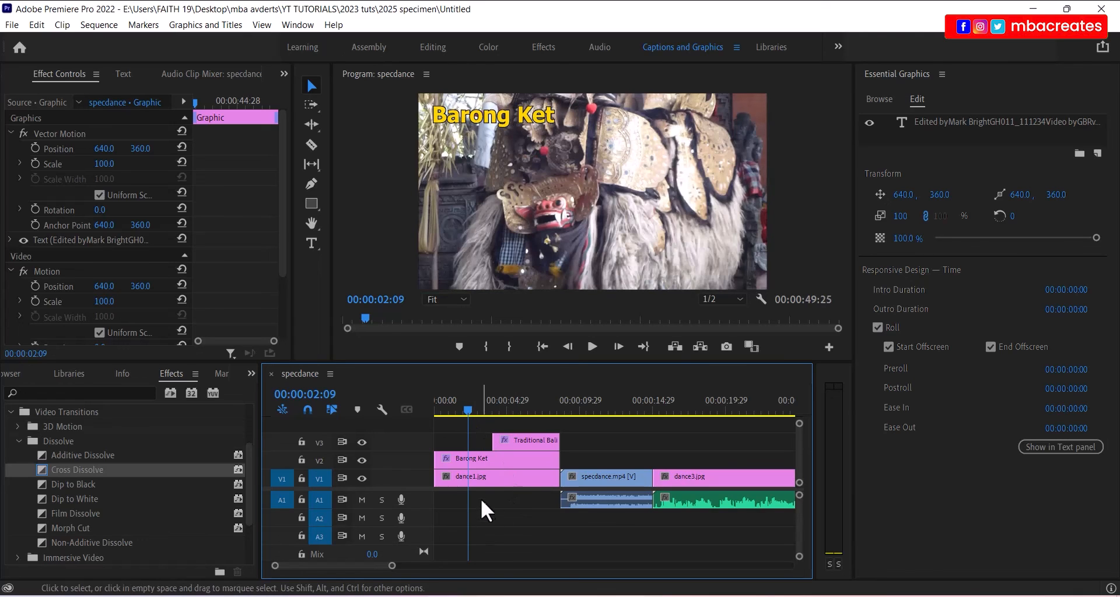
{"action": "left_click", "coordinate": [484, 481]}
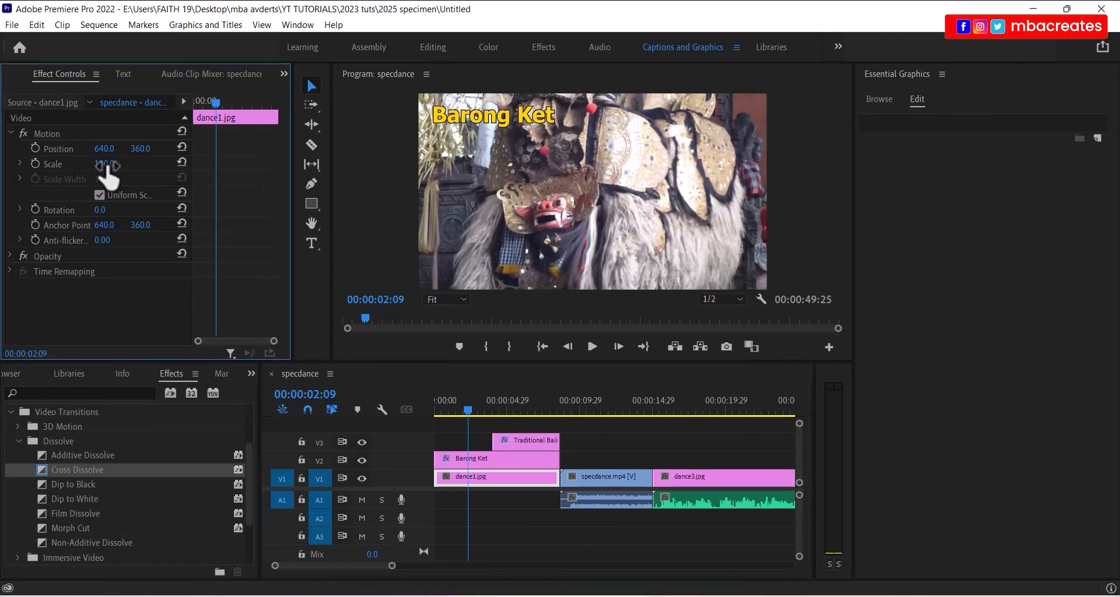
{"action": "left_click_drag", "start_coordinate": [106, 166], "coordinate": [97, 165]}
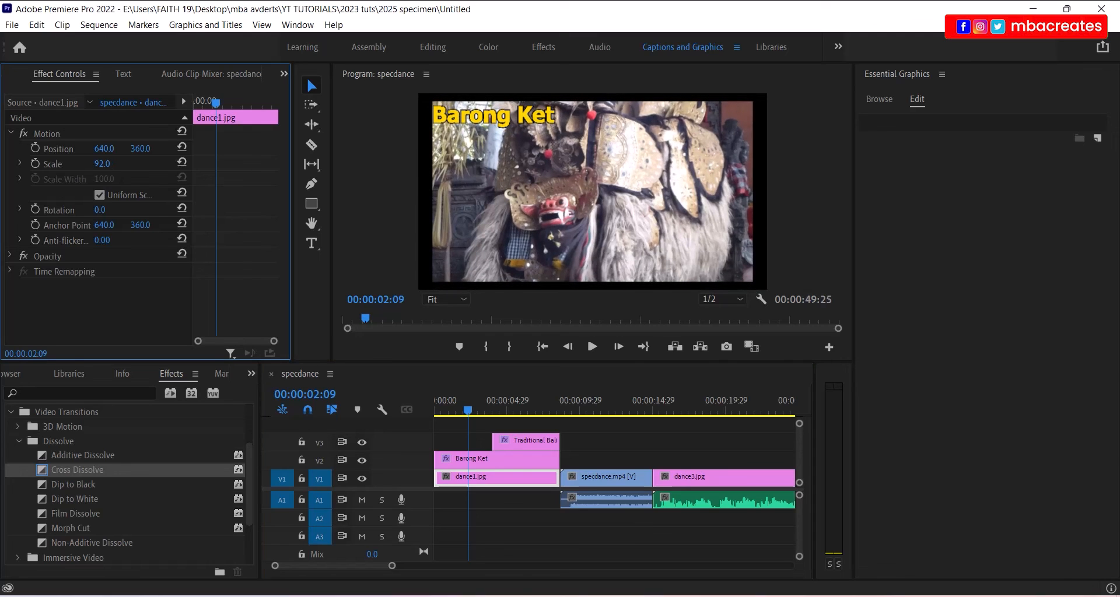
{"action": "left_click", "coordinate": [105, 164]}
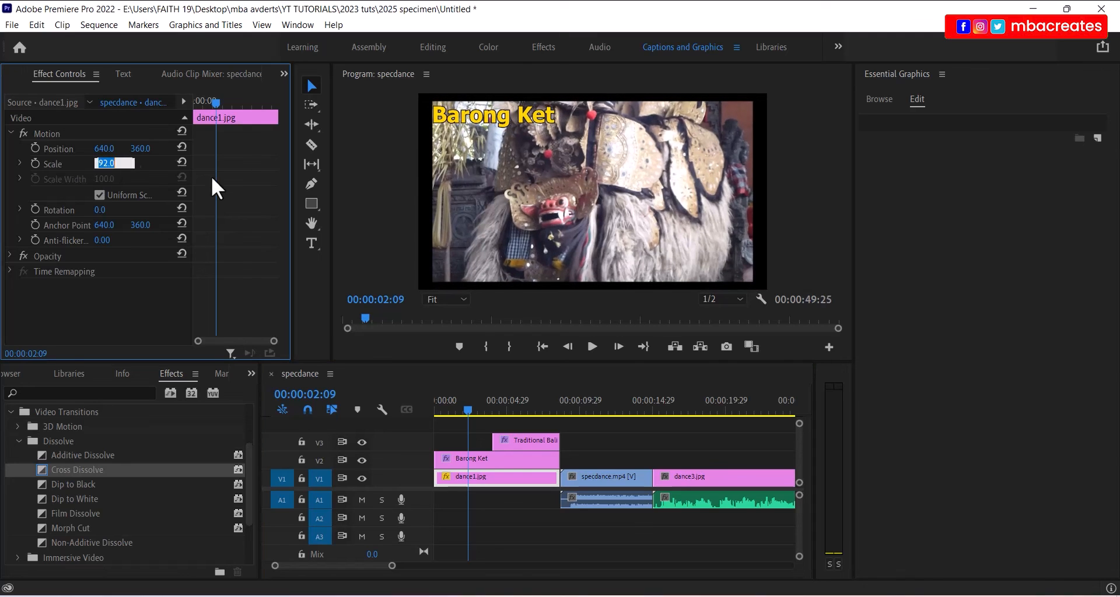
{"action": "type", "text": "100"}
{"action": "key", "text": "Return"}
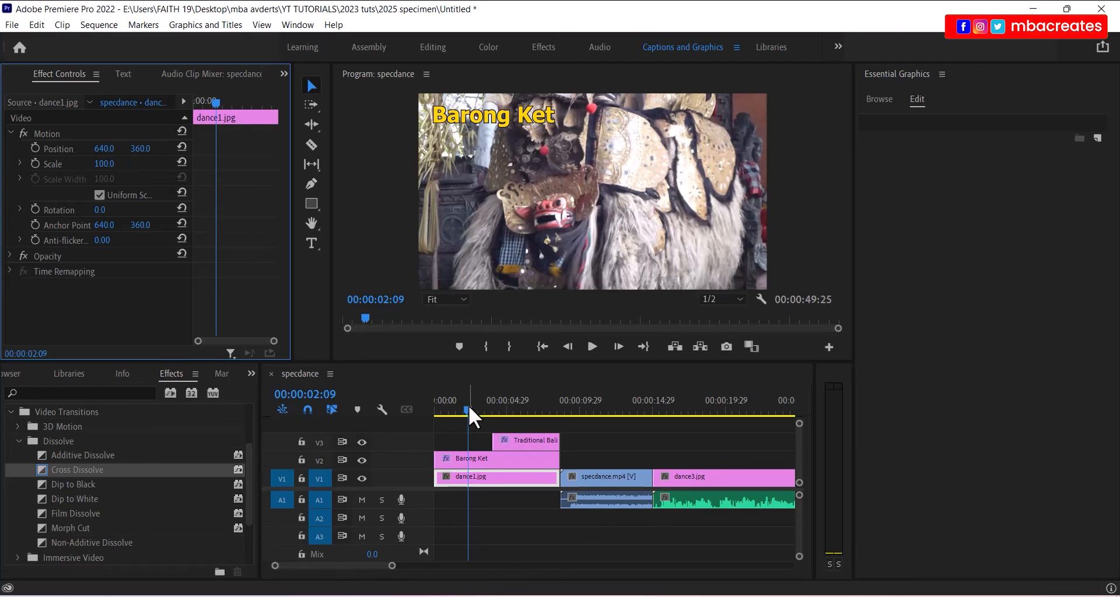
{"action": "left_click_drag", "start_coordinate": [468, 408], "coordinate": [610, 417]}
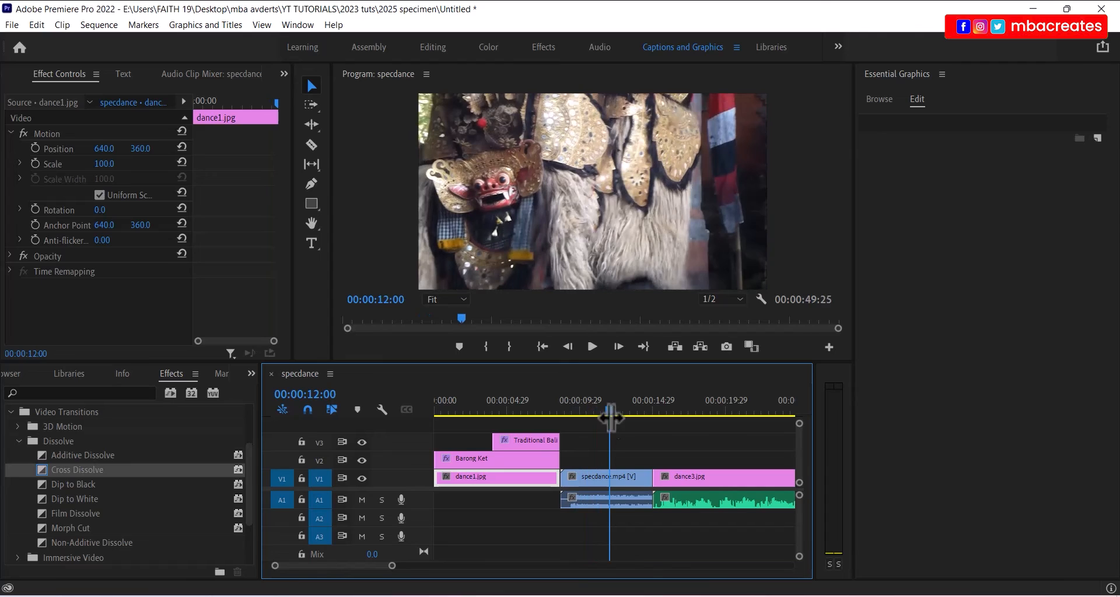
{"action": "left_click", "coordinate": [589, 481]}
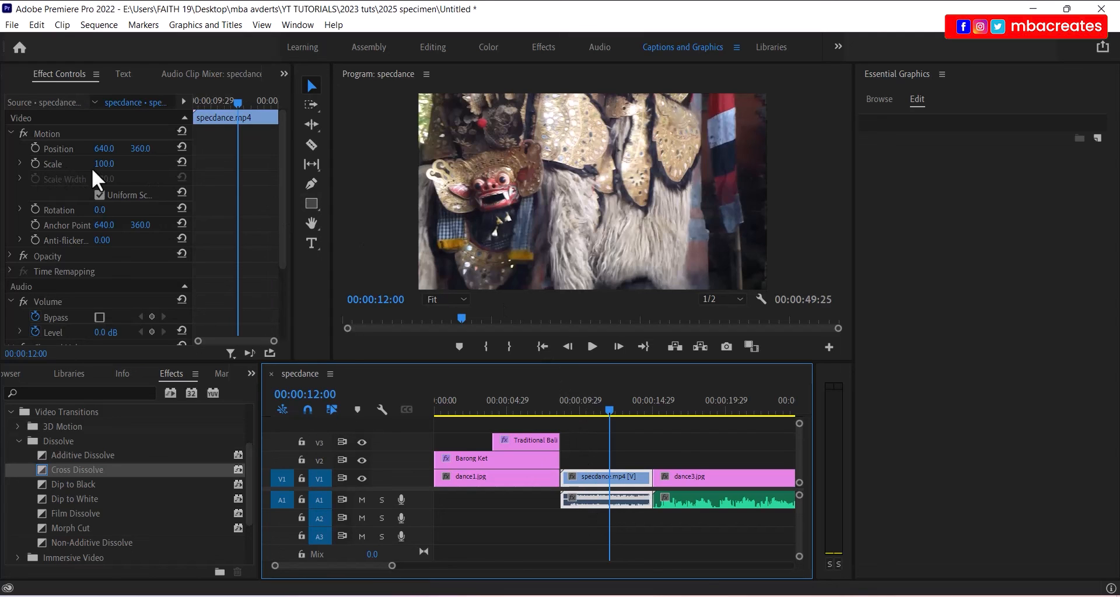
{"action": "left_click_drag", "start_coordinate": [109, 167], "coordinate": [95, 167]}
{"action": "left_click_drag", "start_coordinate": [102, 164], "coordinate": [116, 164]}
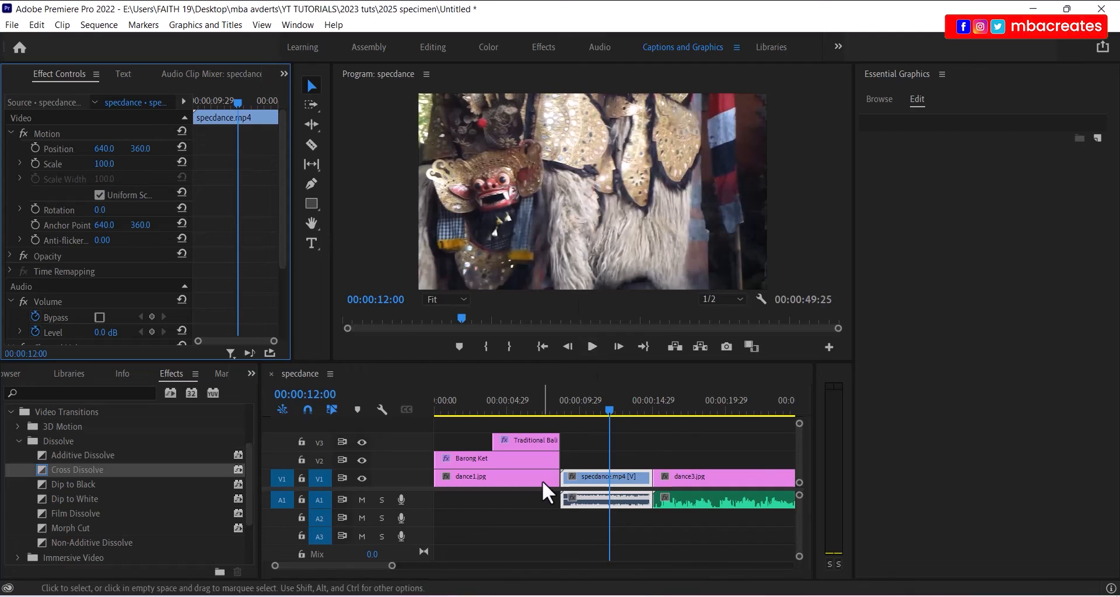
{"action": "left_click_drag", "start_coordinate": [375, 566], "coordinate": [382, 565]}
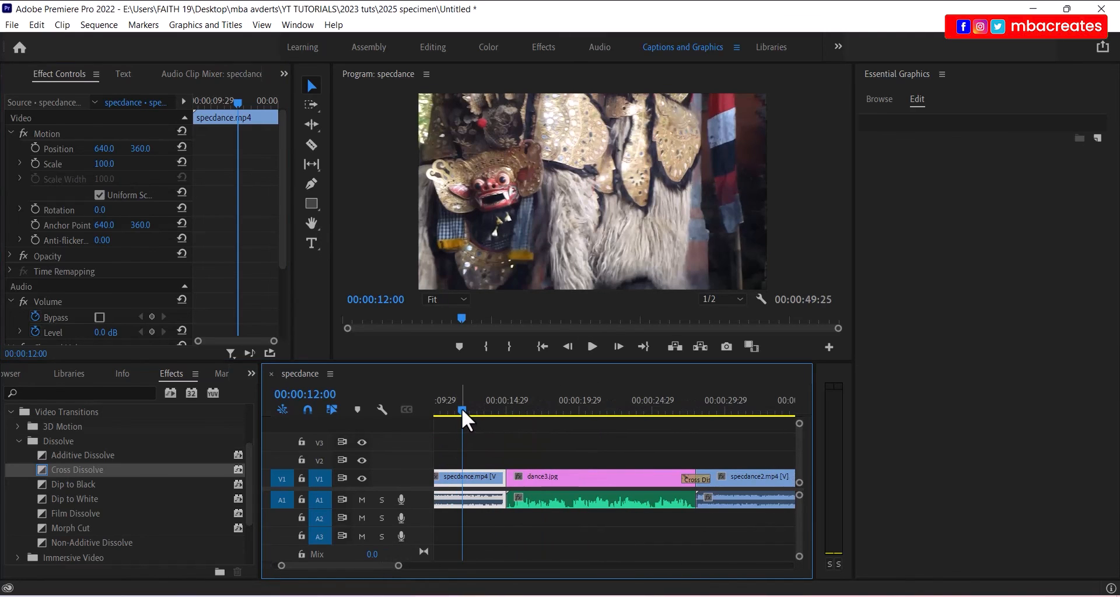
{"action": "left_click_drag", "start_coordinate": [461, 409], "coordinate": [581, 423]}
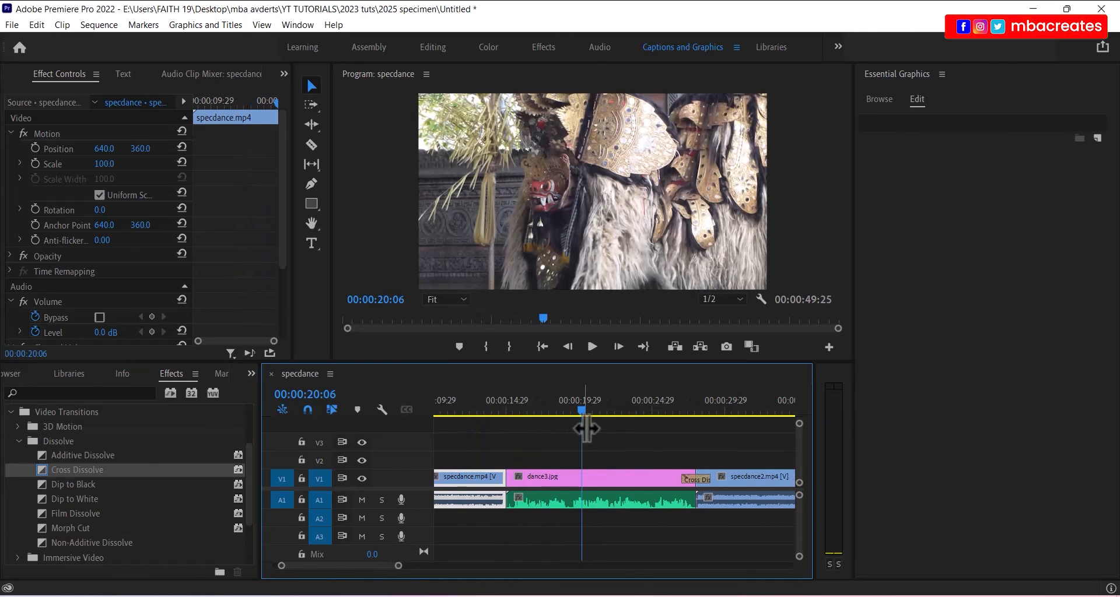
{"action": "left_click", "coordinate": [603, 479]}
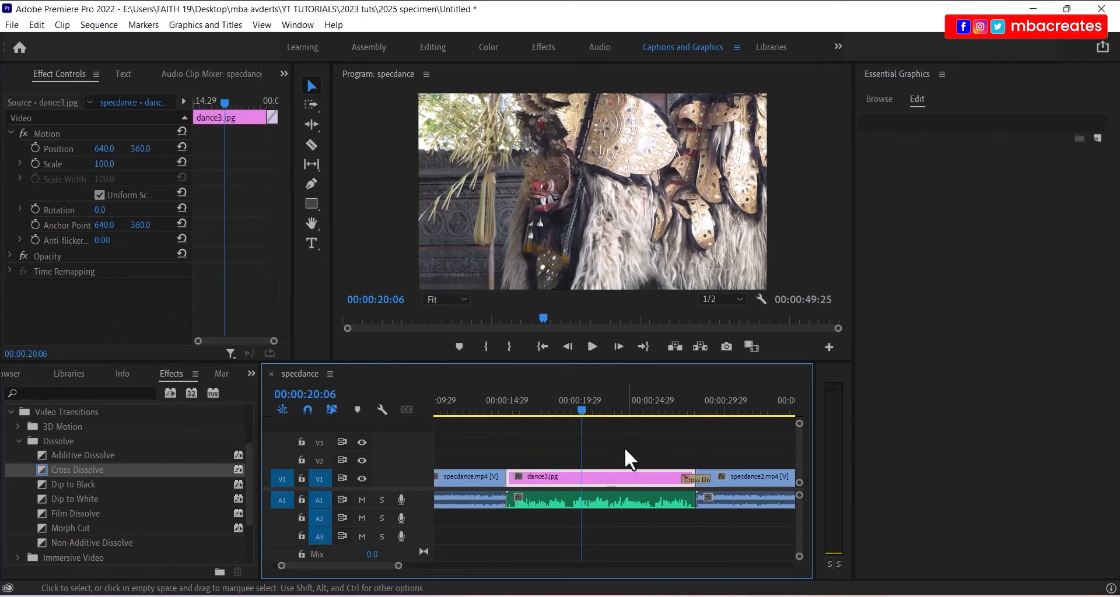
{"action": "left_click_drag", "start_coordinate": [104, 164], "coordinate": [105, 164]}
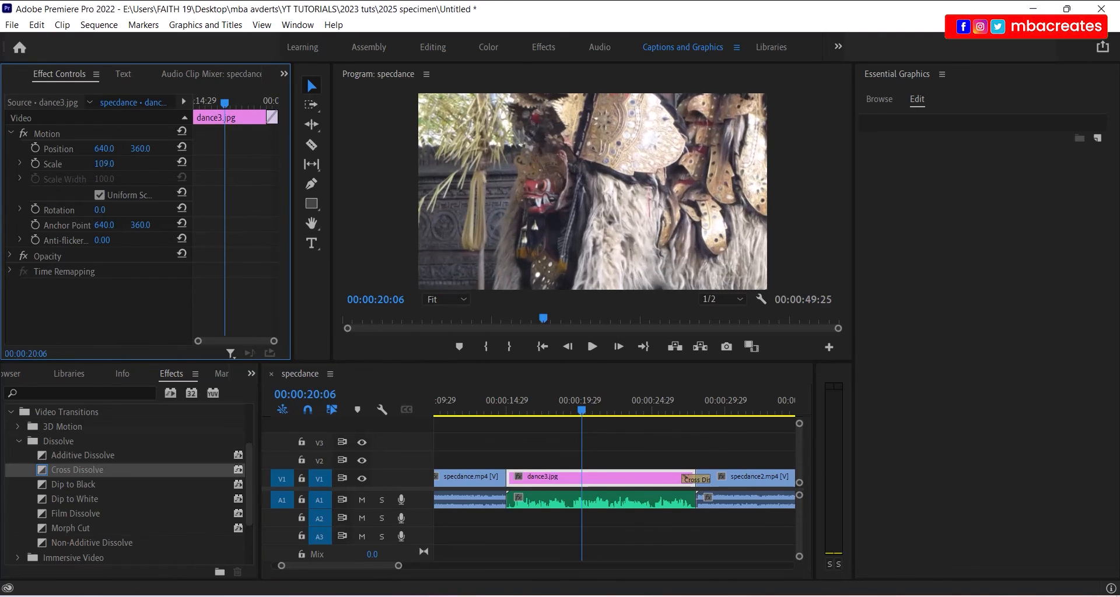
{"action": "left_click", "coordinate": [104, 164]}
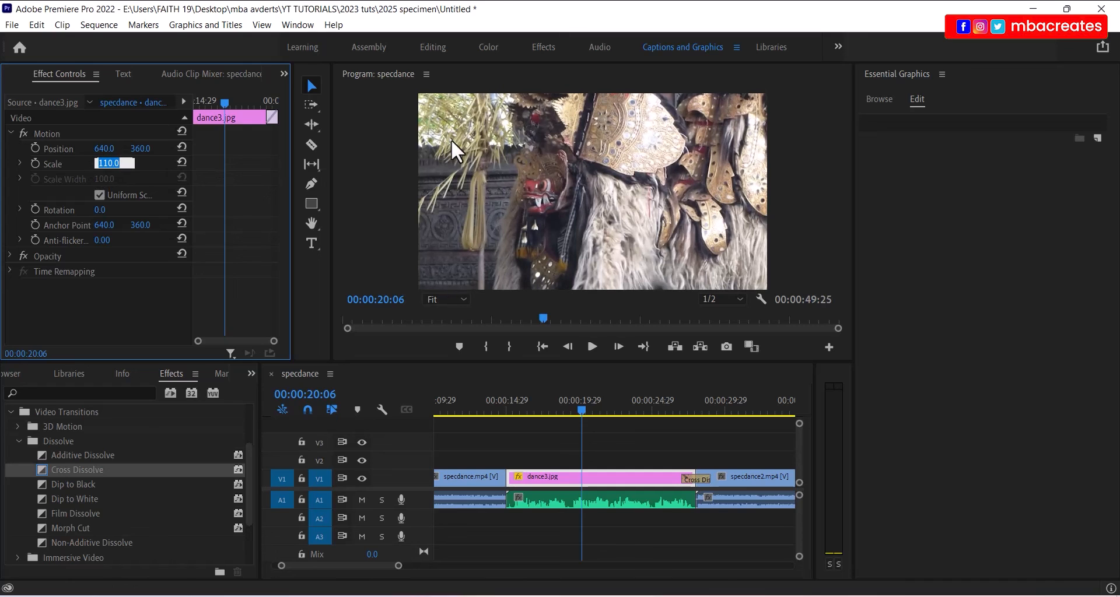
{"action": "type", "text": "100"}
{"action": "key", "text": "Return"}
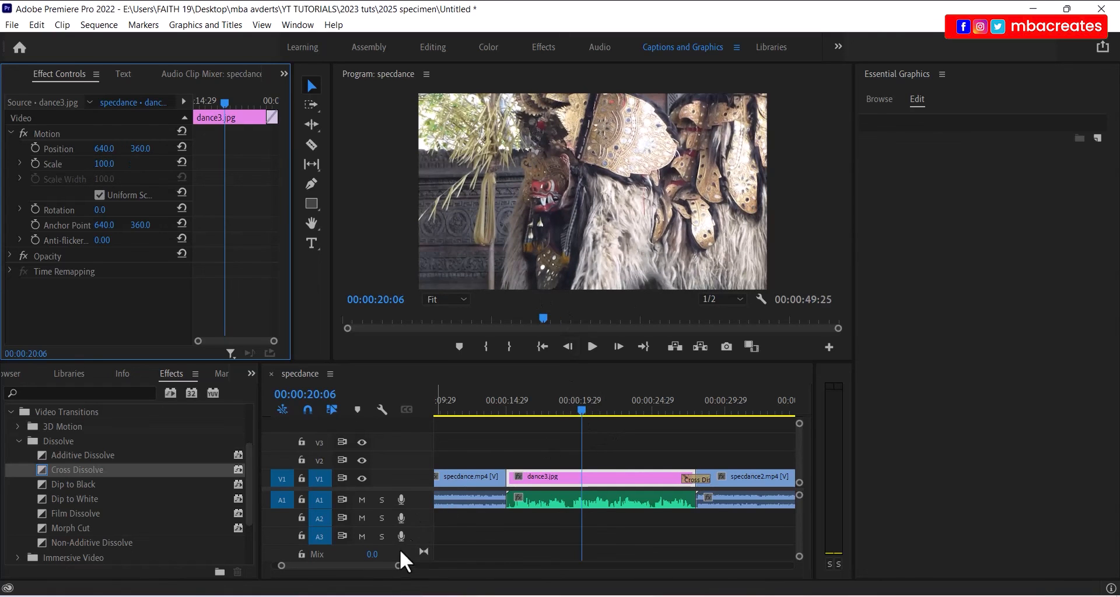
- Set specdance2.mp4's Scale to 67 in Effect Controls and scrub through to check it
{"action": "scroll", "coordinate": [385, 563], "scroll_direction": "down", "scroll_amount": 5}
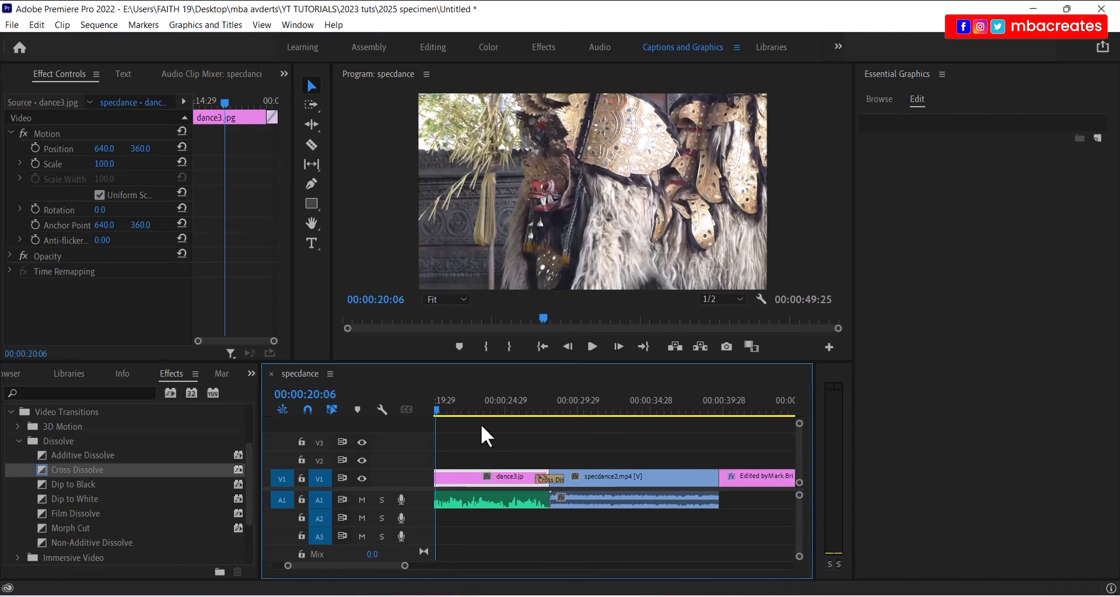
{"action": "left_click", "coordinate": [611, 410]}
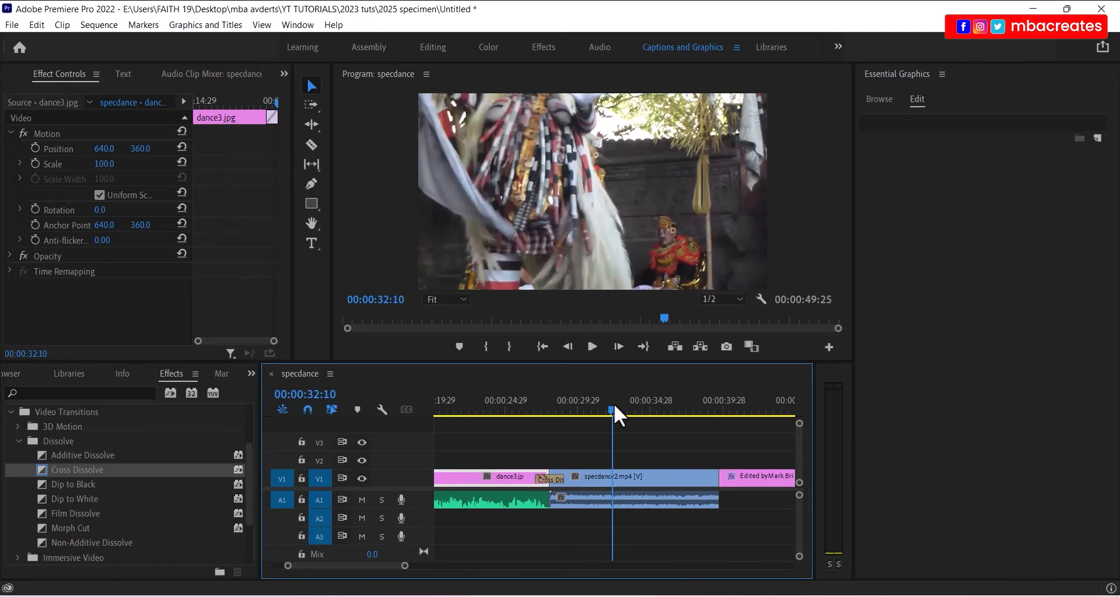
{"action": "left_click", "coordinate": [636, 482]}
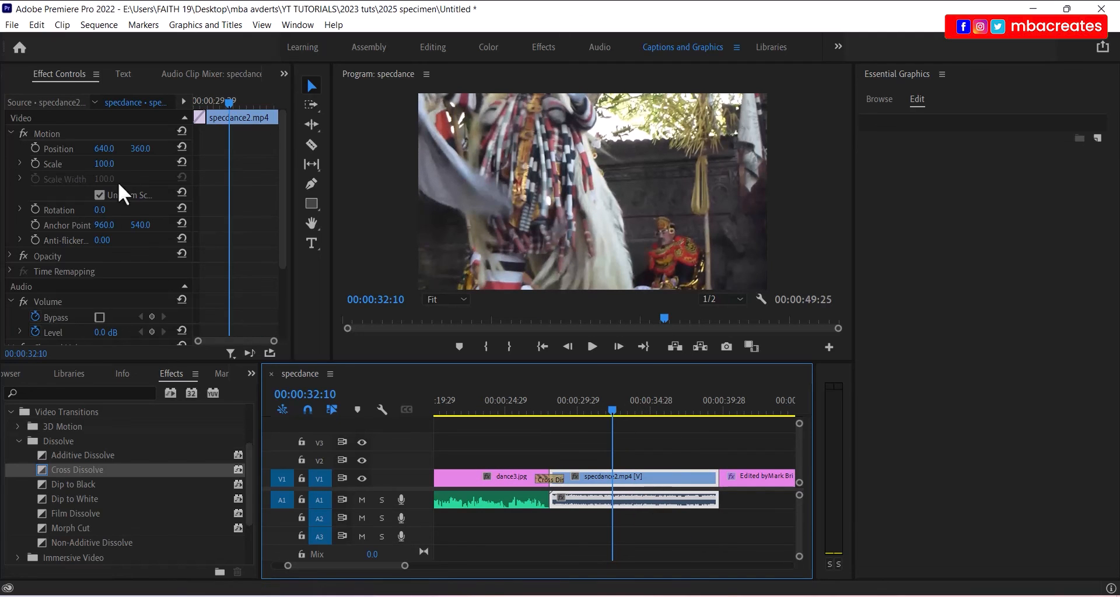
{"action": "left_click", "coordinate": [106, 165]}
{"action": "left_click_drag", "start_coordinate": [106, 165], "coordinate": [86, 165]}
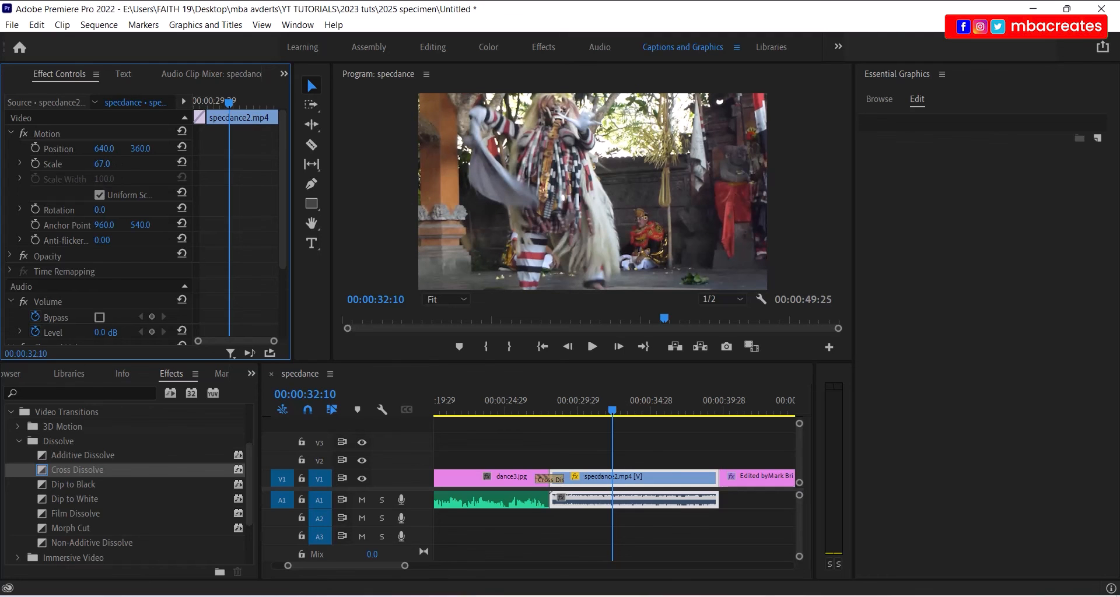
{"action": "left_click_drag", "start_coordinate": [102, 165], "coordinate": [102, 165]}
{"action": "left_click_drag", "start_coordinate": [613, 413], "coordinate": [666, 421]}
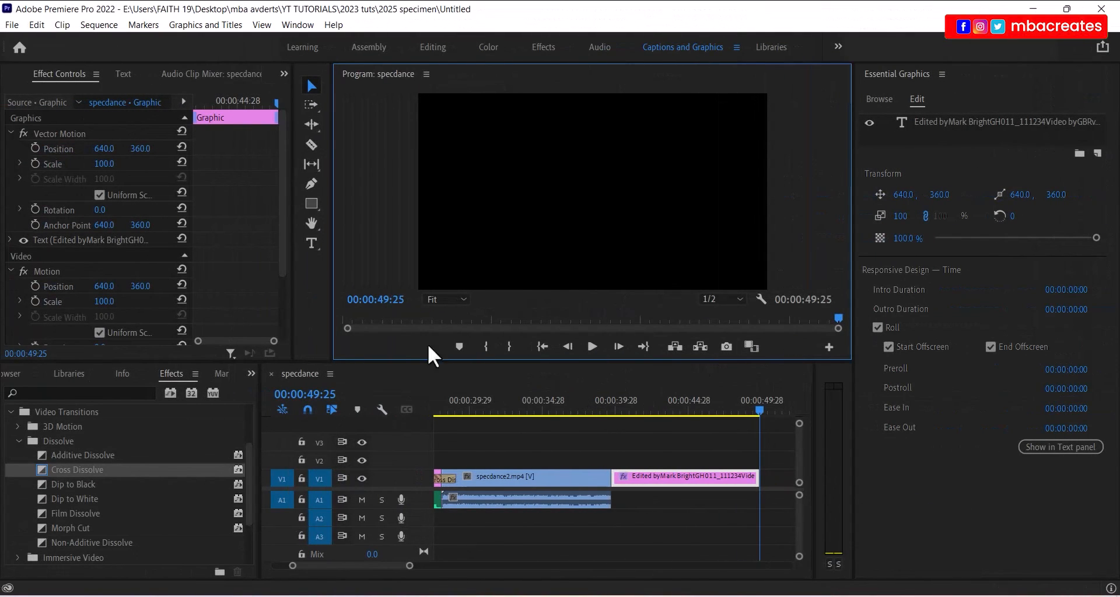
- Open Export Settings for the specdance sequence through File > Export > Media
{"action": "left_click", "coordinate": [485, 374]}
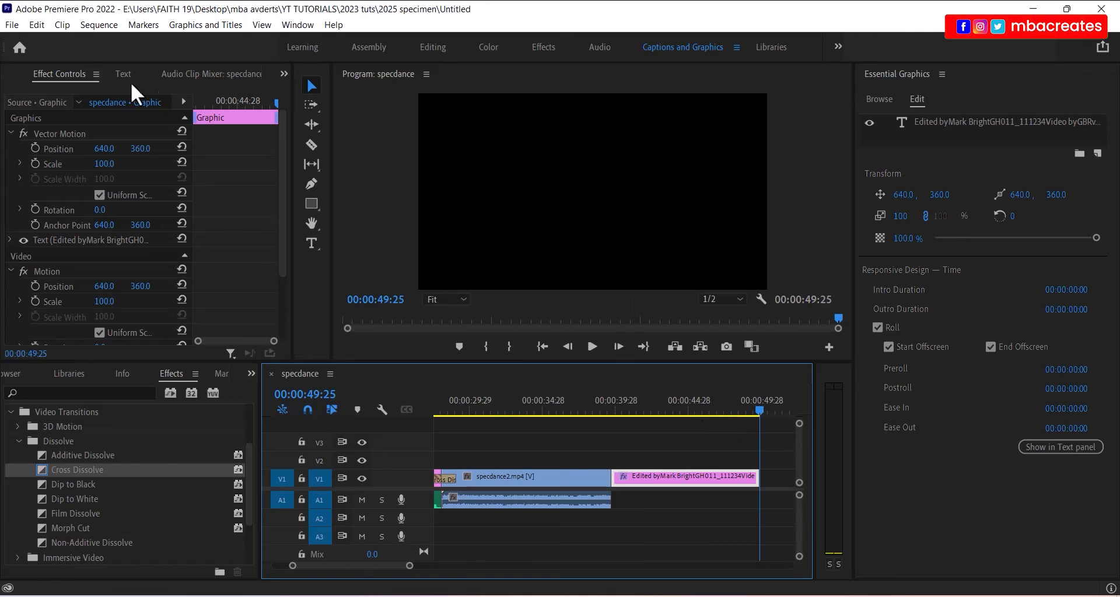
{"action": "left_click", "coordinate": [12, 26]}
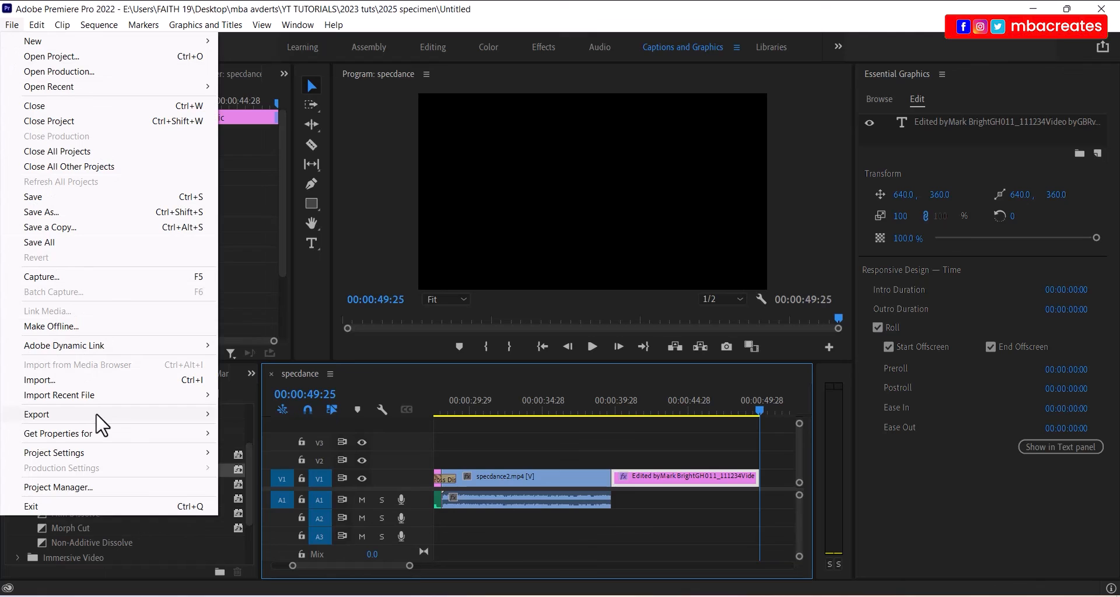
{"action": "mouse_move", "coordinate": [102, 425]}
{"action": "left_click", "coordinate": [259, 415]}
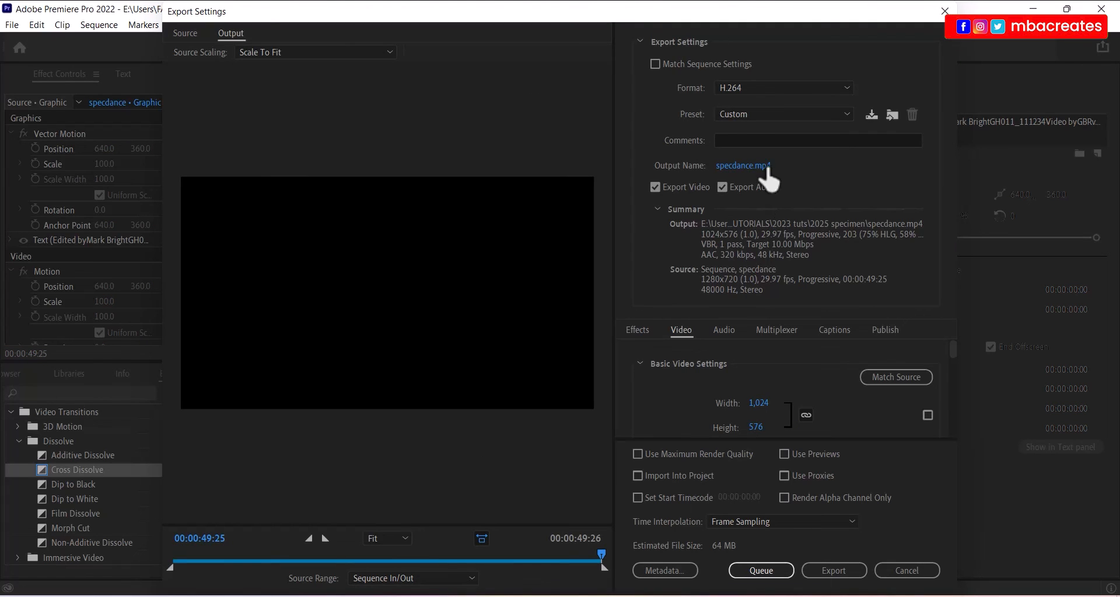
{"action": "left_click", "coordinate": [736, 166]}
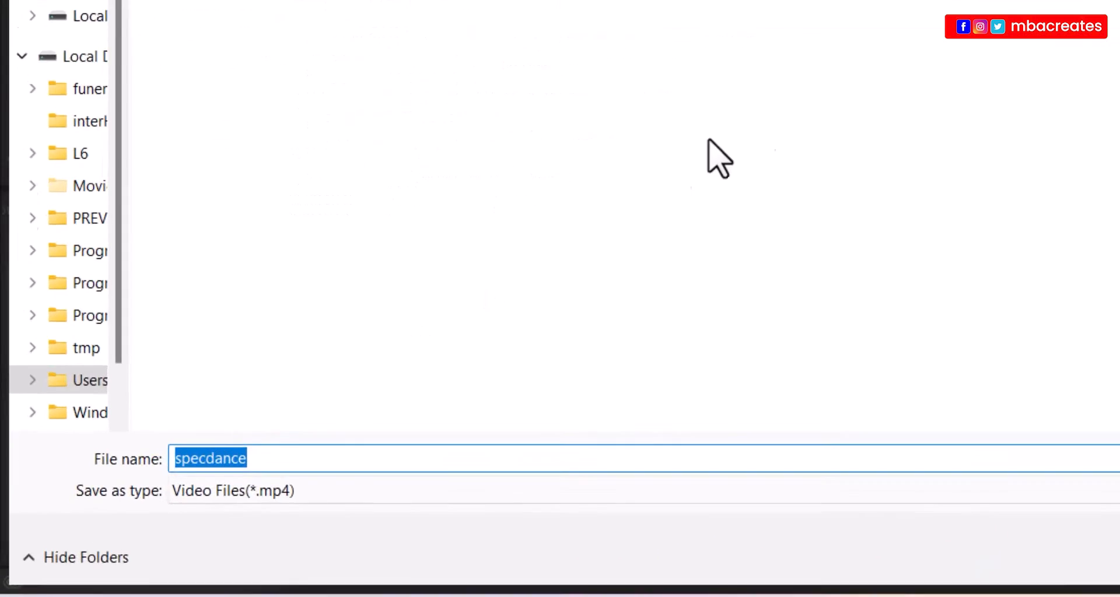
{"action": "type", "text": "BarongKet"}
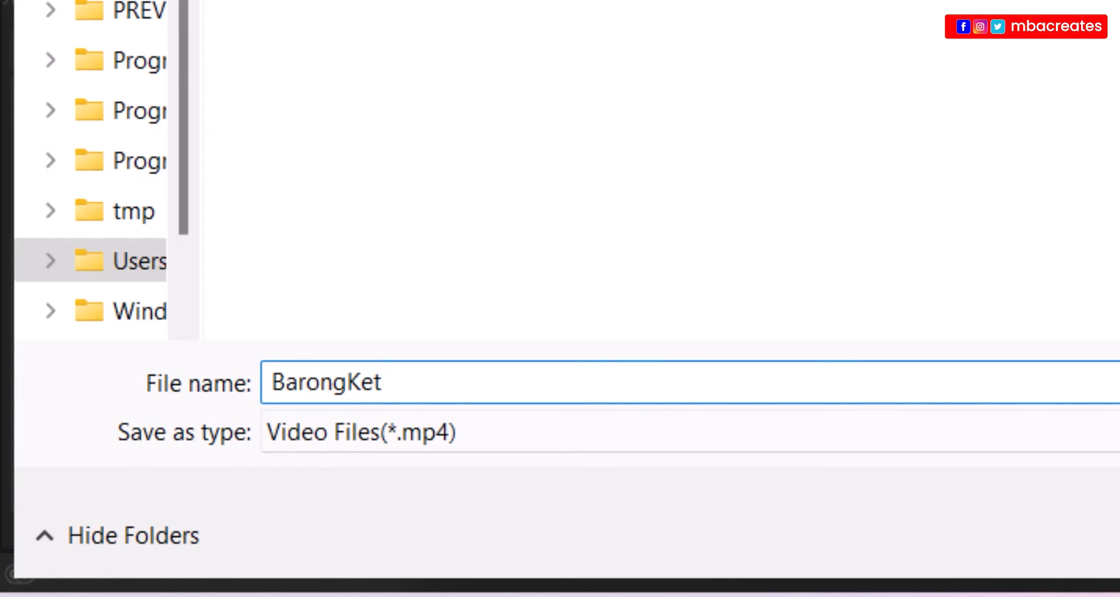
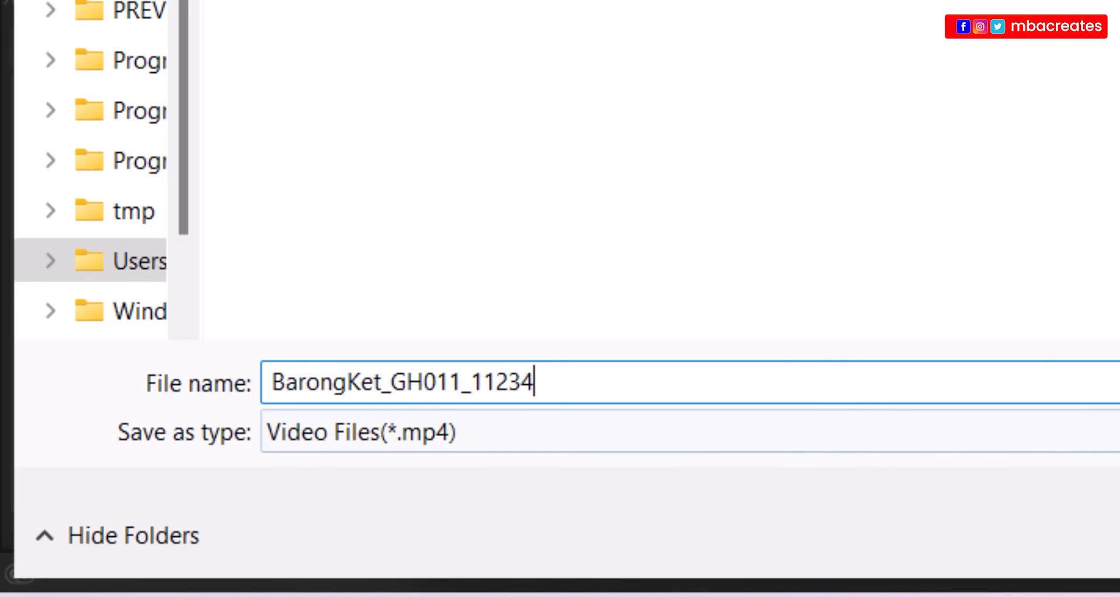
{"action": "key", "text": "ctrl+a"}
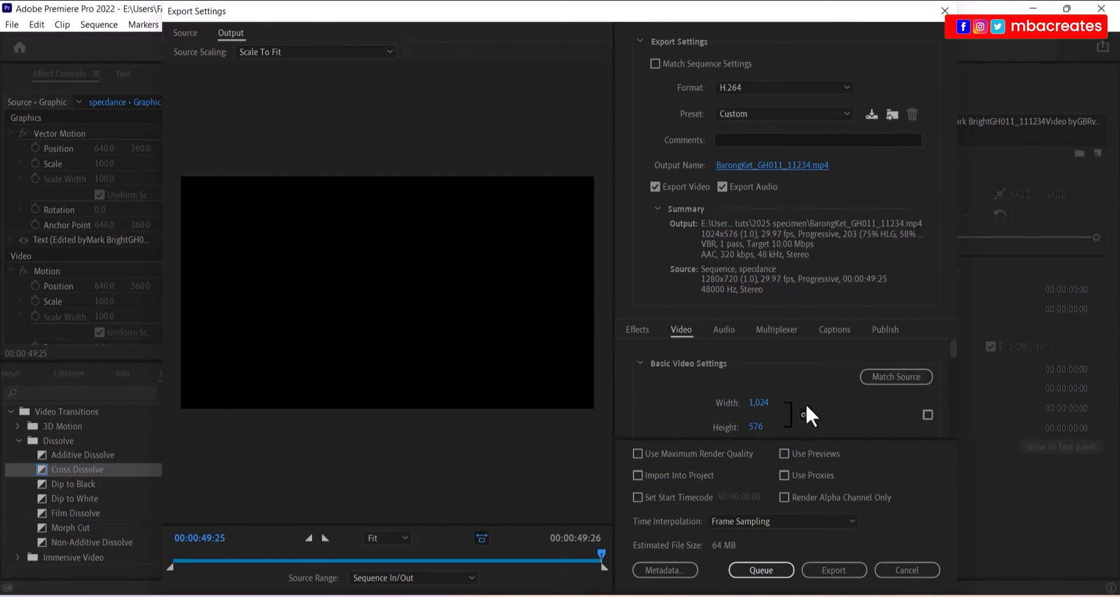
- Export the sequence, then pause the exported video in VLC at 0:06
{"action": "left_click", "coordinate": [839, 568]}
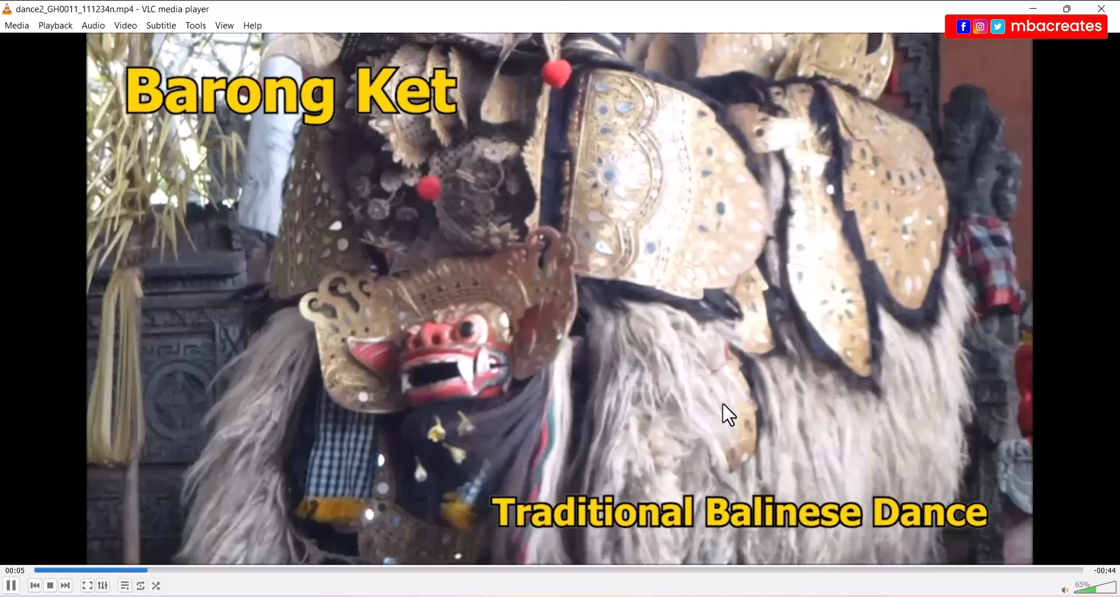
{"action": "key", "text": "space"}
{"action": "key", "text": "space"}
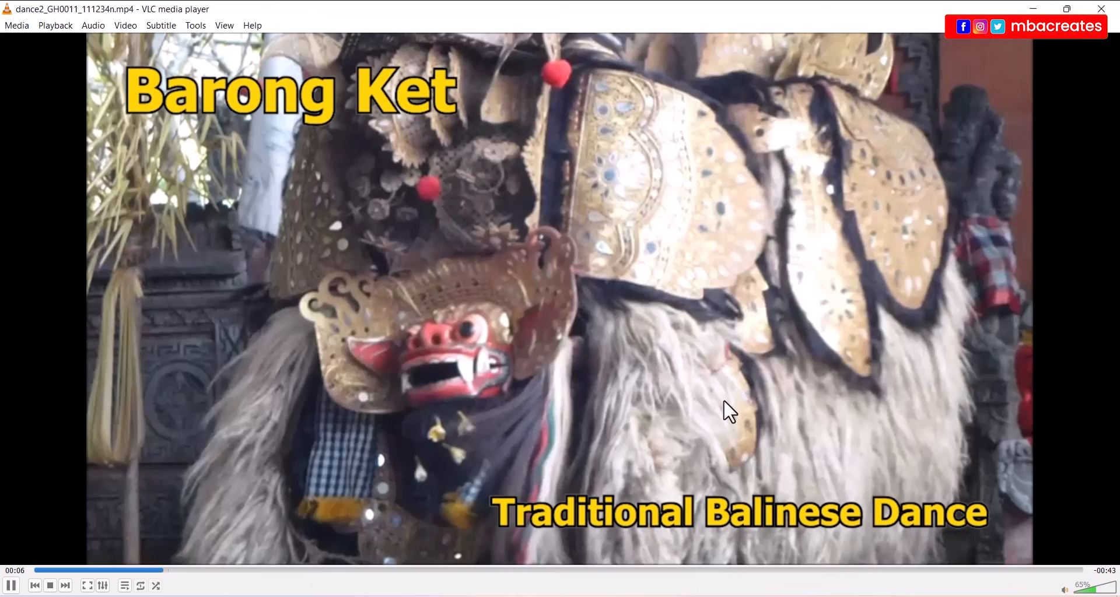